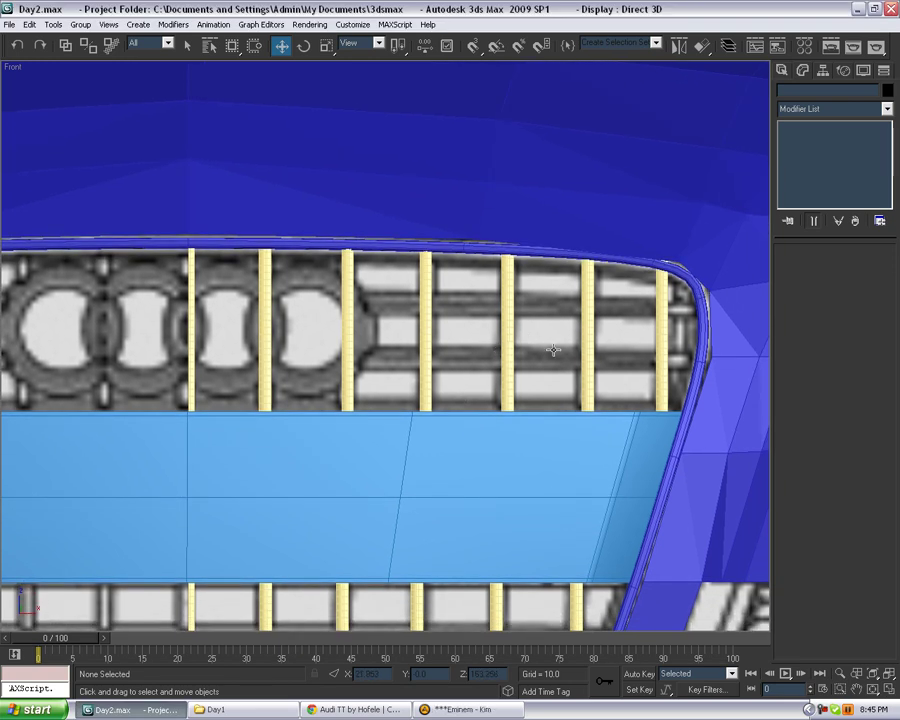
# Draw a box about 97 wide, 4.1 long and 33 high across half of the upper grille, with one length segment.
pyautogui.click(782, 70)
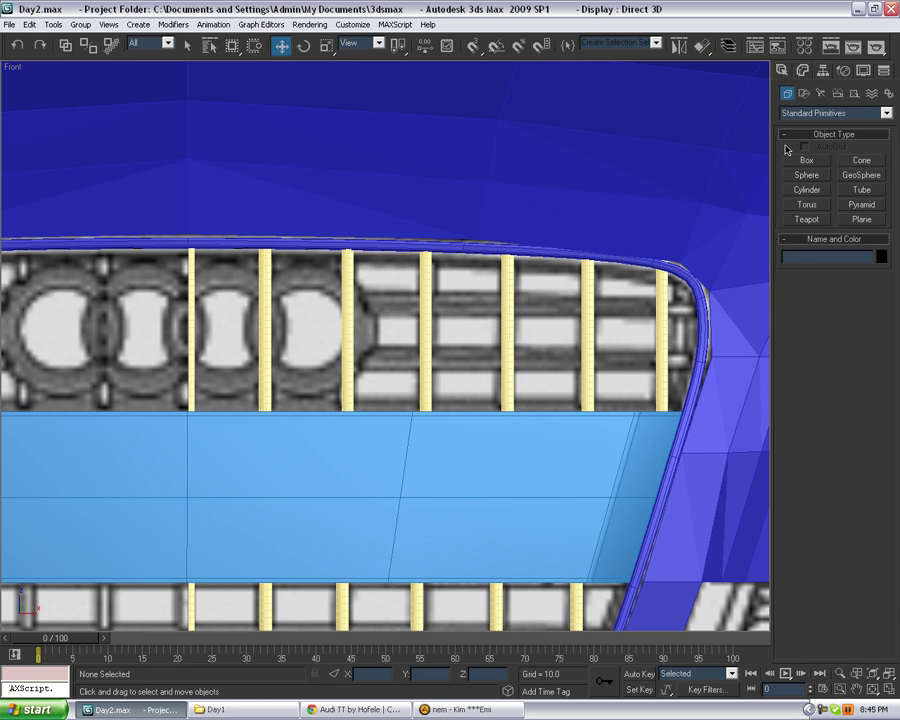
pyautogui.click(856, 218)
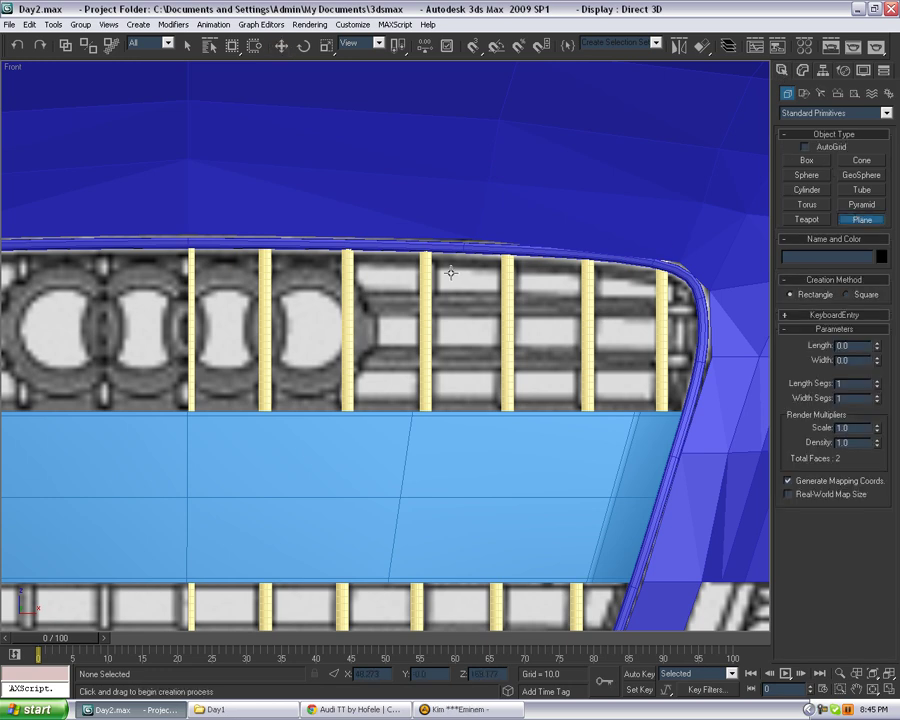
pyautogui.click(806, 161)
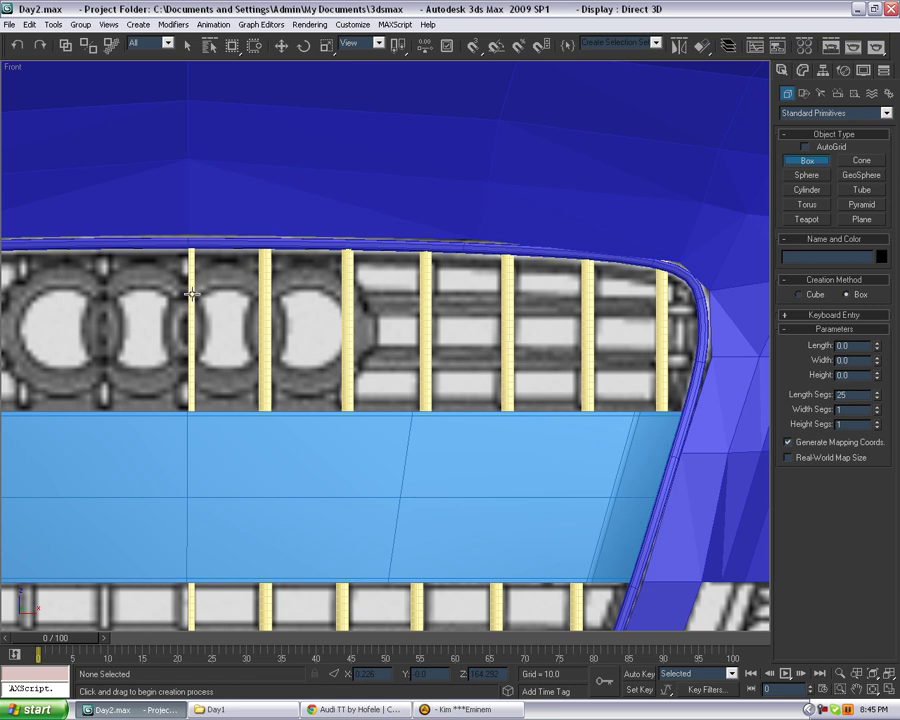
pyautogui.moveTo(191, 293); pyautogui.dragTo(705, 316)
pyautogui.click(714, 316)
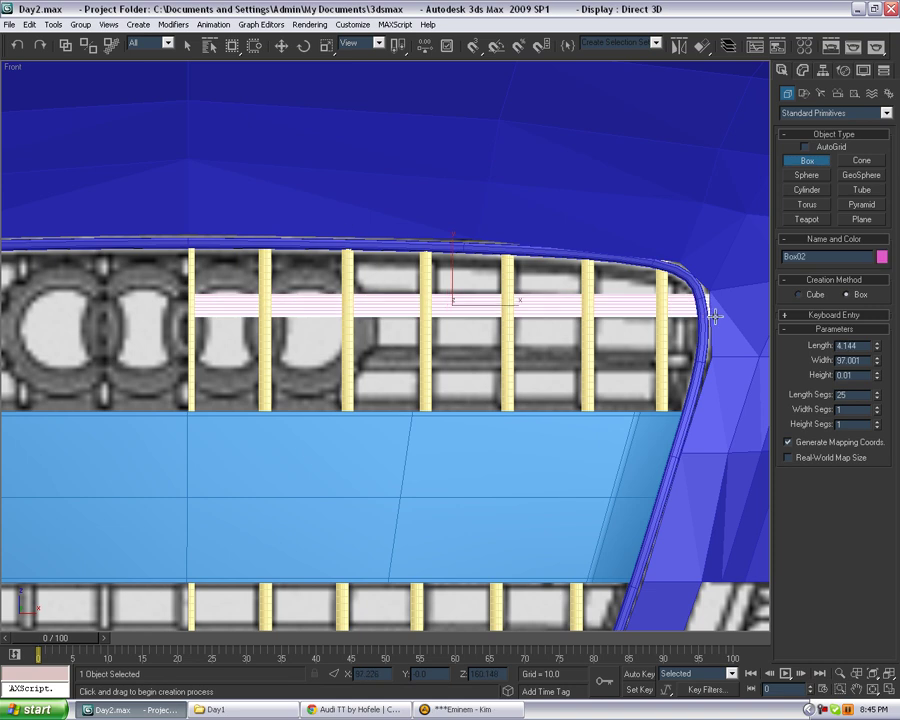
pyautogui.click(692, 143)
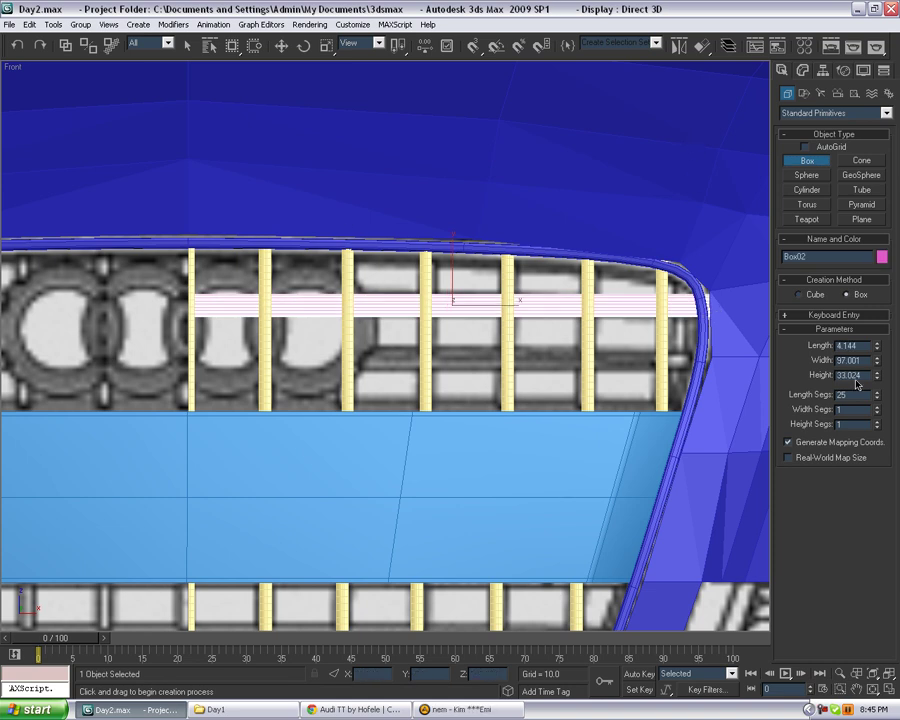
pyautogui.rightClick(875, 399)
# Move the box along Y to about -496 so it crosses the yellow vertical slats in the front grille opening.
pyautogui.press('p')
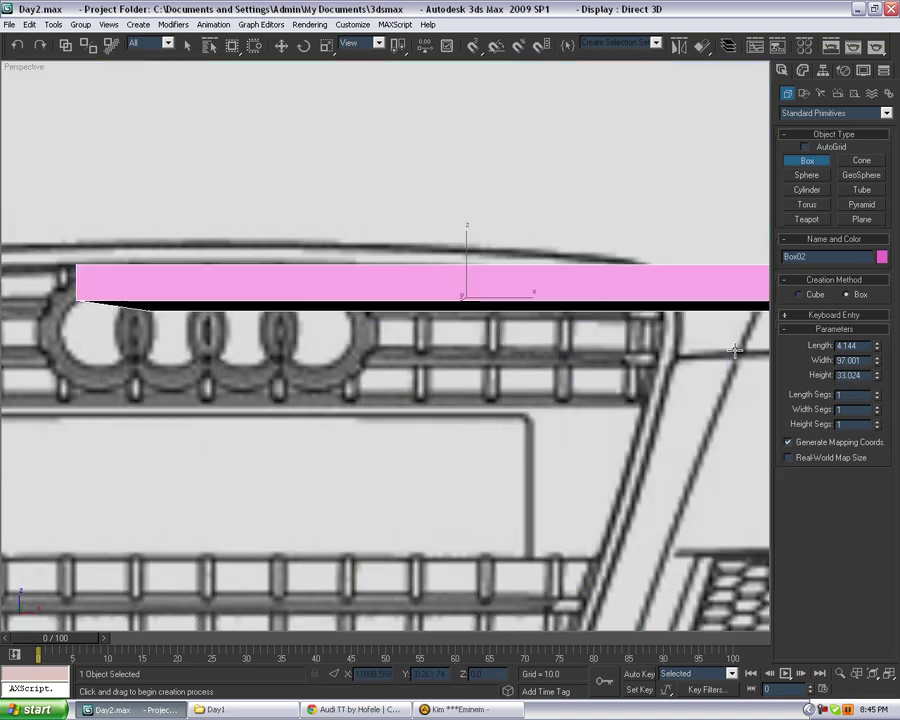
pyautogui.press('z')
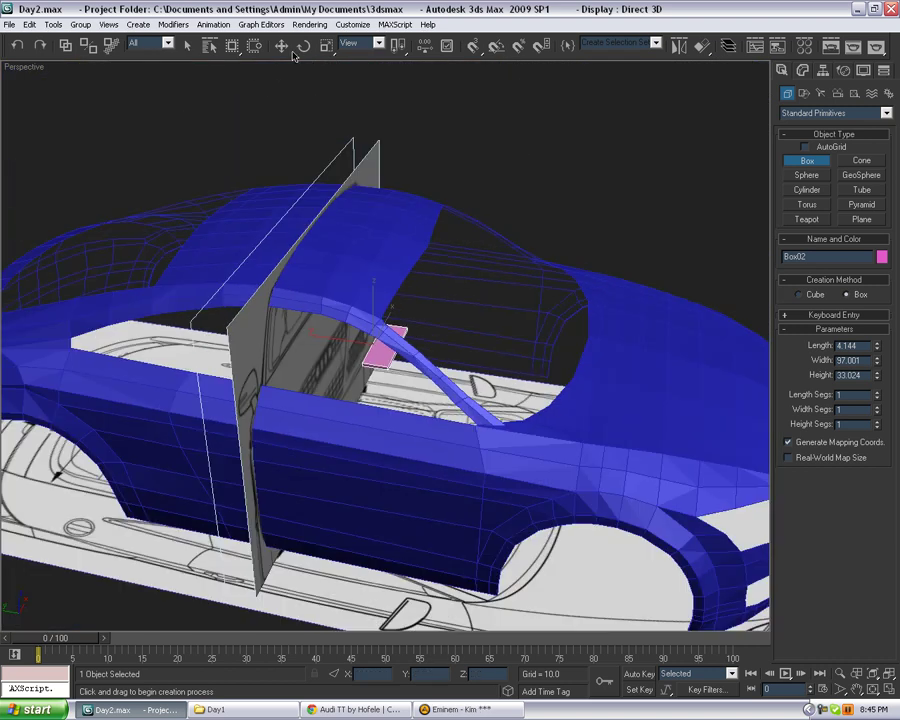
pyautogui.click(283, 48)
pyautogui.moveTo(352, 225); pyautogui.dragTo(180, 213, button='middle')
pyautogui.moveTo(165, 327); pyautogui.dragTo(548, 443)
pyautogui.press('z')
pyautogui.keyDown('alt'); pyautogui.moveTo(548, 443); pyautogui.dragTo(433, 396, button='middle'); pyautogui.keyUp('alt')
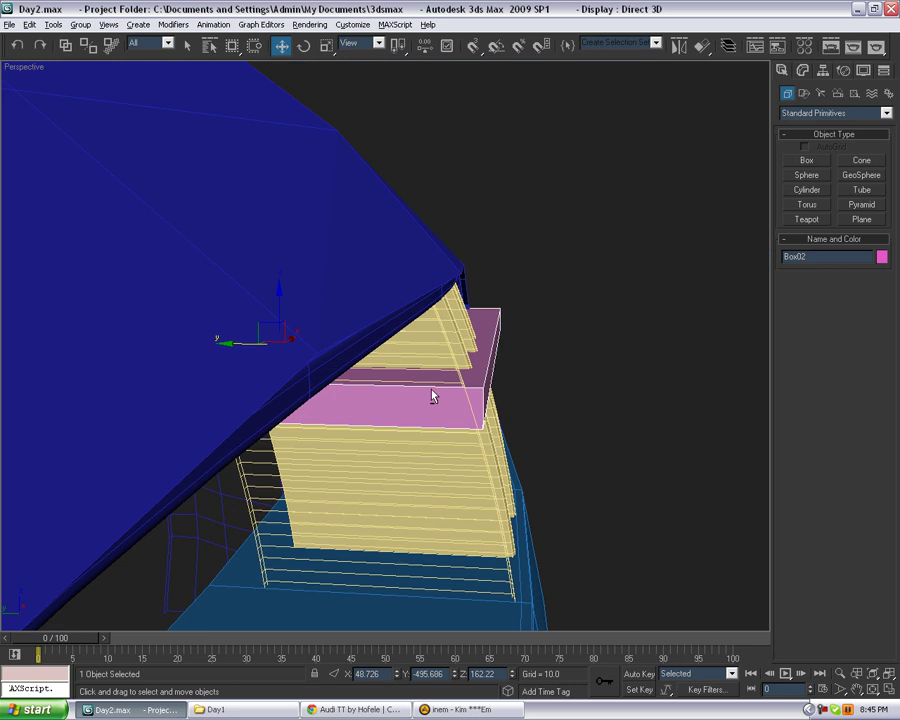
pyautogui.moveTo(240, 343); pyautogui.dragTo(215, 357)
pyautogui.keyDown('alt'); pyautogui.moveTo(486, 424); pyautogui.dragTo(288, 376, button='middle'); pyautogui.keyUp('alt')
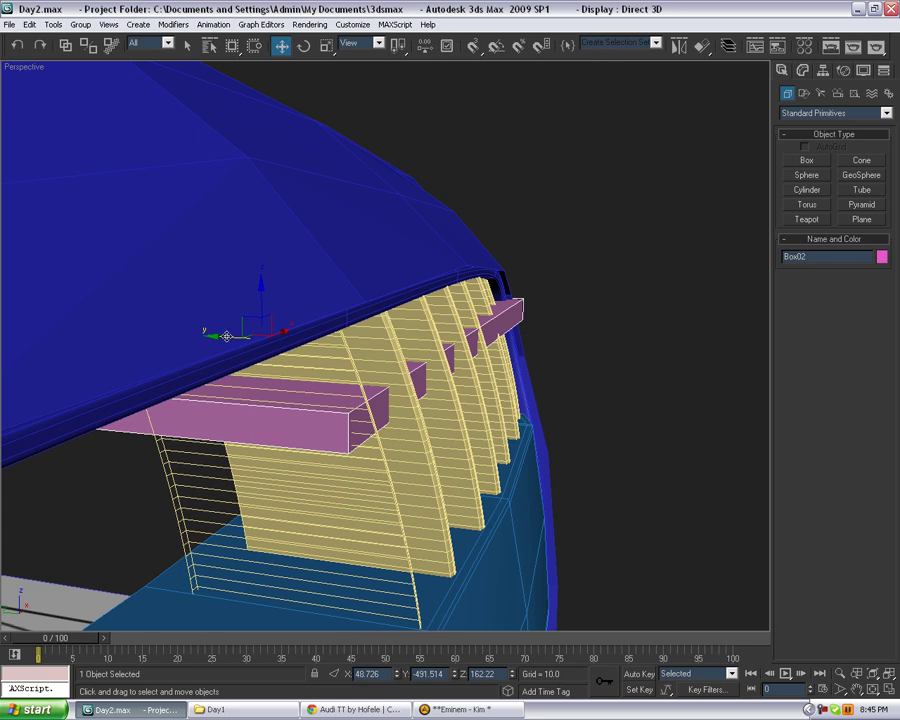
pyautogui.moveTo(227, 336); pyautogui.dragTo(275, 338)
pyautogui.keyDown('alt'); pyautogui.moveTo(275, 338); pyautogui.dragTo(460, 396, button='middle'); pyautogui.keyUp('alt')
# Shift the yellow vertical slats back about 1.3 along Y, behind the pink box's front face.
pyautogui.click(686, 311)
pyautogui.keyDown('alt'); pyautogui.moveTo(662, 296); pyautogui.dragTo(686, 258, button='middle'); pyautogui.keyUp('alt')
pyautogui.click(489, 323)
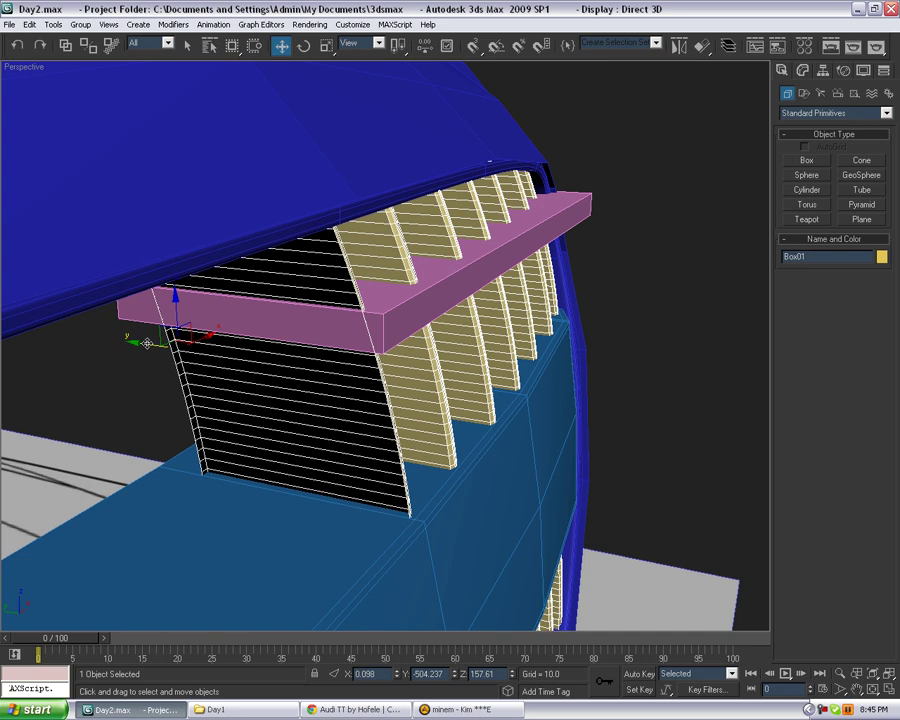
pyautogui.moveTo(147, 343); pyautogui.dragTo(137, 343)
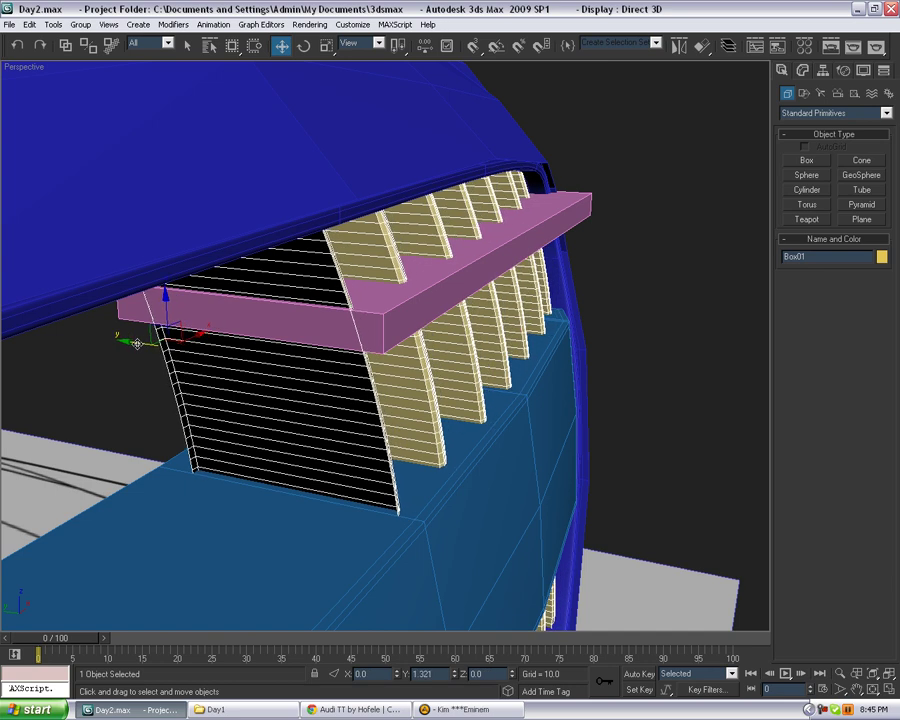
pyautogui.click(618, 327)
# Set the pink box's width segments to 50 and convert it to an Editable Poly.
pyautogui.keyDown('alt'); pyautogui.moveTo(618, 327); pyautogui.dragTo(551, 301, button='middle'); pyautogui.keyUp('alt')
pyautogui.click(440, 296)
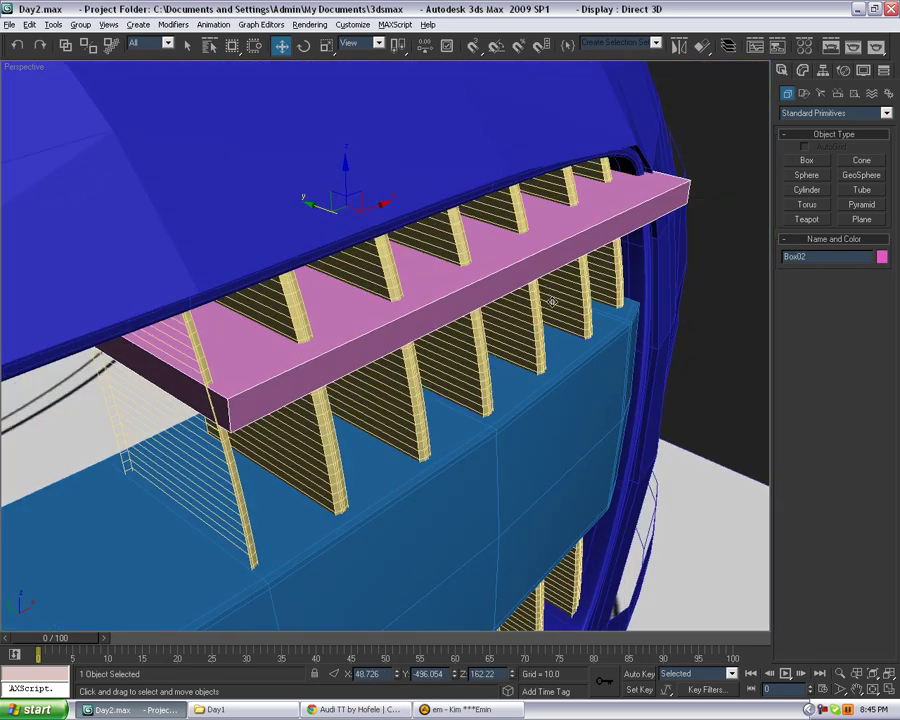
pyautogui.click(804, 70)
pyautogui.rightClick(810, 127)
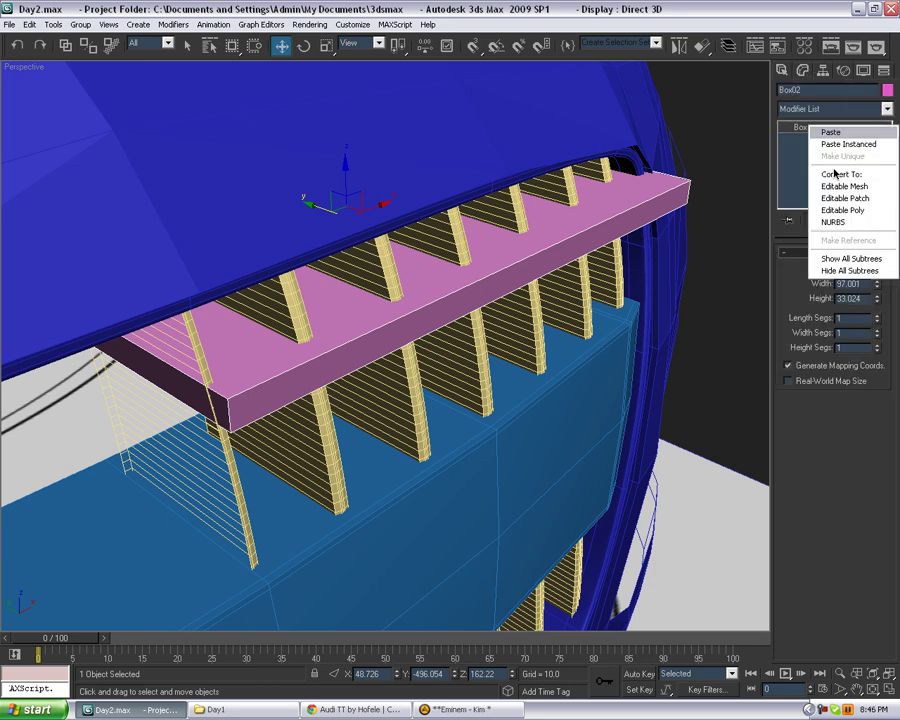
pyautogui.click(876, 336)
pyautogui.click(877, 330)
pyautogui.click(877, 330)
pyautogui.click(877, 330)
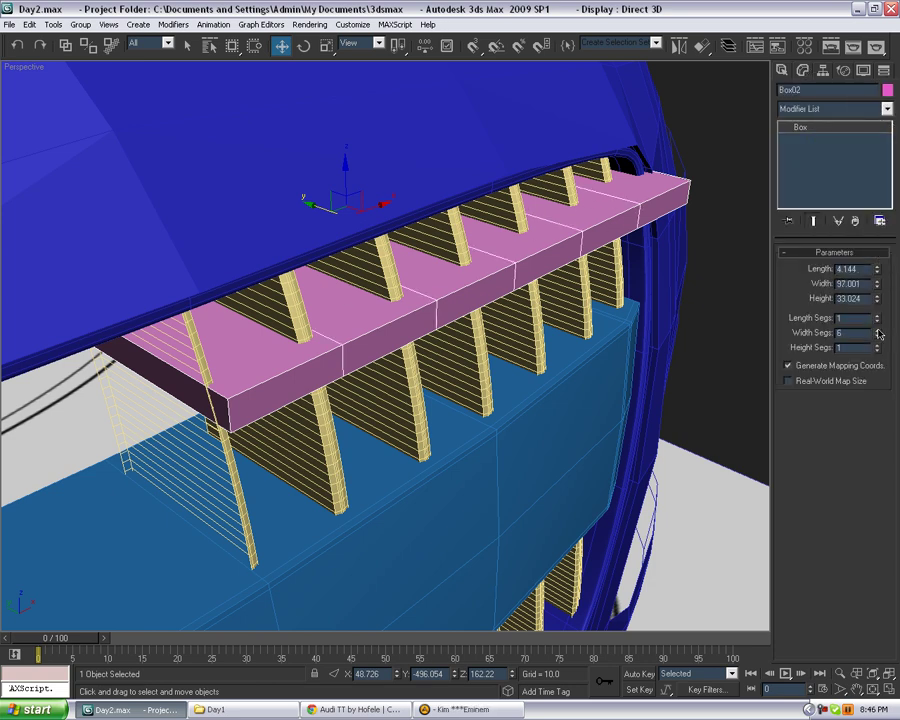
pyautogui.click(877, 330)
pyautogui.click(877, 330)
pyautogui.click(877, 330)
pyautogui.click(877, 330)
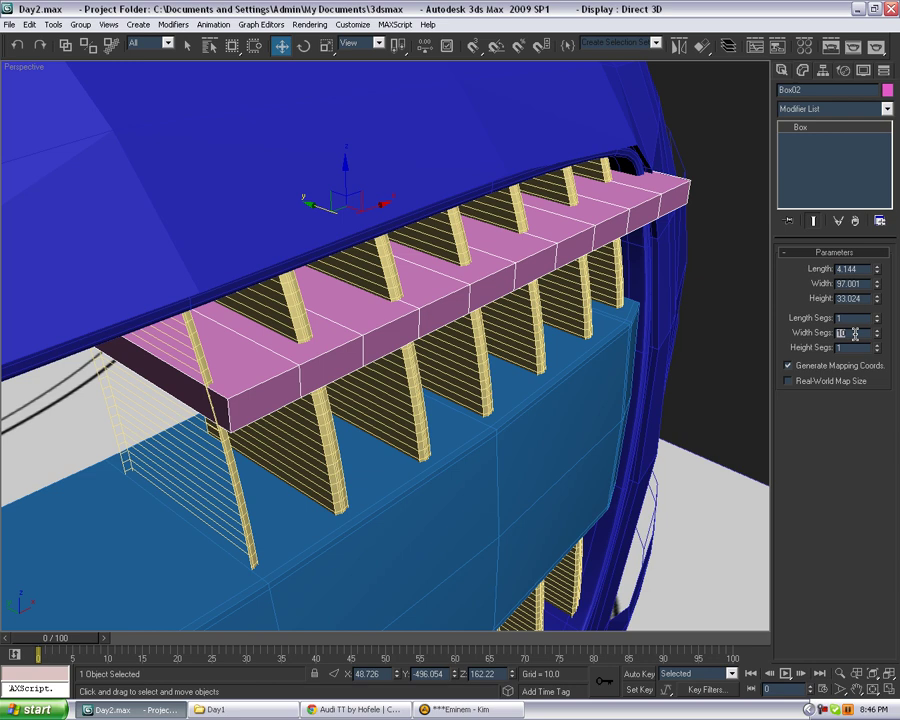
pyautogui.press('Return')
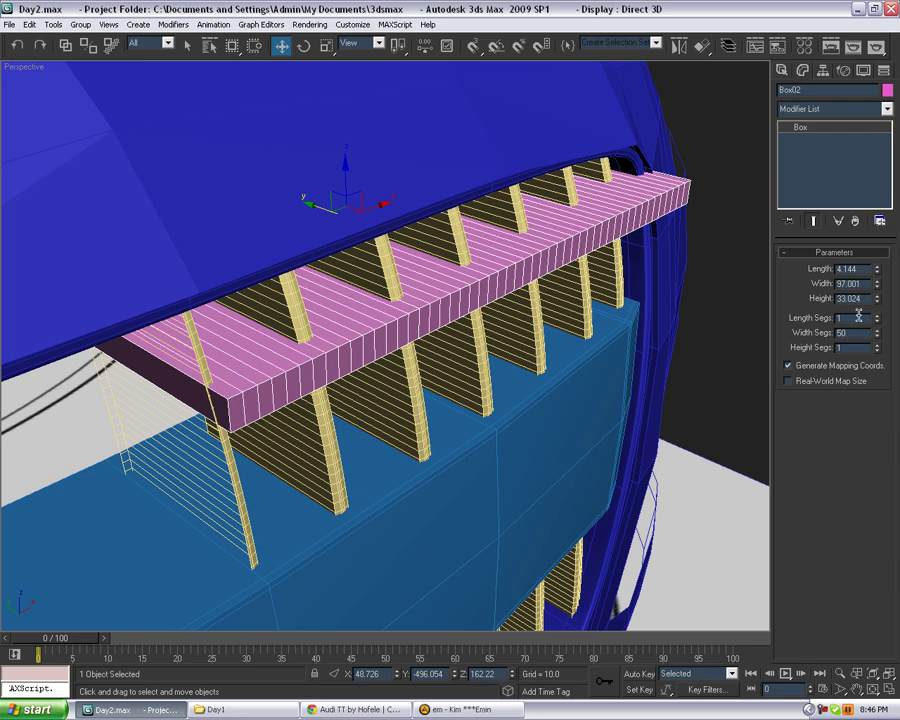
pyautogui.rightClick(807, 133)
pyautogui.click(842, 215)
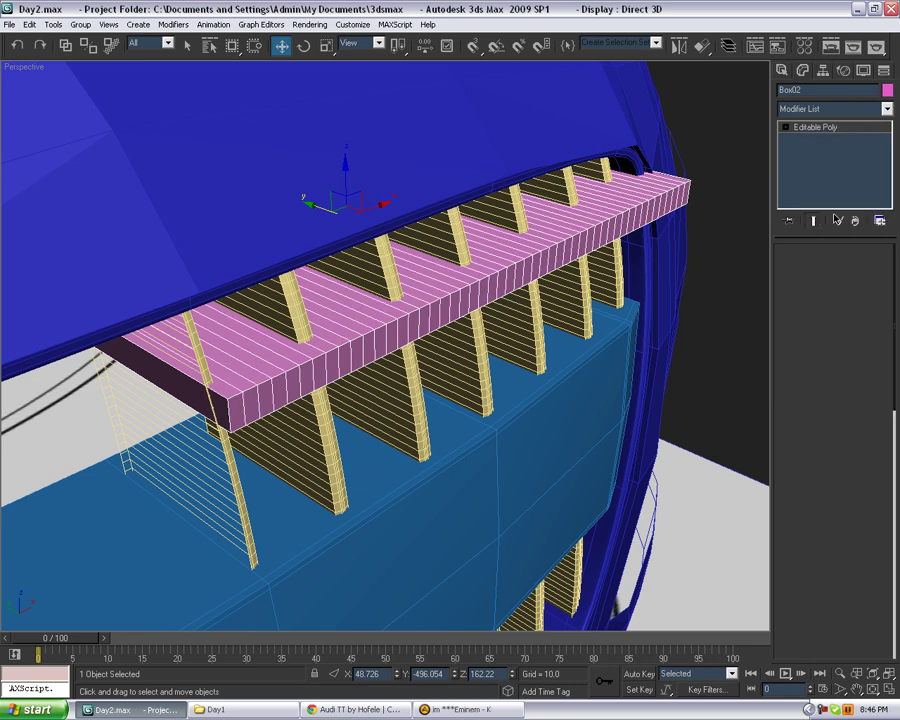
# Scale the pink bar's thickness to about 67% in the front view and raise it slightly to match the blueprint bar.
pyautogui.keyDown('alt'); pyautogui.moveTo(672, 282); pyautogui.dragTo(598, 248, button='middle'); pyautogui.keyUp('alt')
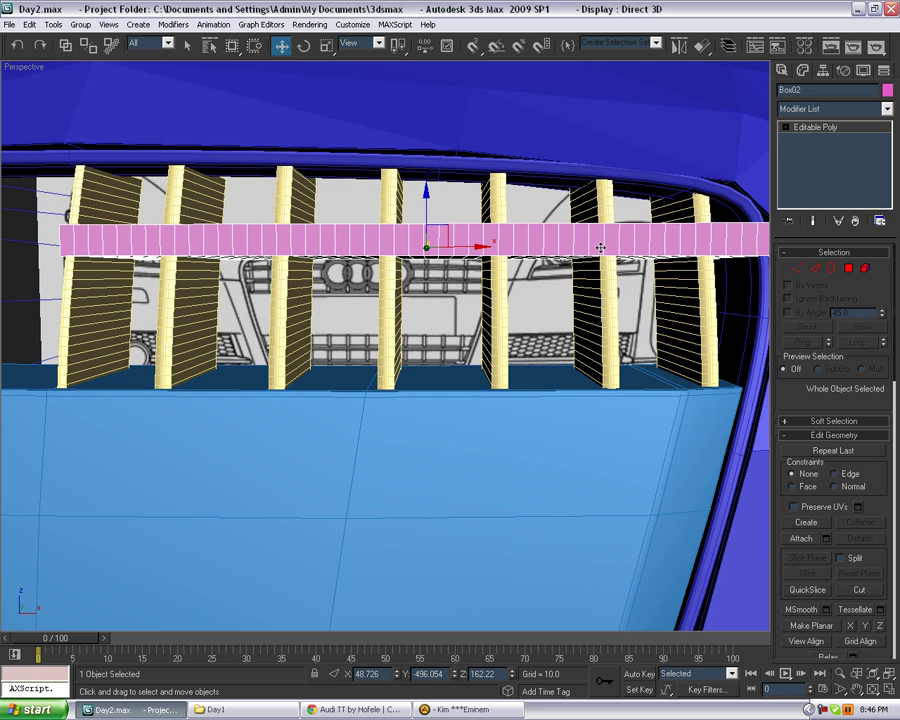
pyautogui.press('f')
pyautogui.moveTo(517, 255); pyautogui.dragTo(524, 500, button='middle')
pyautogui.scroll(2, 536, 306)
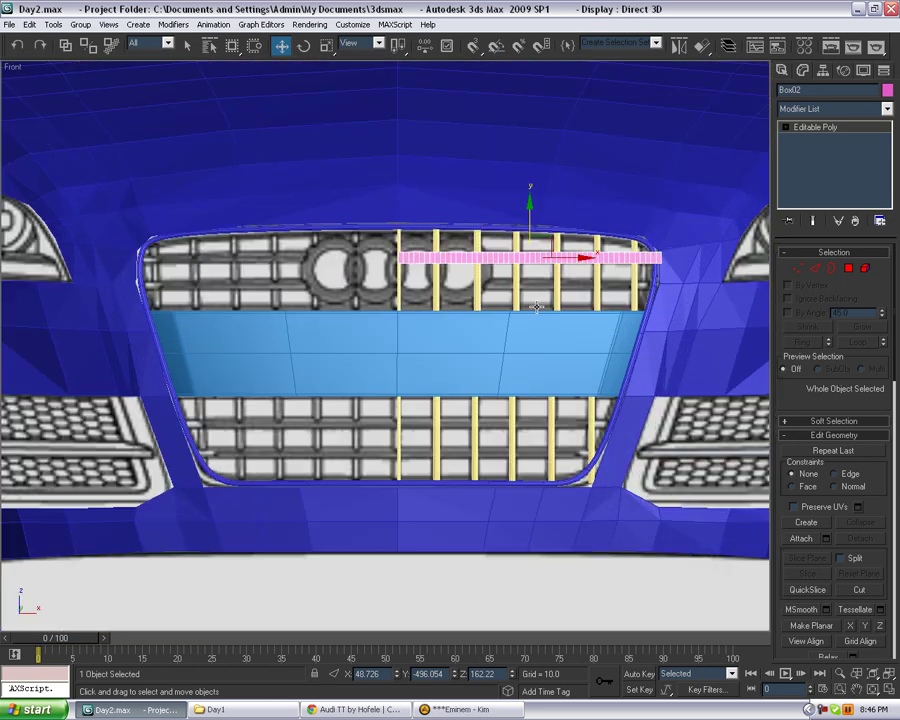
pyautogui.scroll(4, 535, 272)
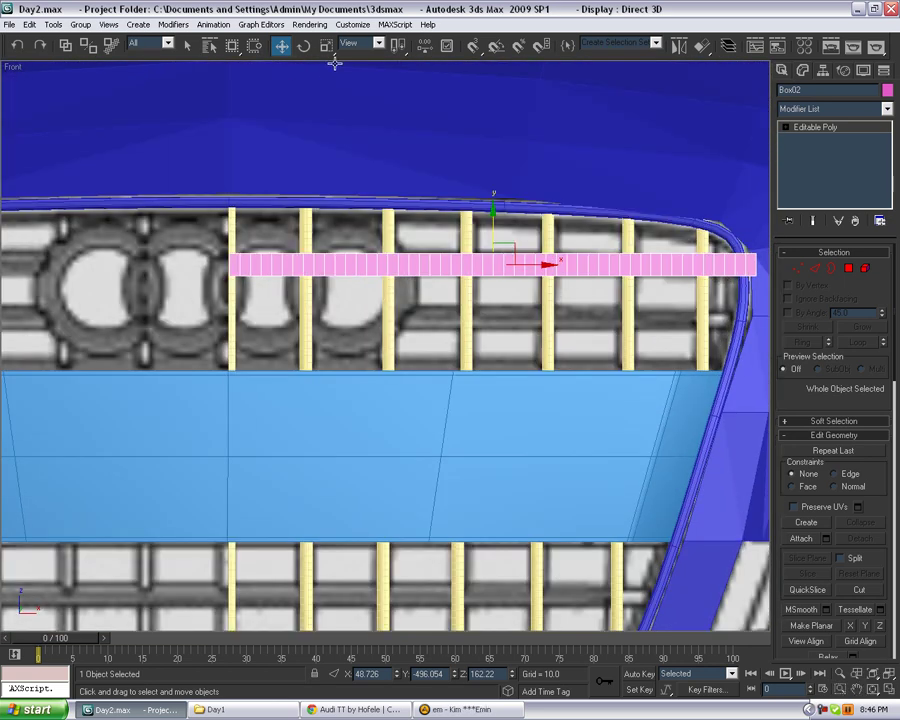
pyautogui.press('r')
pyautogui.press('r')
pyautogui.moveTo(490, 201); pyautogui.dragTo(490, 228)
pyautogui.press('r')
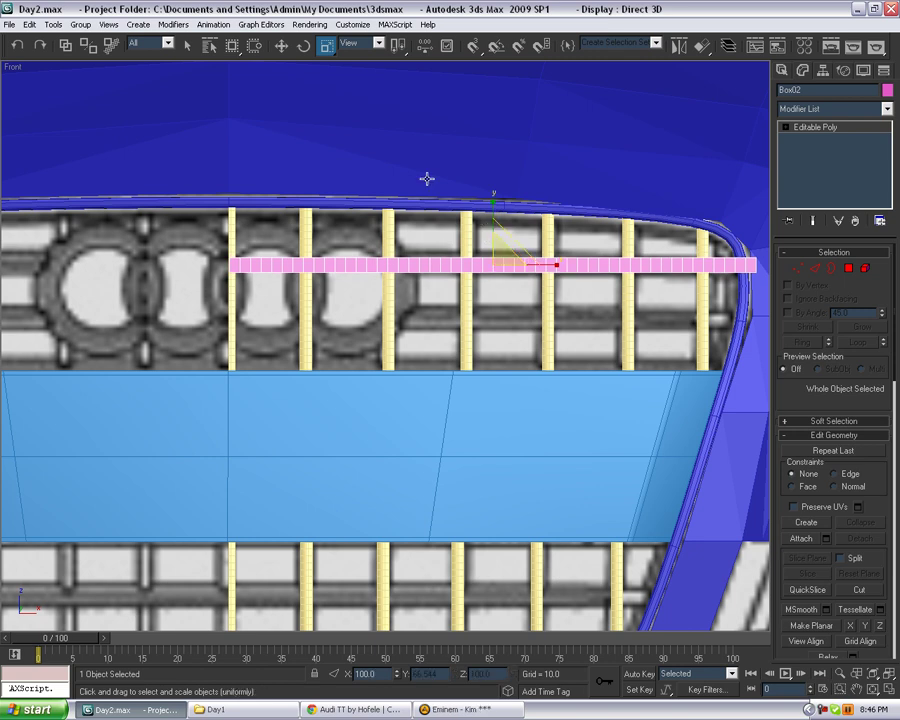
pyautogui.press('w')
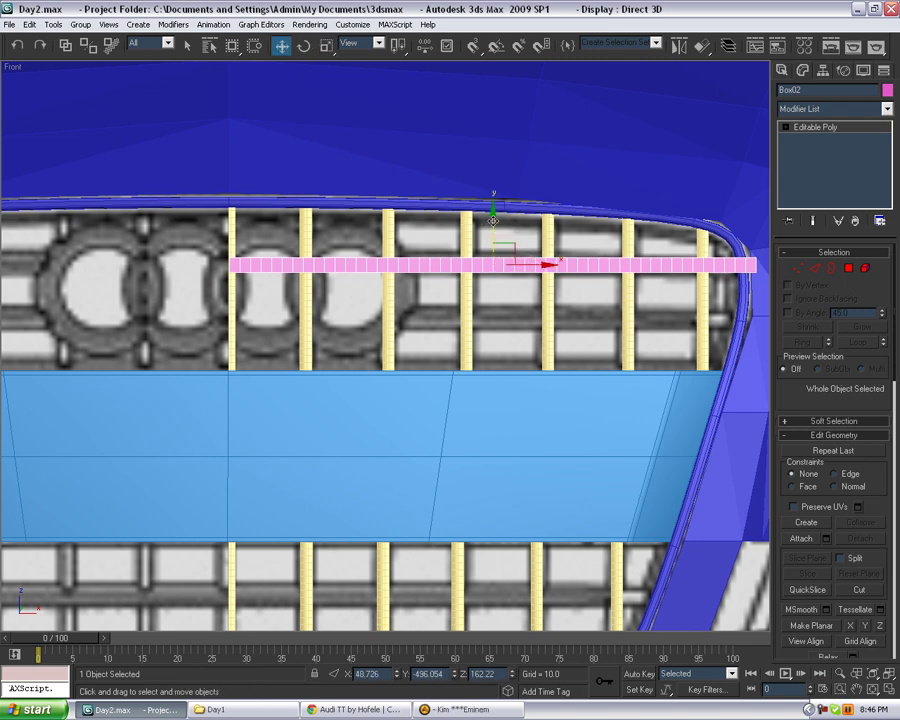
pyautogui.moveTo(493, 221); pyautogui.dragTo(493, 219)
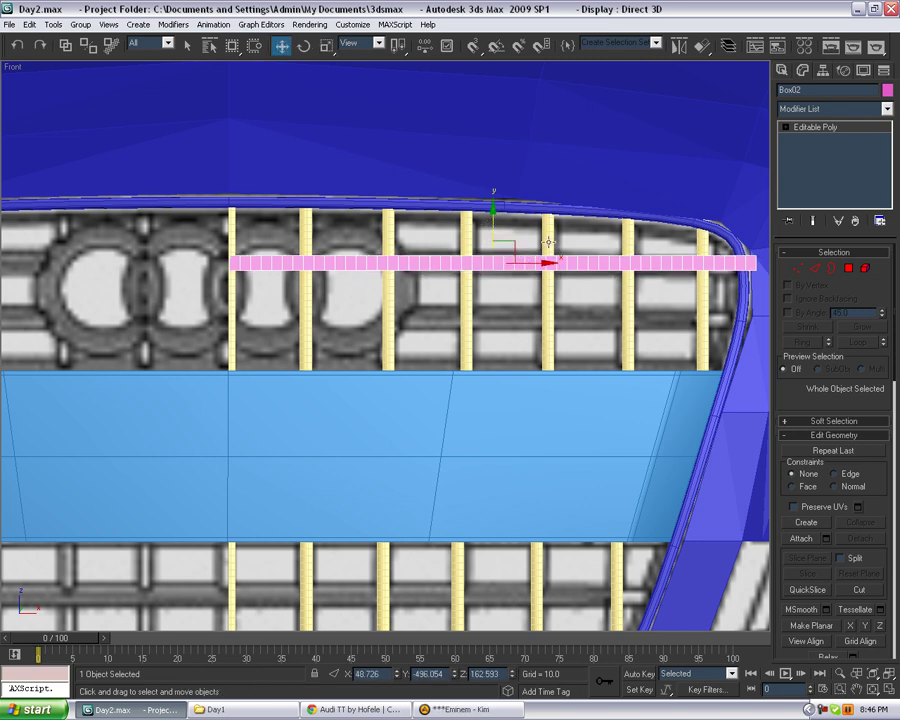
# Select the ring of short vertical edges around the pink bar and connect them with one edge loop.
pyautogui.press('p')
pyautogui.keyDown('alt'); pyautogui.moveTo(517, 270); pyautogui.dragTo(554, 314, button='middle'); pyautogui.keyUp('alt')
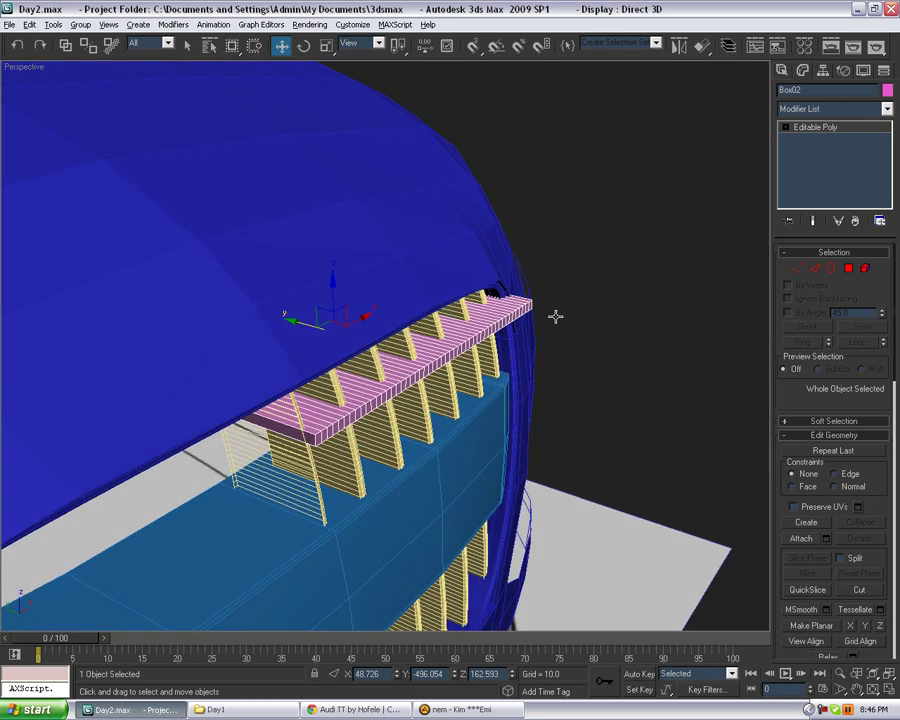
pyautogui.scroll(3, 550, 323)
pyautogui.scroll(3, 550, 323)
pyautogui.moveTo(400, 440); pyautogui.dragTo(517, 330, button='middle')
pyautogui.press('2')
pyautogui.click(520, 332)
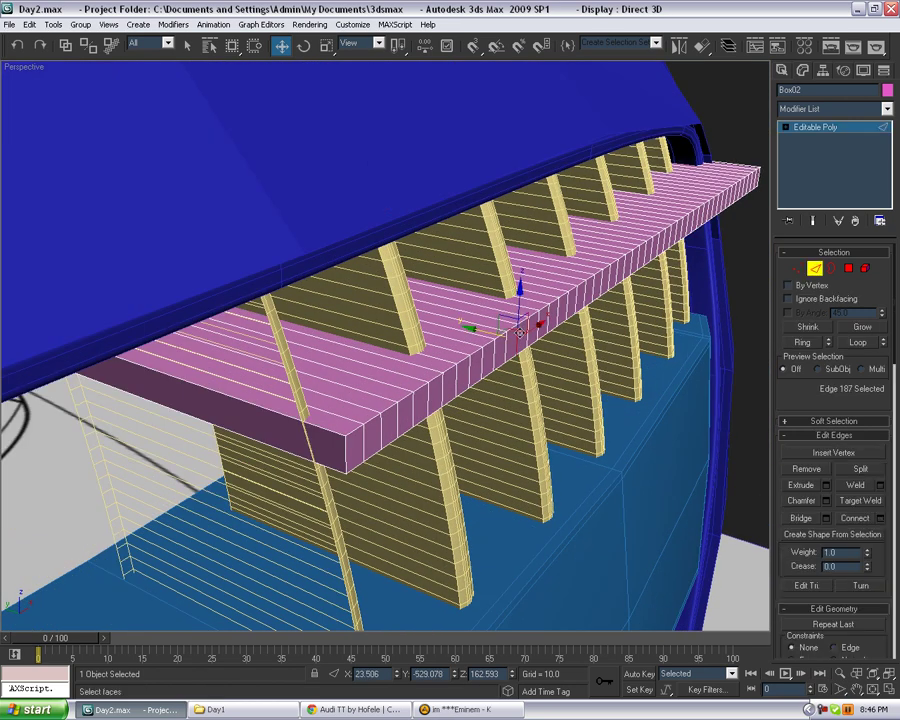
pyautogui.click(801, 342)
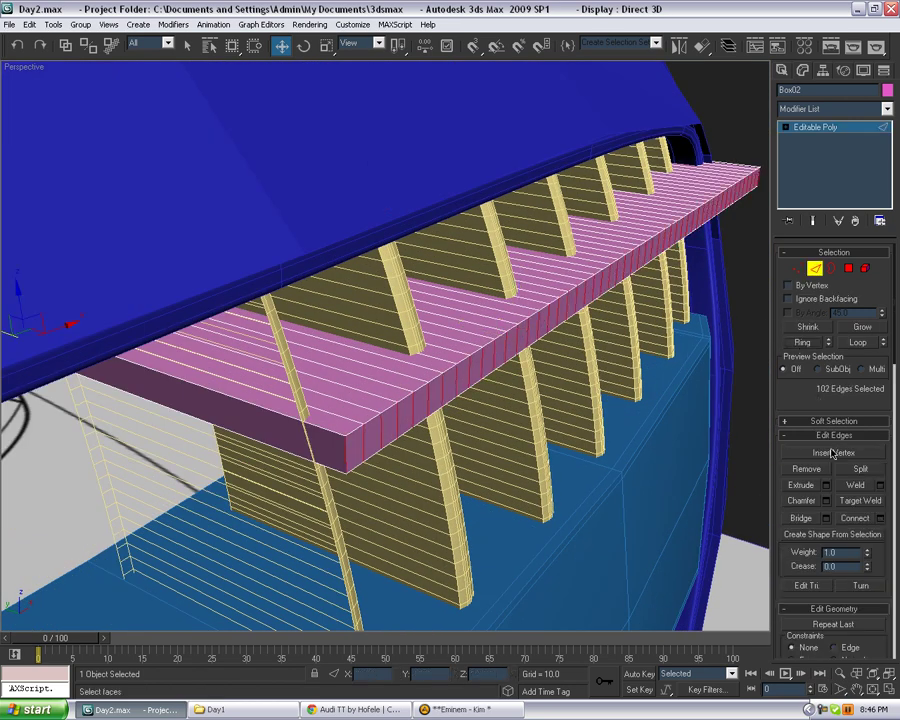
pyautogui.click(879, 518)
pyautogui.click(559, 238)
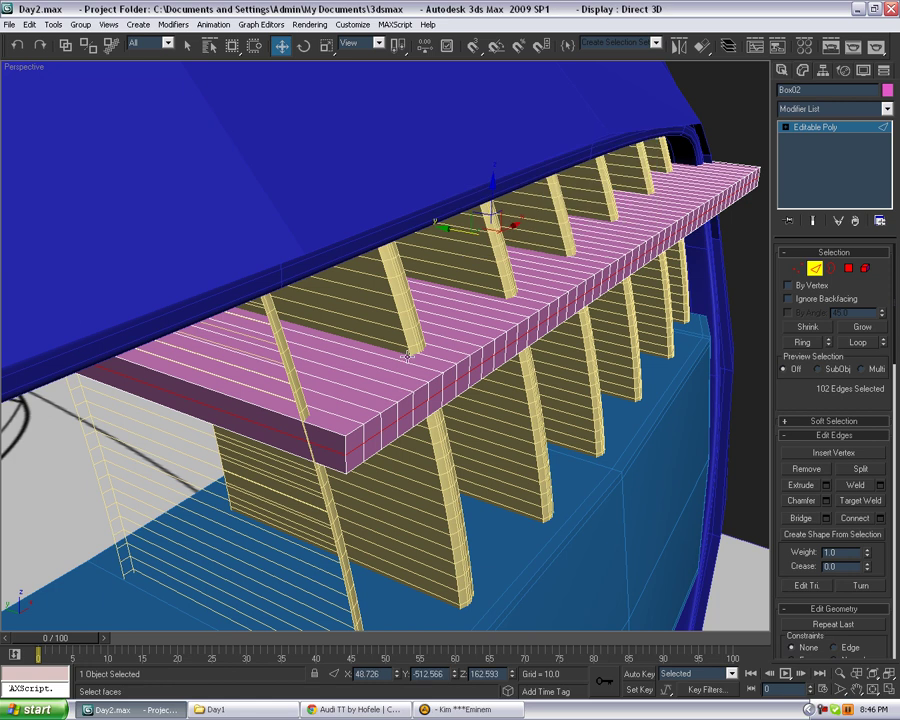
pyautogui.keyDown('alt'); pyautogui.moveTo(393, 345); pyautogui.dragTo(402, 268, button='middle'); pyautogui.keyUp('alt')
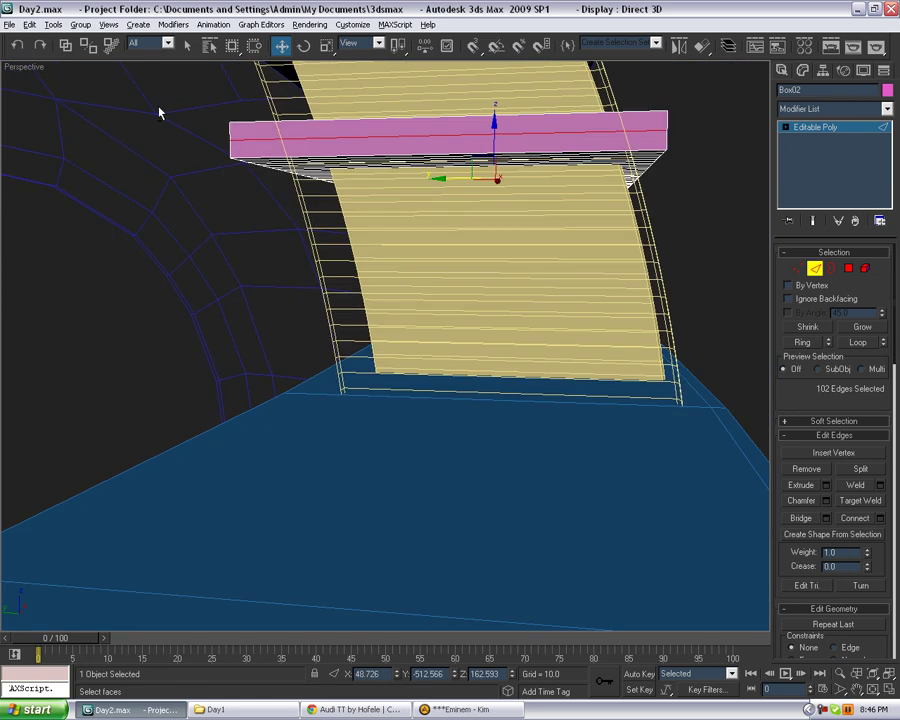
pyautogui.keyDown('alt'); pyautogui.moveTo(124, 78); pyautogui.dragTo(618, 239); pyautogui.keyUp('alt')
pyautogui.keyDown('alt'); pyautogui.moveTo(633, 244); pyautogui.dragTo(675, 263, button='middle'); pyautogui.keyUp('alt')
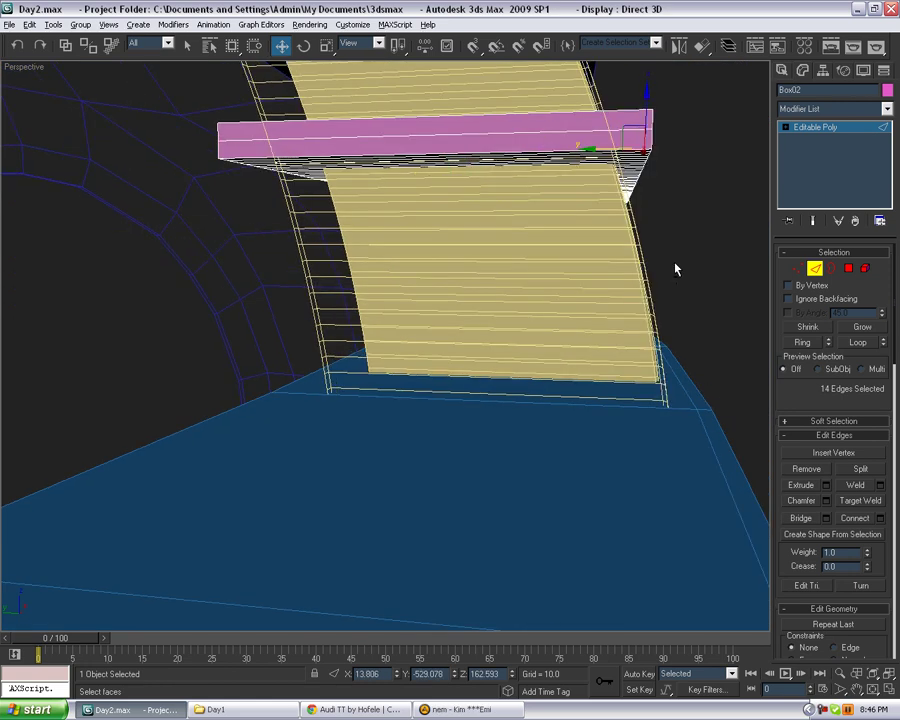
pyautogui.hotkey('shift', 'z')
pyautogui.moveTo(679, 206); pyautogui.dragTo(551, 248, button='middle')
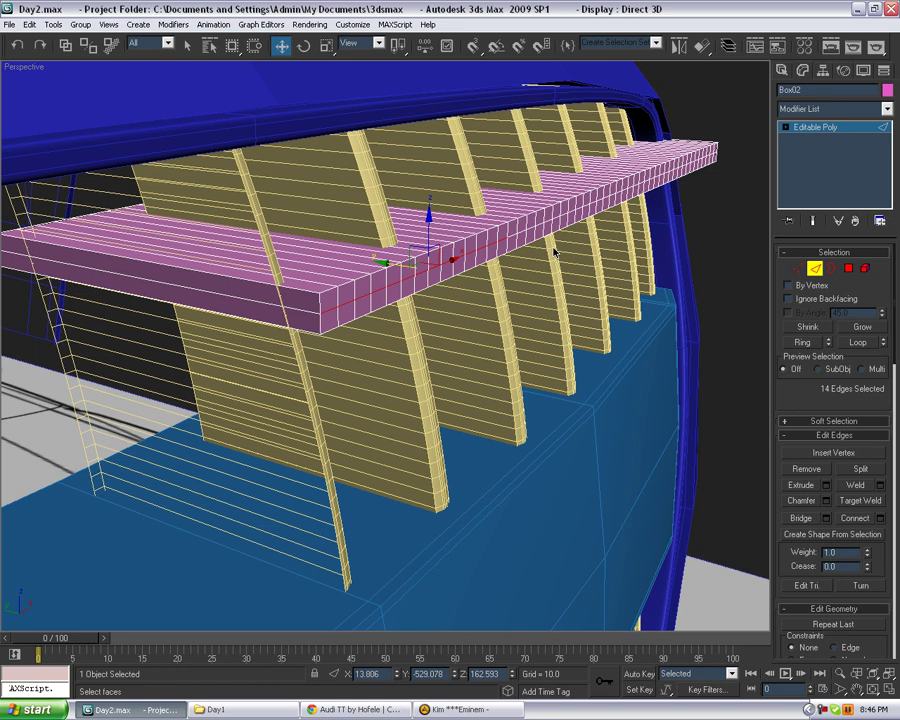
pyautogui.hotkey('ctrl', 'z')
# Pull only the front edges of the bar's middle loop forward about 0.6 along Y and chamfer them by 1.0 with one segment.
pyautogui.keyDown('alt'); pyautogui.moveTo(177, 203); pyautogui.dragTo(88, 132, button='middle'); pyautogui.keyUp('alt')
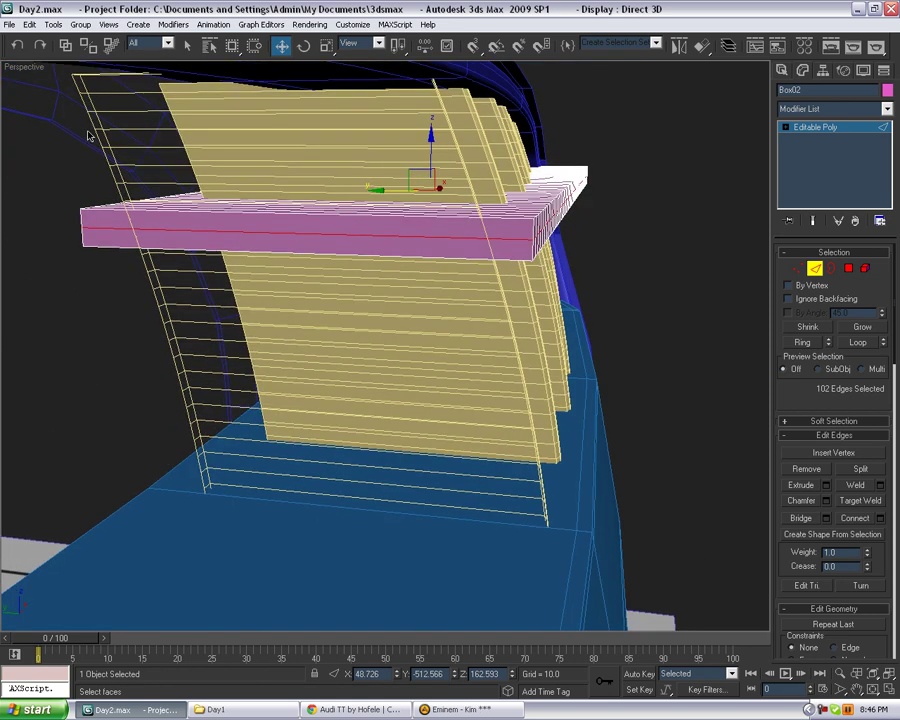
pyautogui.moveTo(41, 112); pyautogui.dragTo(490, 320)
pyautogui.keyDown('alt'); pyautogui.moveTo(615, 333); pyautogui.dragTo(565, 237, button='middle'); pyautogui.keyUp('alt')
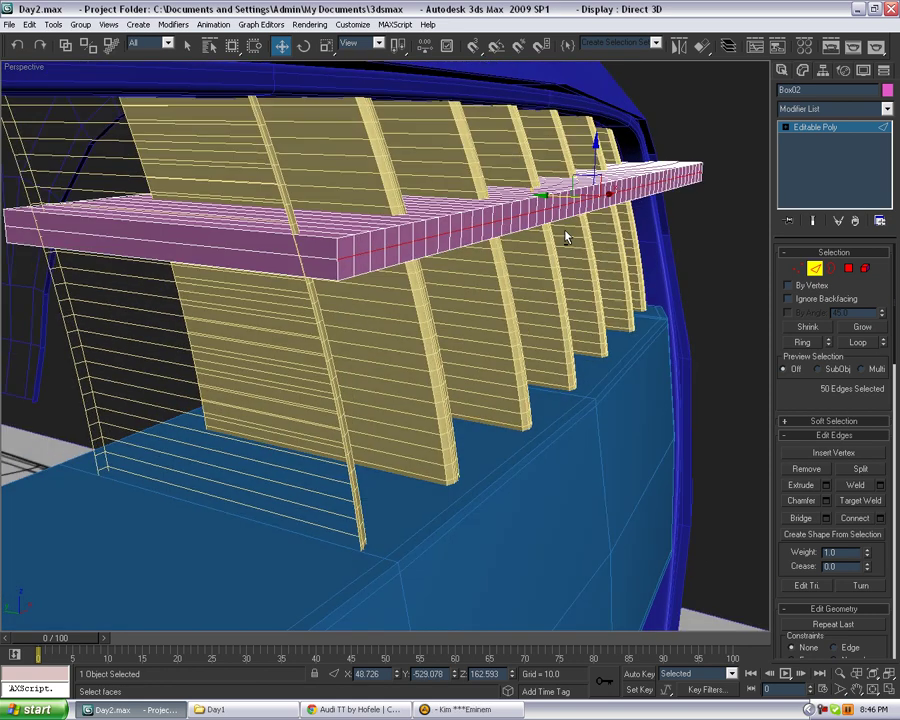
pyautogui.moveTo(556, 194); pyautogui.dragTo(561, 195)
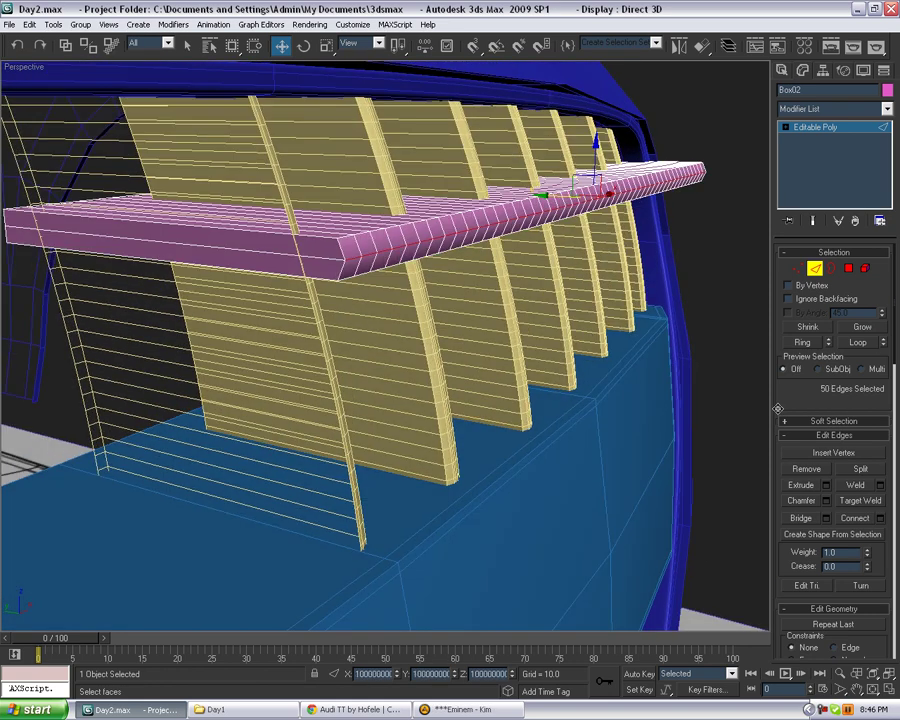
pyautogui.click(822, 501)
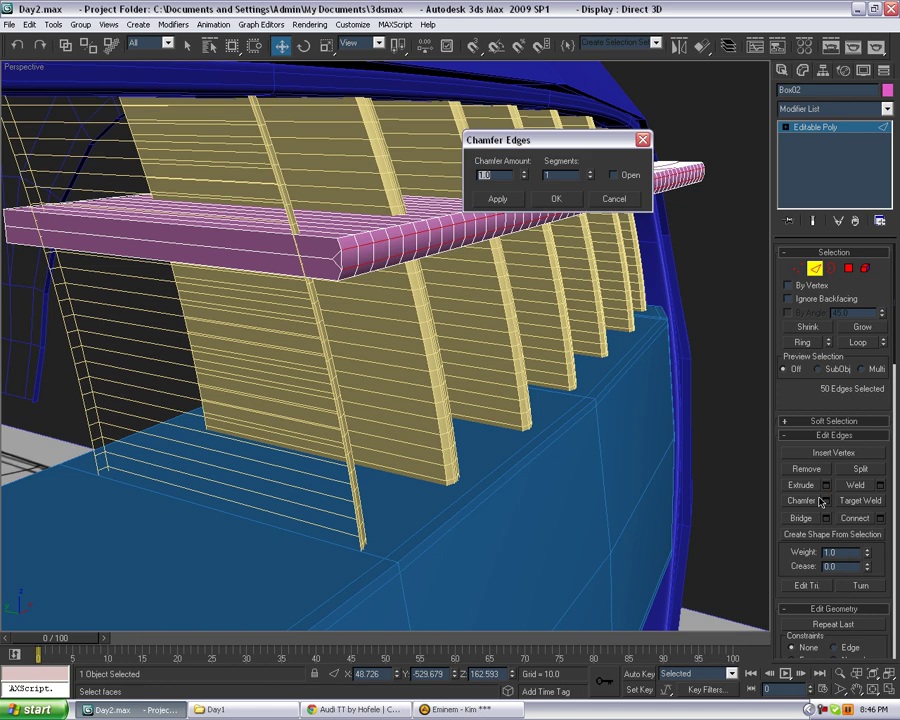
pyautogui.click(557, 197)
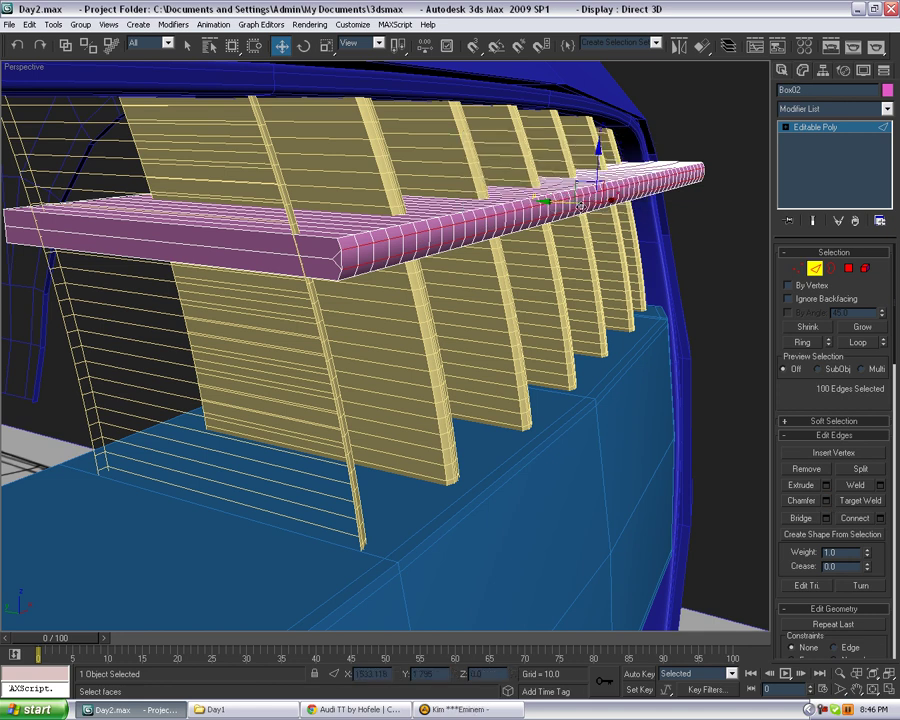
# Undo the front-edge chamfer, extend the selection to the bar's full middle edge loop, and chamfer it by 1.0 with more segments.
pyautogui.hotkey('ctrl', 'z')
pyautogui.keyDown('alt'); pyautogui.moveTo(648, 283); pyautogui.dragTo(601, 302, button='middle'); pyautogui.keyUp('alt')
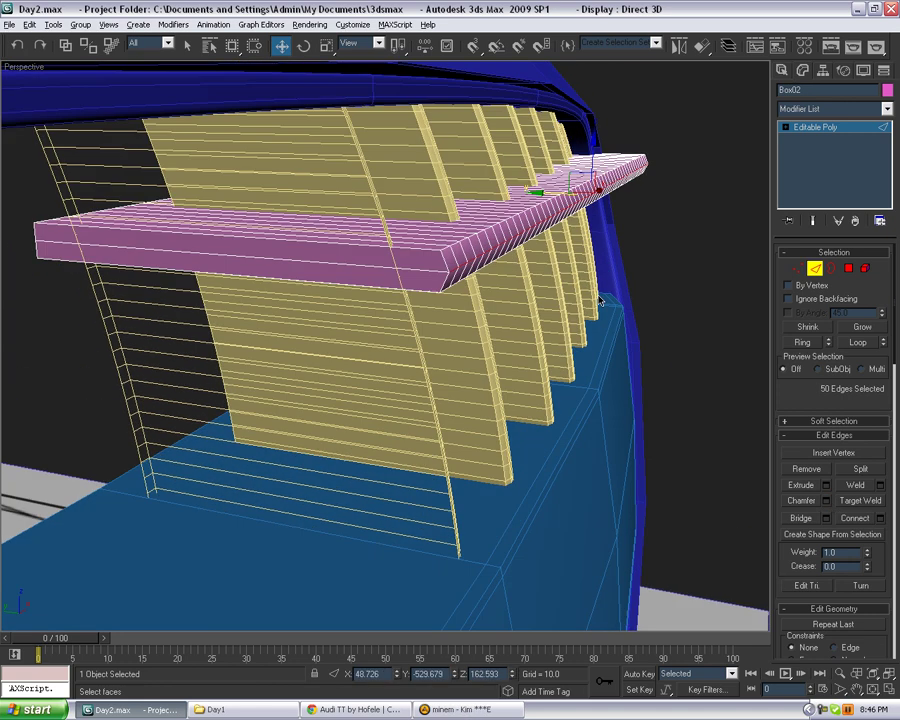
pyautogui.click(857, 343)
pyautogui.click(826, 500)
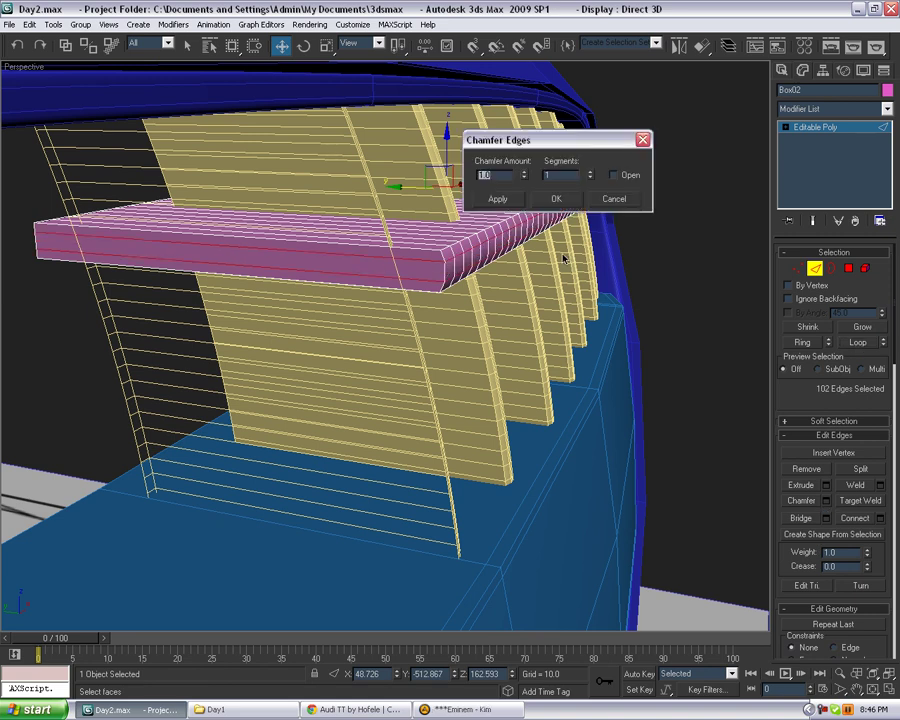
pyautogui.click(591, 175)
pyautogui.click(556, 198)
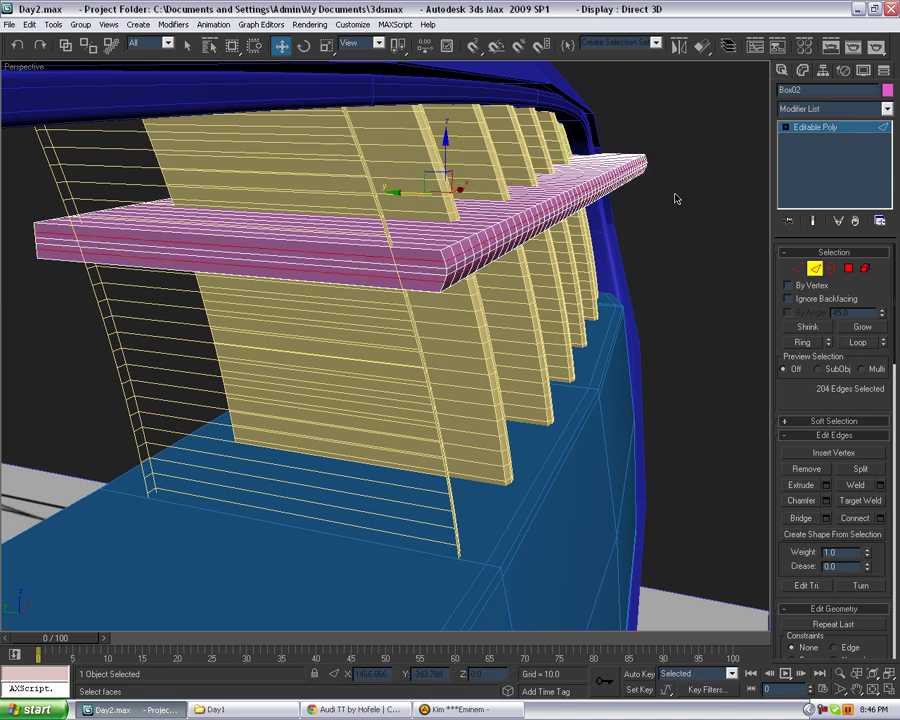
# Examine the chamfered bar against the slats and grille opening with its edge display temporarily off.
pyautogui.click(783, 71)
pyautogui.click(720, 137)
pyautogui.press('F4')
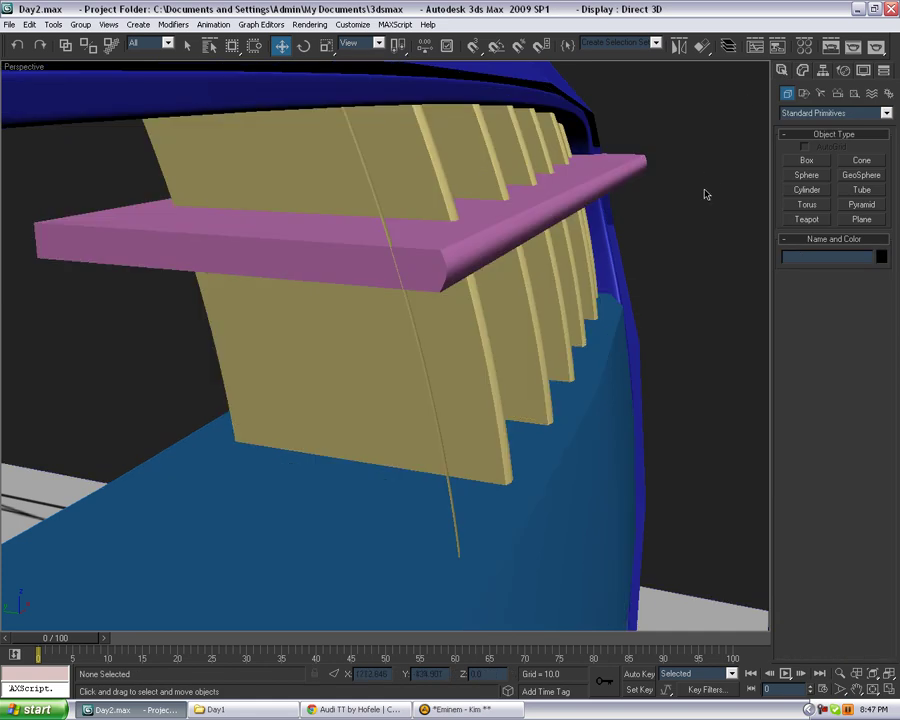
pyautogui.moveTo(662, 211); pyautogui.dragTo(506, 304, button='middle')
pyautogui.scroll(-3, 611, 248)
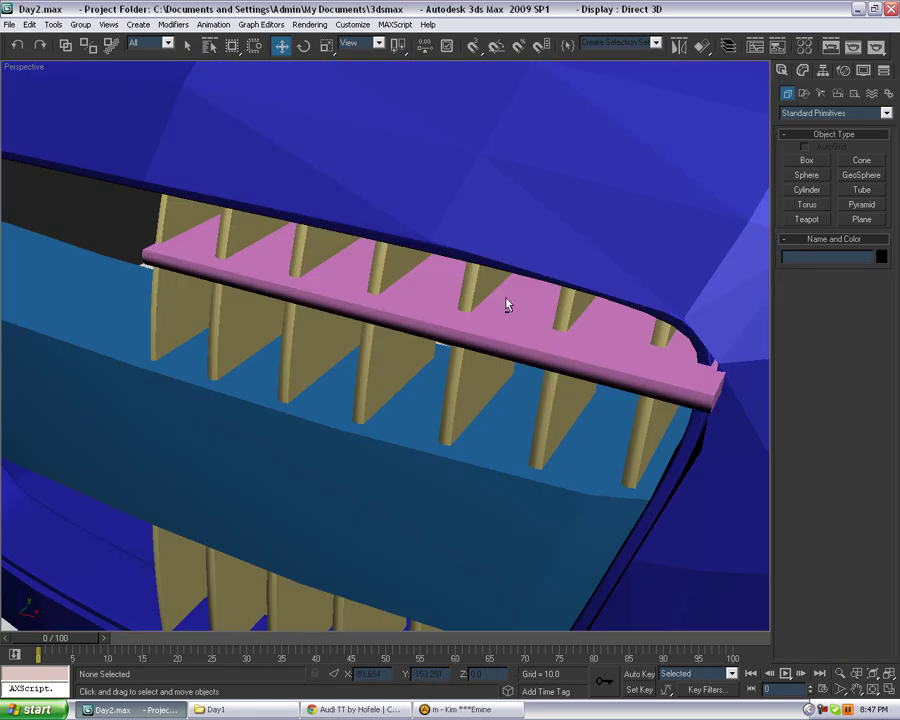
pyautogui.click(523, 305)
pyautogui.click(804, 72)
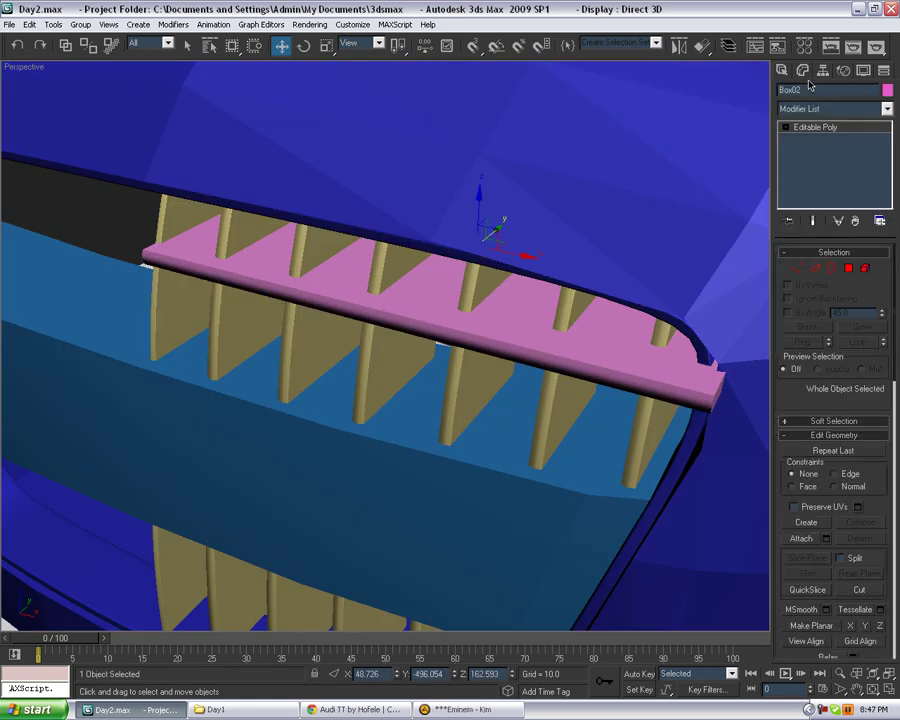
pyautogui.press('F4')
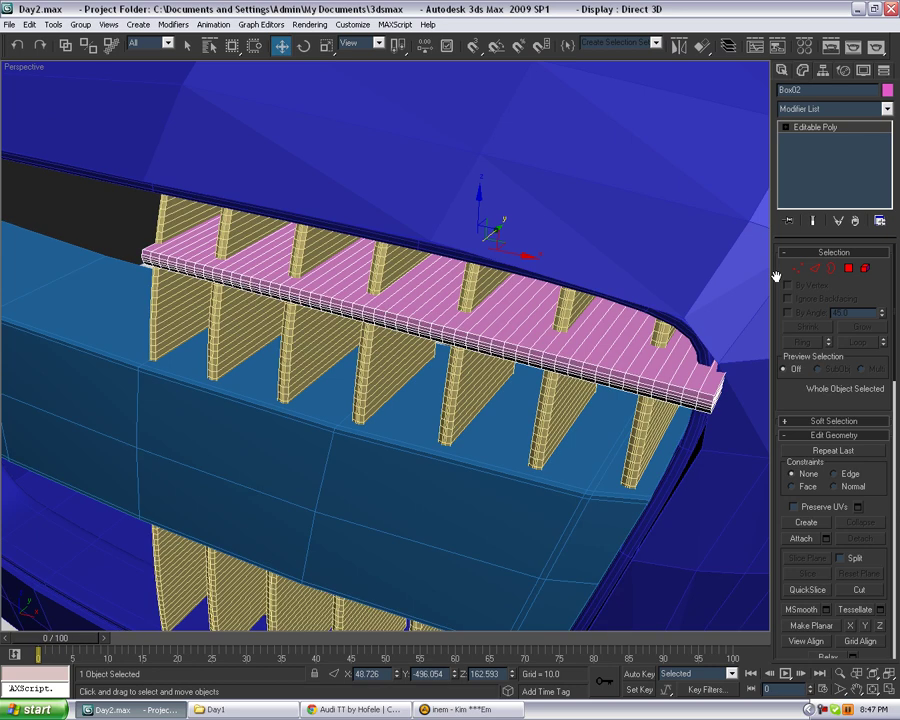
pyautogui.keyDown('alt'); pyautogui.moveTo(638, 314); pyautogui.dragTo(626, 300, button='middle'); pyautogui.keyUp('alt')
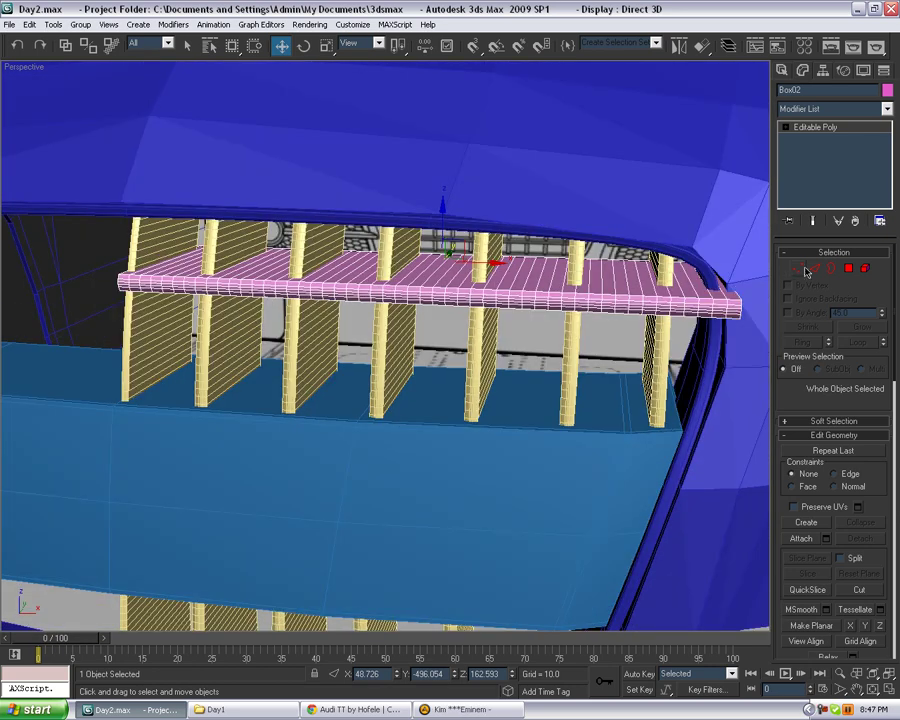
# Select all the bar's polygons, raise them about 3.36 in the front view, and slightly reduce their thickness to match the blueprint's upper bar.
pyautogui.click(829, 272)
pyautogui.click(846, 274)
pyautogui.moveTo(692, 260); pyautogui.dragTo(704, 246, button='middle')
pyautogui.scroll(-3, 703, 246)
pyautogui.moveTo(187, 197); pyautogui.dragTo(679, 358)
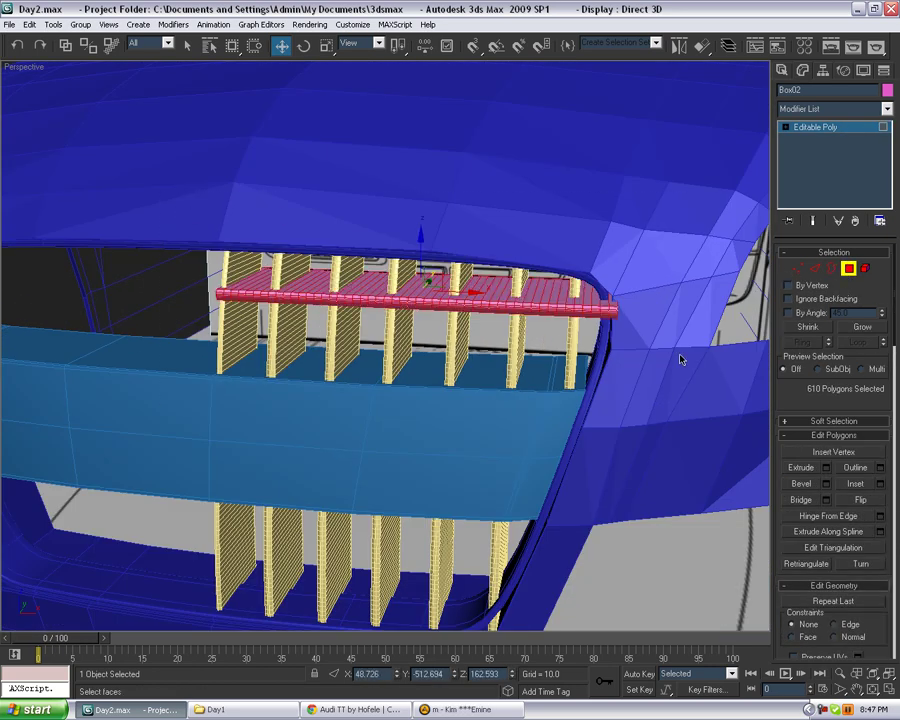
pyautogui.keyDown('alt'); pyautogui.moveTo(666, 316); pyautogui.dragTo(633, 309, button='middle'); pyautogui.keyUp('alt')
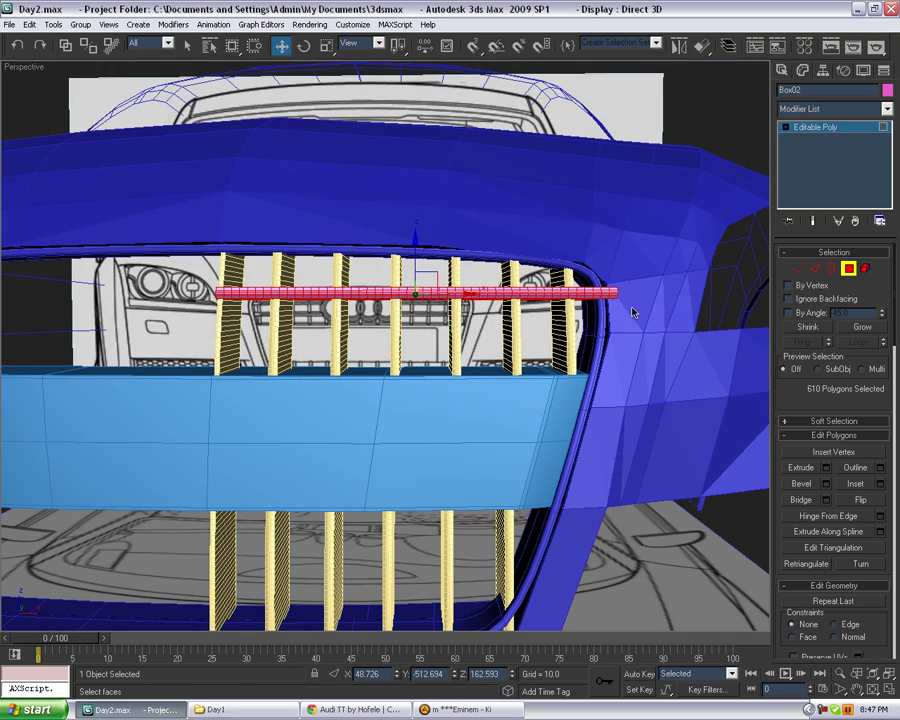
pyautogui.press('f')
pyautogui.moveTo(514, 297); pyautogui.dragTo(552, 547, button='middle')
pyautogui.scroll(2, 579, 368)
pyautogui.moveTo(567, 293); pyautogui.dragTo(449, 353, button='middle')
pyautogui.scroll(3, 449, 353)
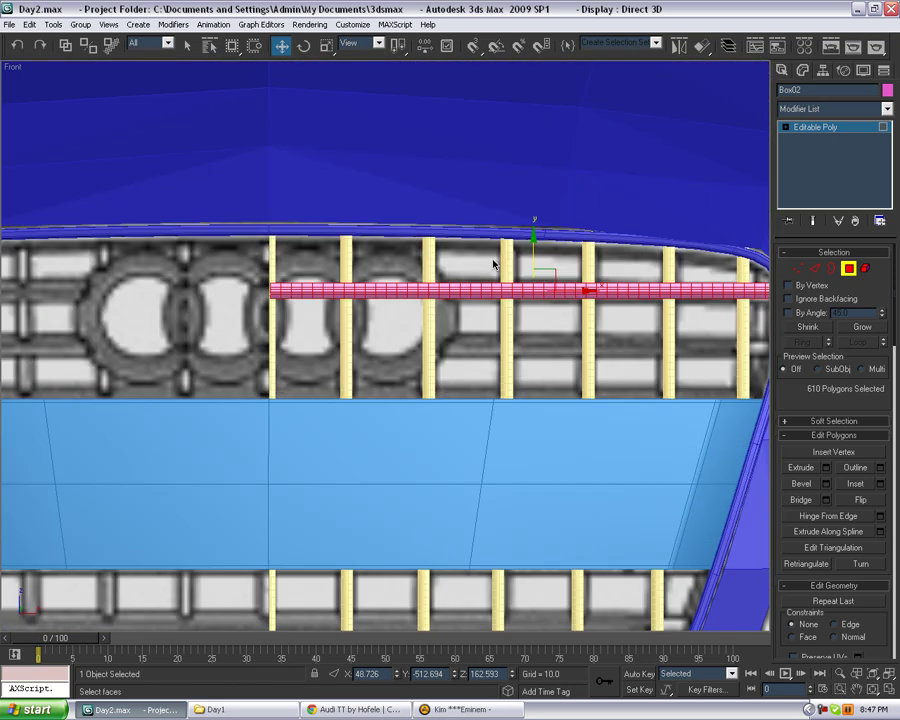
pyautogui.moveTo(541, 249); pyautogui.dragTo(540, 232)
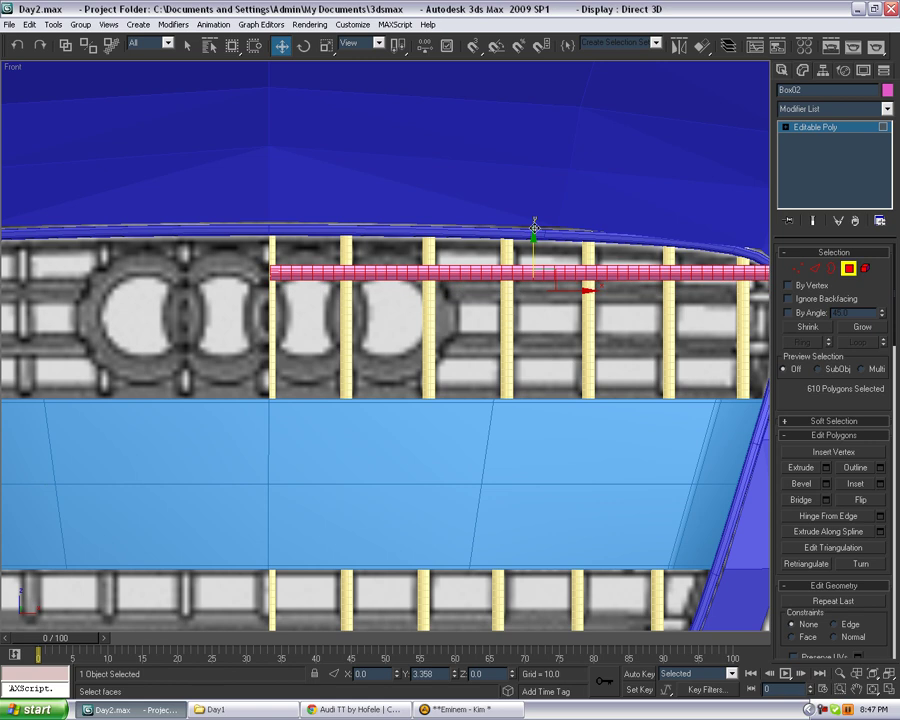
pyautogui.click(334, 47)
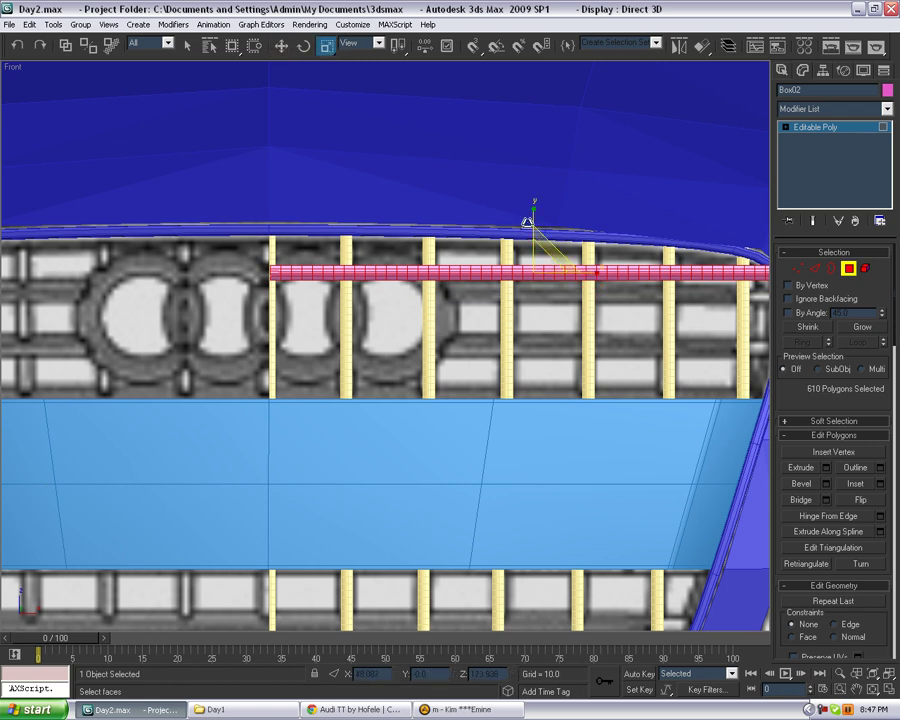
pyautogui.moveTo(532, 200); pyautogui.dragTo(533, 226)
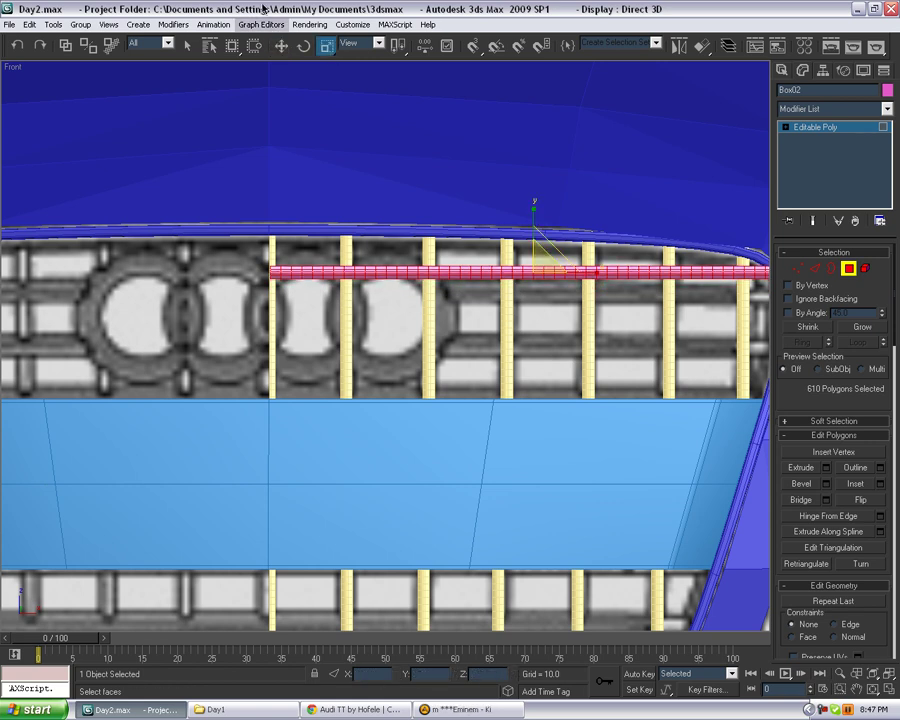
# Clone the bar's polygons downward twice as elements, placing the copies over the middle and lower blueprint bars.
pyautogui.click(281, 46)
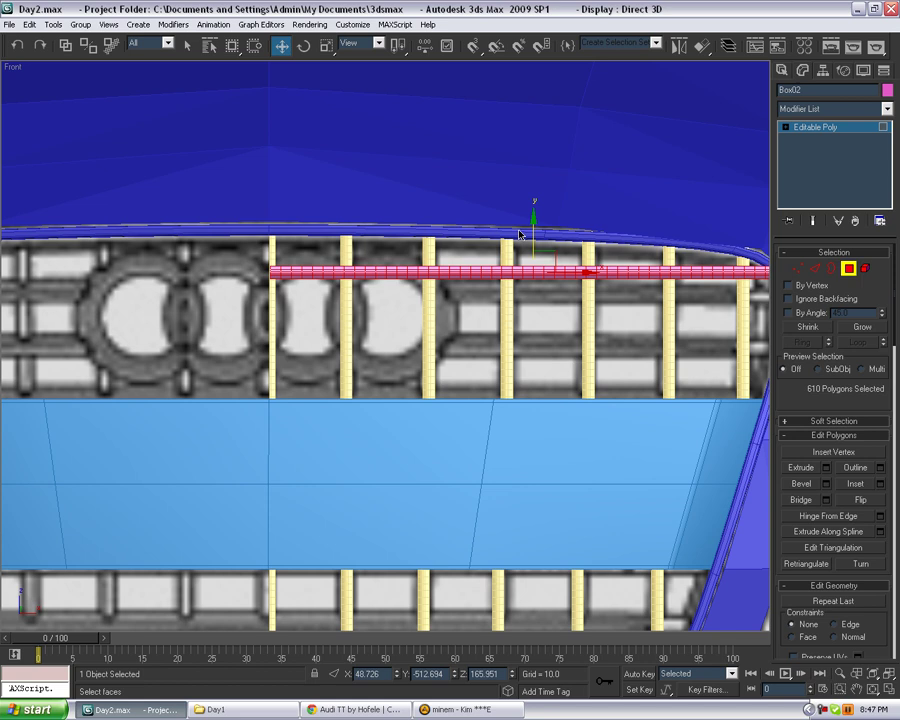
pyautogui.keyDown('shift'); pyautogui.moveTo(534, 228); pyautogui.dragTo(534, 348); pyautogui.keyUp('shift')
pyautogui.click(618, 186)
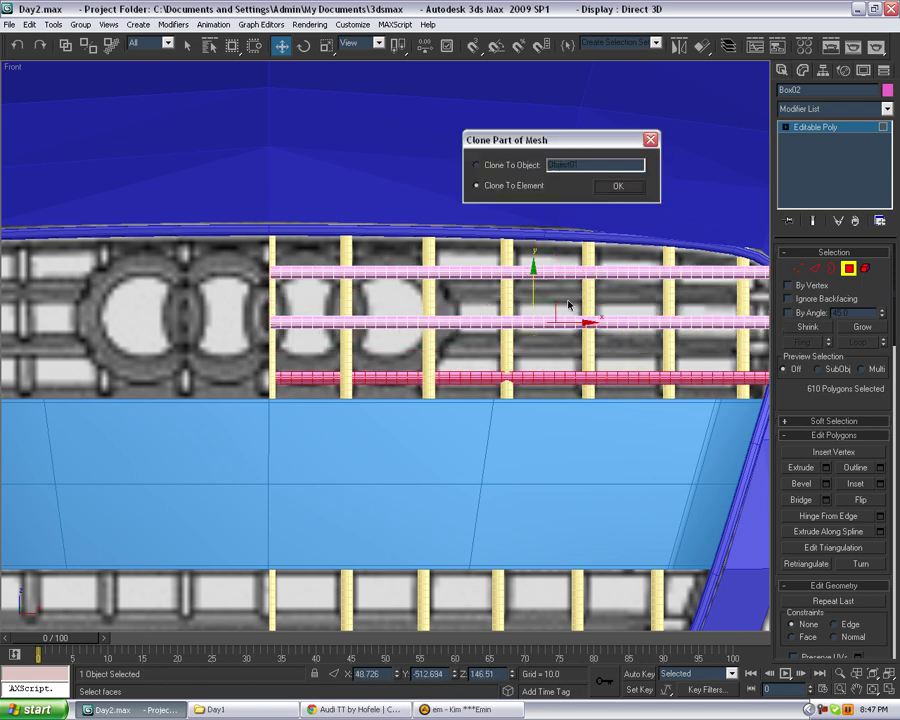
pyautogui.press('Return')
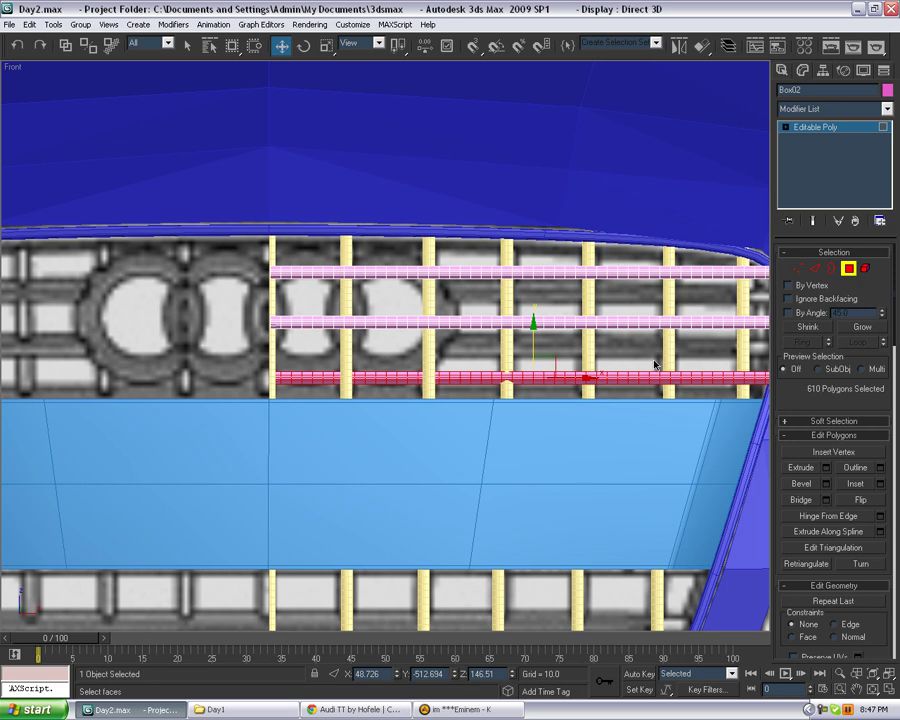
# Select only the top bar's polygons in the perspective view and apply an FFD 4x4x4 modifier to them.
pyautogui.click(687, 350)
pyautogui.moveTo(639, 360); pyautogui.dragTo(526, 355, button='middle')
pyautogui.scroll(-2, 645, 277)
pyautogui.press('p')
pyautogui.click(524, 358)
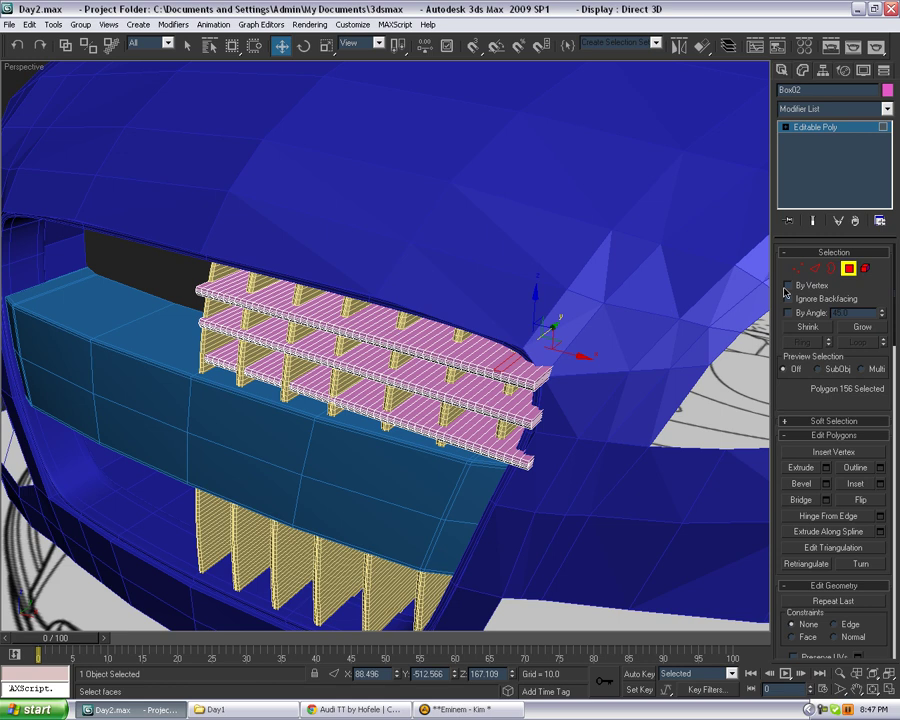
pyautogui.keyDown('alt'); pyautogui.moveTo(229, 175); pyautogui.dragTo(203, 143, button='middle'); pyautogui.keyUp('alt')
pyautogui.moveTo(100, 100); pyautogui.dragTo(643, 307)
pyautogui.keyDown('alt'); pyautogui.moveTo(643, 307); pyautogui.dragTo(620, 335, button='middle'); pyautogui.keyUp('alt')
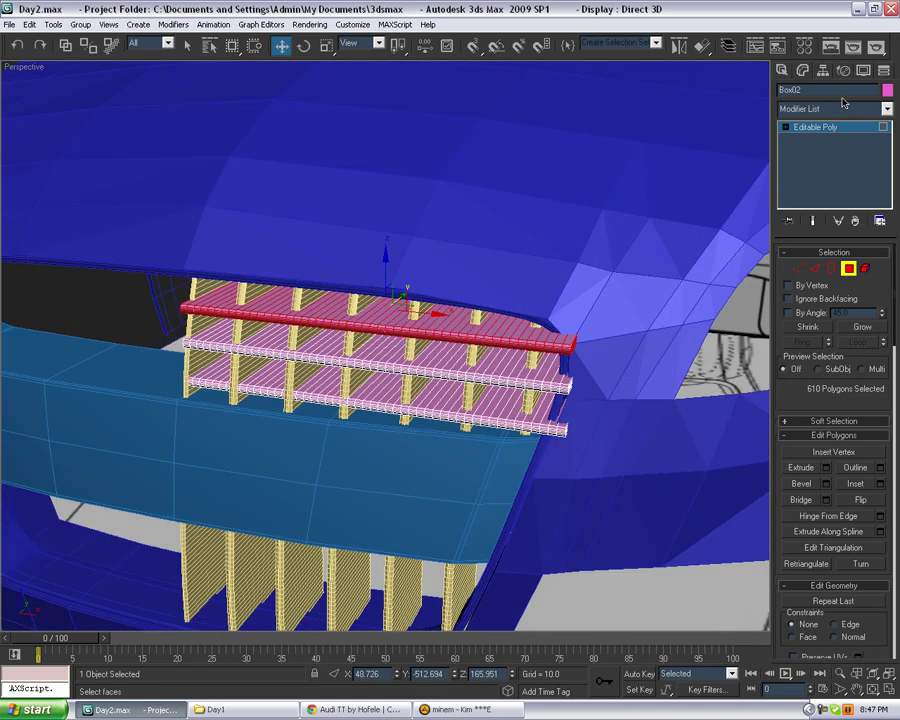
pyautogui.click(886, 108)
pyautogui.scroll(2, 830, 250)
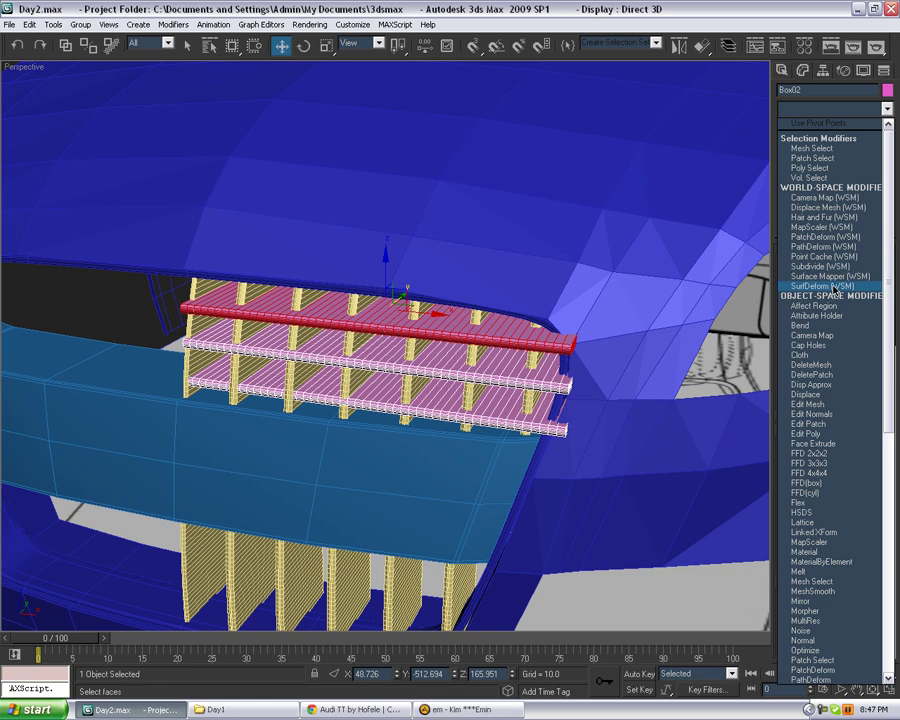
pyautogui.click(809, 473)
# Select the FFD control points at the top bar's outer end and move them back about 8.7 along Y.
pyautogui.click(799, 127)
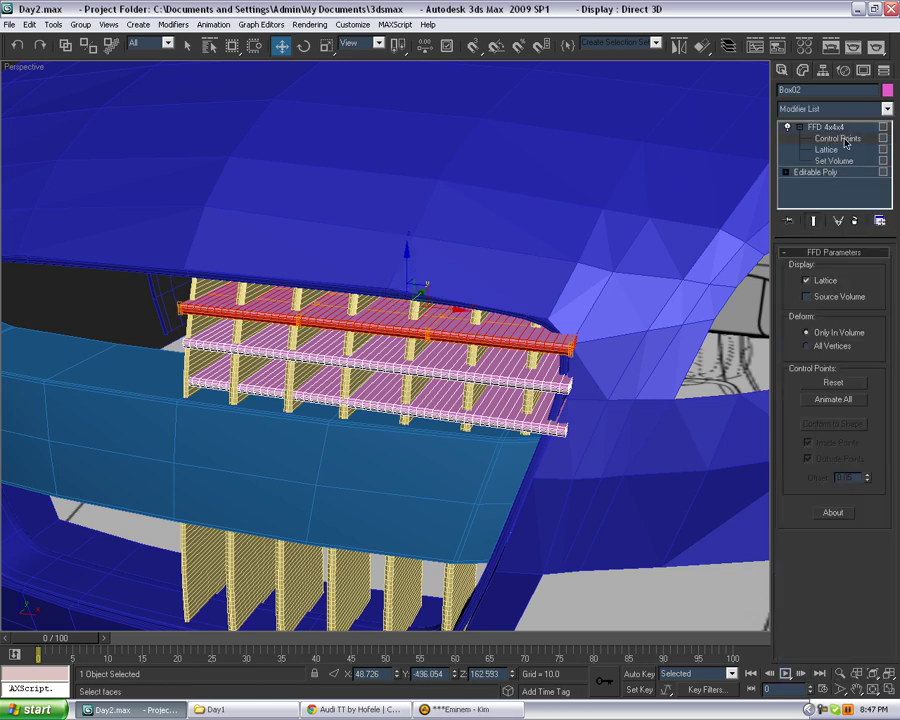
pyautogui.click(837, 138)
pyautogui.keyDown('alt'); pyautogui.moveTo(650, 280); pyautogui.dragTo(681, 225, button='middle'); pyautogui.keyUp('alt')
pyautogui.moveTo(681, 222); pyautogui.dragTo(549, 370)
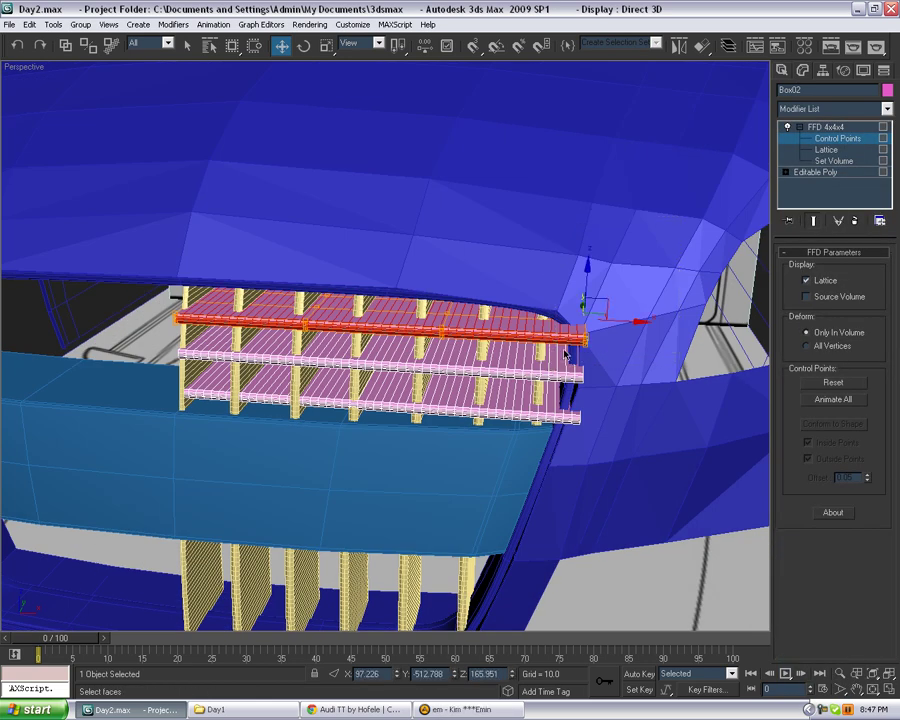
pyautogui.keyDown('alt'); pyautogui.moveTo(639, 311); pyautogui.dragTo(595, 428, button='middle'); pyautogui.keyUp('alt')
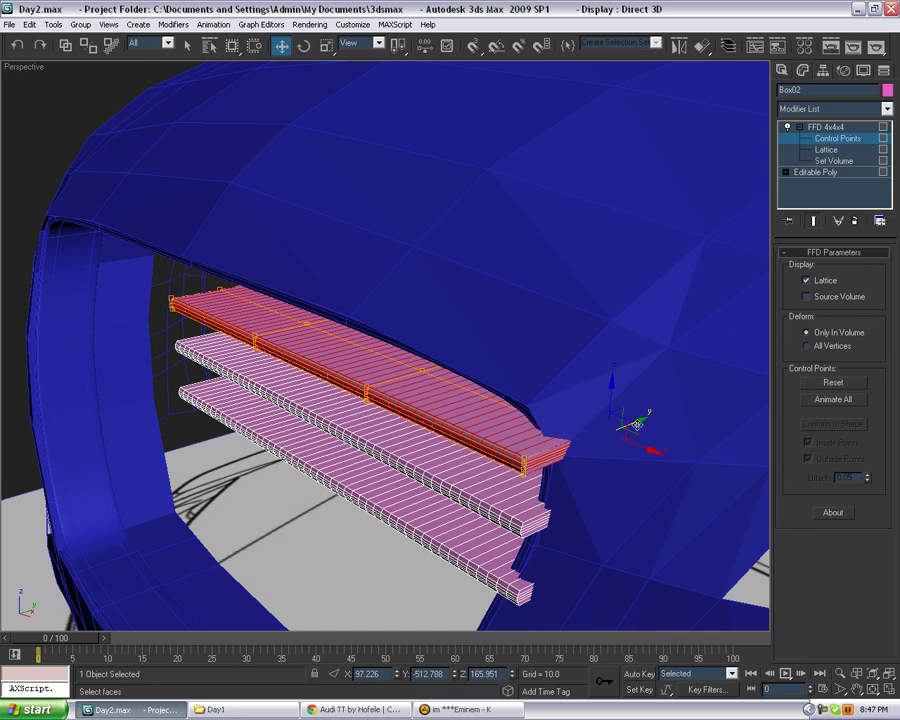
pyautogui.moveTo(637, 424); pyautogui.dragTo(675, 416)
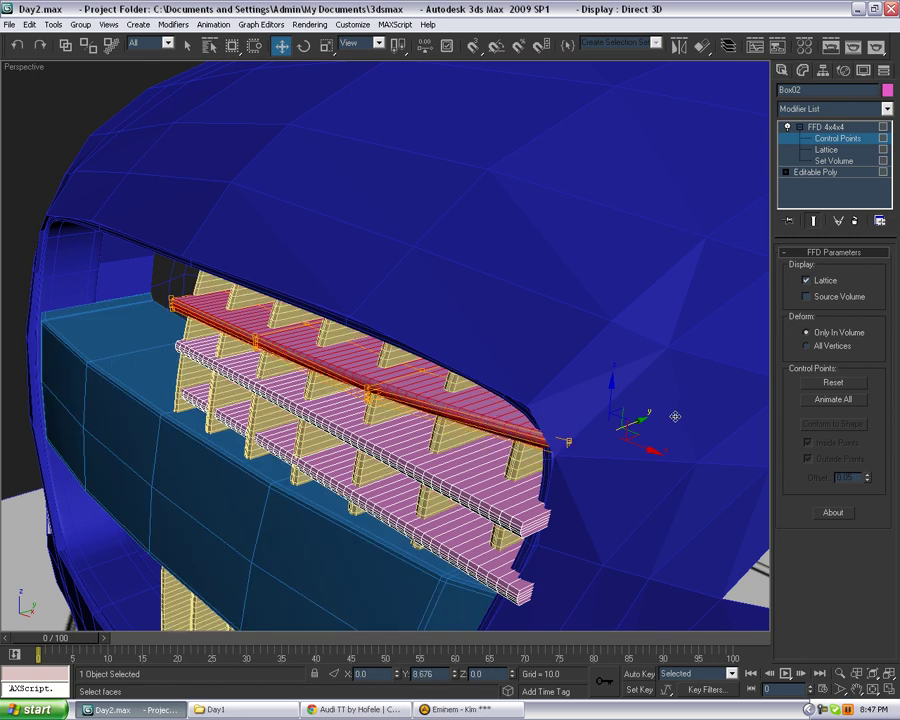
pyautogui.keyDown('alt'); pyautogui.moveTo(574, 422); pyautogui.dragTo(648, 467, button='middle'); pyautogui.keyUp('alt')
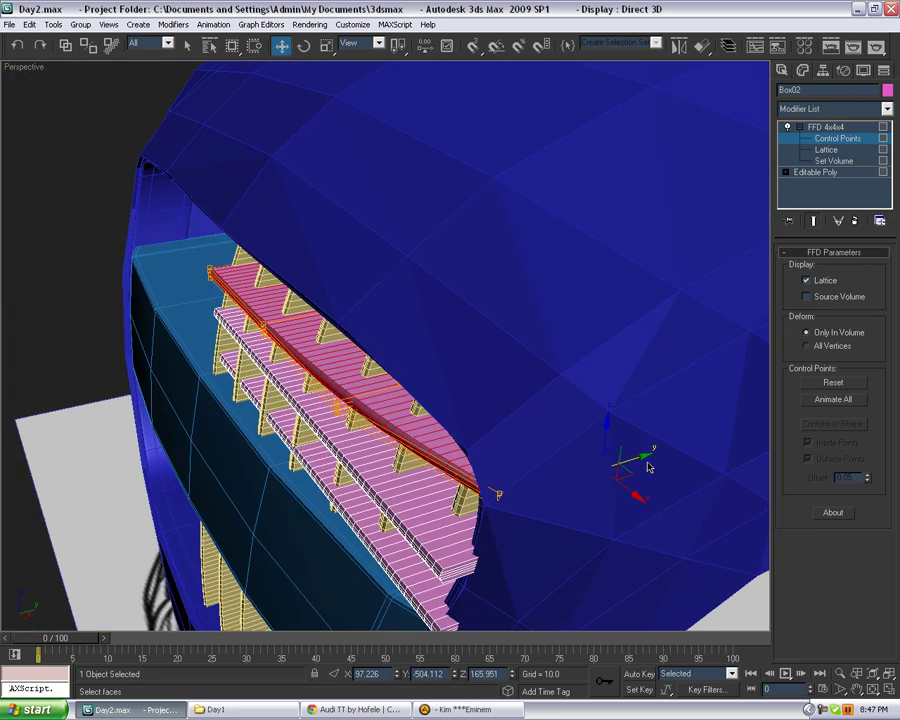
# Move the two columns of FFD control points nearest the car's centre back about 3.6 along Y.
pyautogui.keyDown('alt'); pyautogui.moveTo(524, 448); pyautogui.dragTo(598, 428, button='middle'); pyautogui.keyUp('alt')
pyautogui.moveTo(375, 262)
pyautogui.keyDown('alt'); pyautogui.mouseDown(button='middle')
pyautogui.moveTo(462, 416)
pyautogui.moveTo(405, 415)
pyautogui.moveTo(428, 434)
pyautogui.moveTo(557, 440)
pyautogui.moveTo(590, 432)
pyautogui.moveTo(373, 322)
pyautogui.moveTo(407, 413)
pyautogui.moveTo(454, 446)
pyautogui.moveTo(225, 381)
pyautogui.mouseUp(button='middle'); pyautogui.keyUp('alt')
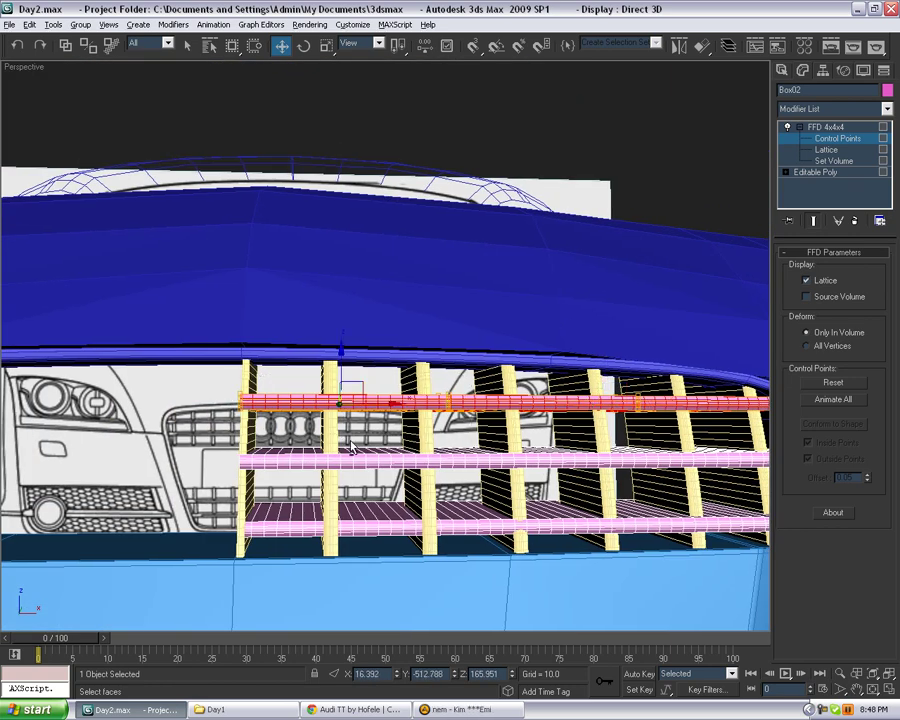
pyautogui.keyDown('alt'); pyautogui.moveTo(452, 441); pyautogui.dragTo(343, 409, button='middle'); pyautogui.keyUp('alt')
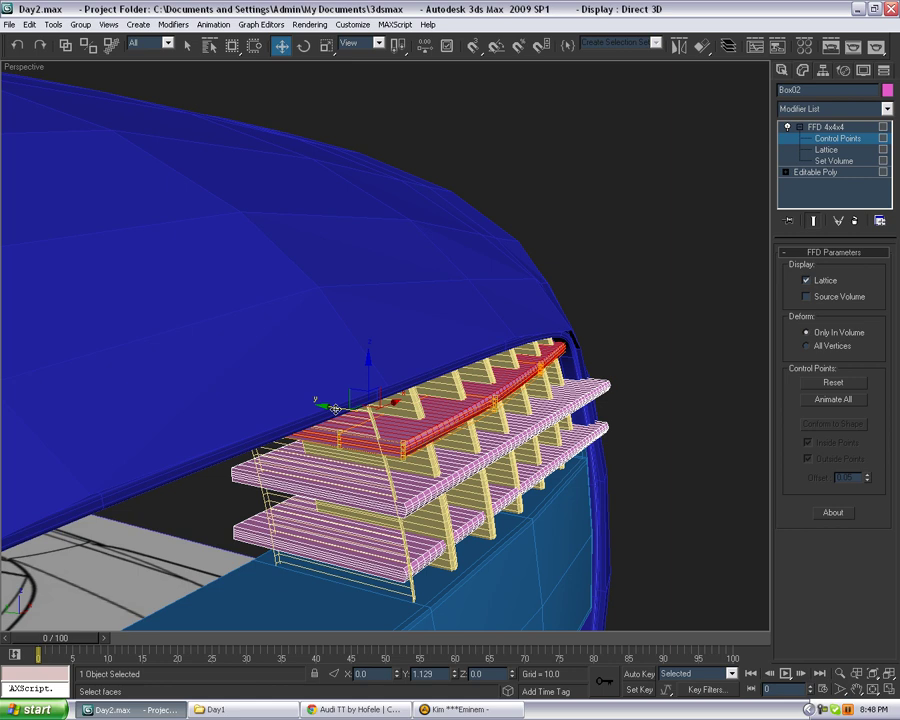
pyautogui.moveTo(343, 409); pyautogui.dragTo(324, 409)
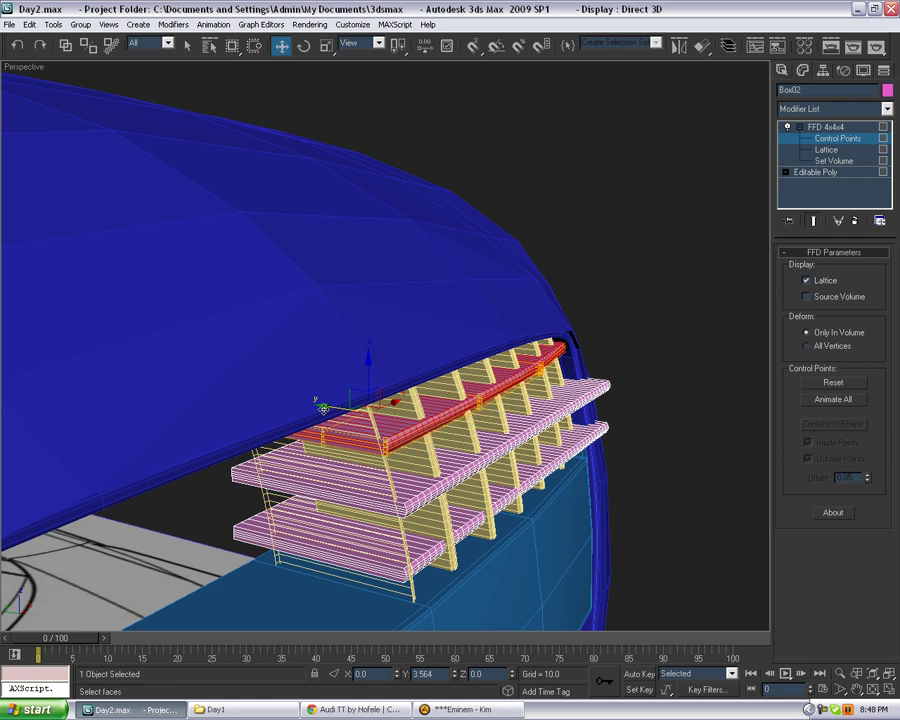
# Examine the curved top bar against the slats and bumper in shaded view without edges.
pyautogui.click(781, 71)
pyautogui.click(661, 222)
pyautogui.press('F4')
pyautogui.keyDown('alt'); pyautogui.moveTo(660, 253); pyautogui.dragTo(645, 356, button='middle'); pyautogui.keyUp('alt')
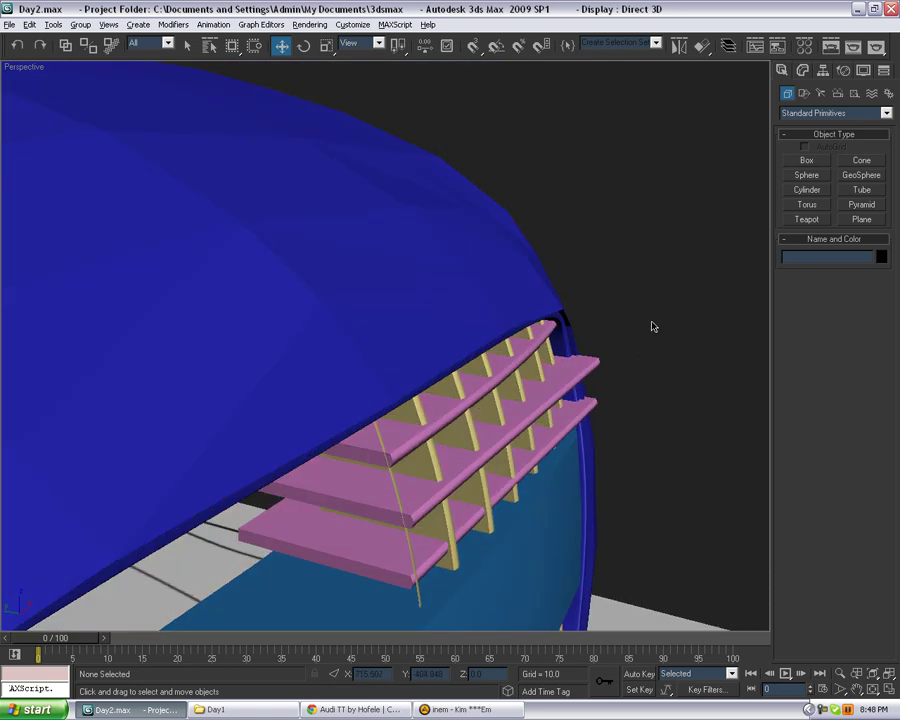
pyautogui.keyDown('alt'); pyautogui.moveTo(652, 326); pyautogui.dragTo(628, 346, button='middle'); pyautogui.keyUp('alt')
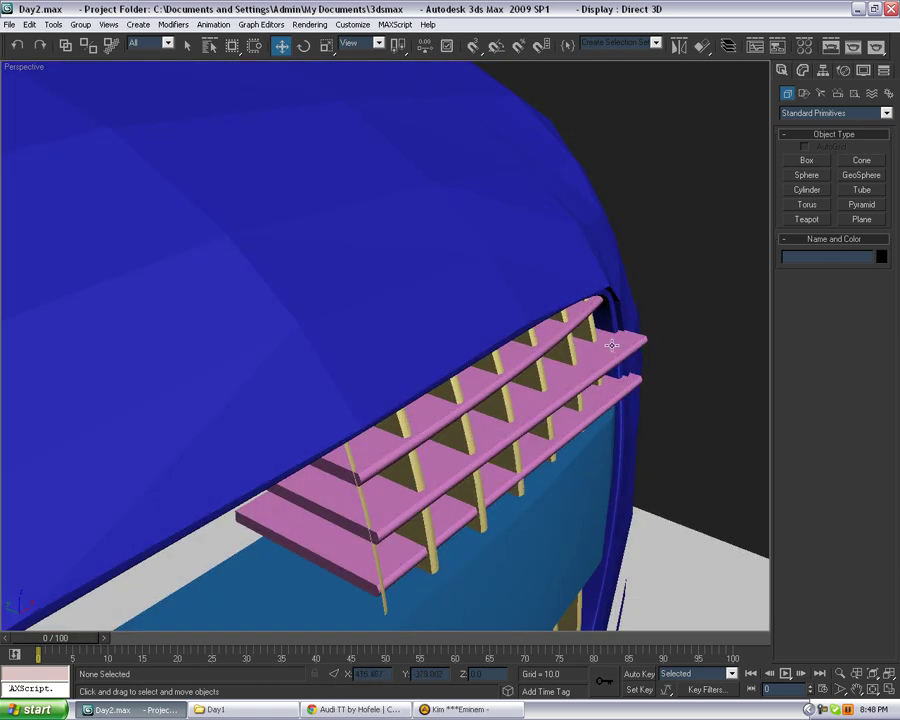
pyautogui.click(618, 344)
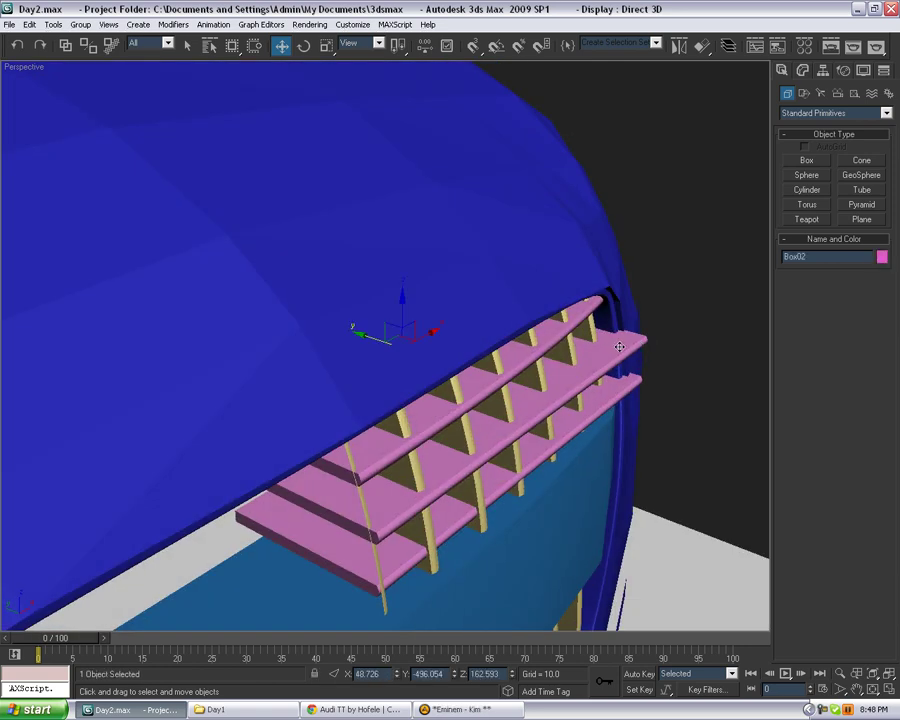
pyautogui.press('Delete')
pyautogui.hotkey('ctrl', 'z')
# Convert the bars object to an Editable Poly to collapse the FFD deformation.
pyautogui.click(802, 70)
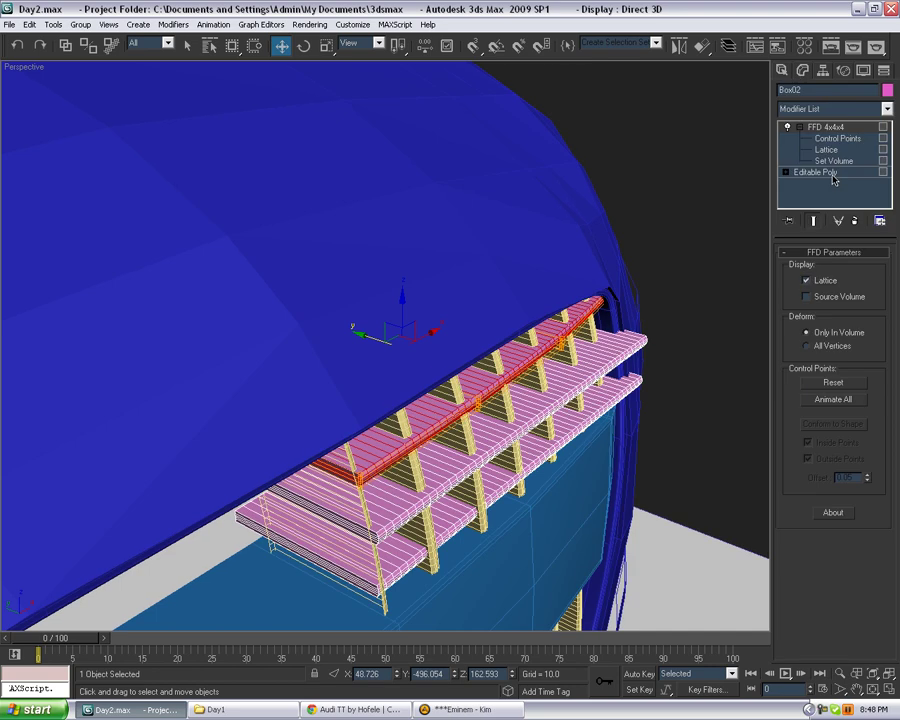
pyautogui.rightClick(555, 332)
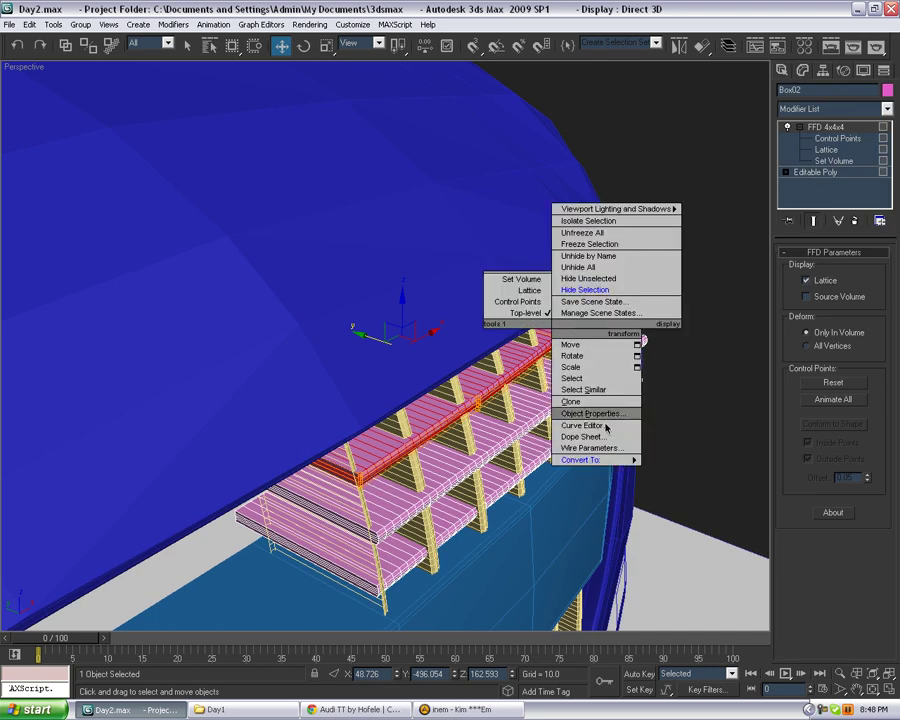
pyautogui.moveTo(595, 458)
pyautogui.click(692, 470)
# Delete the two straight lower bar elements, keeping only the curved top bar.
pyautogui.click(865, 268)
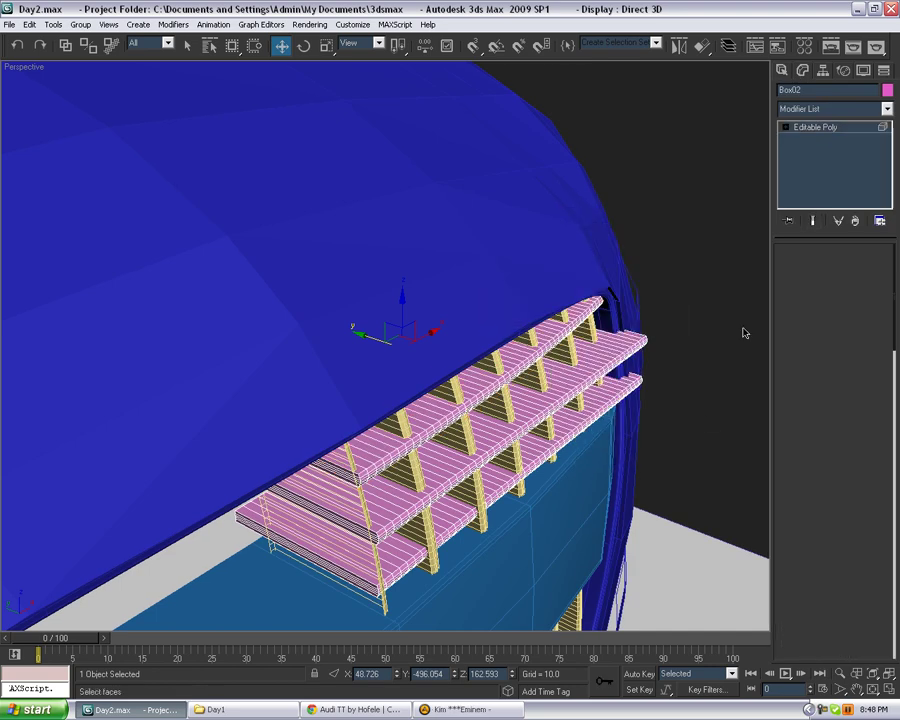
pyautogui.click(613, 403)
pyautogui.press('Delete')
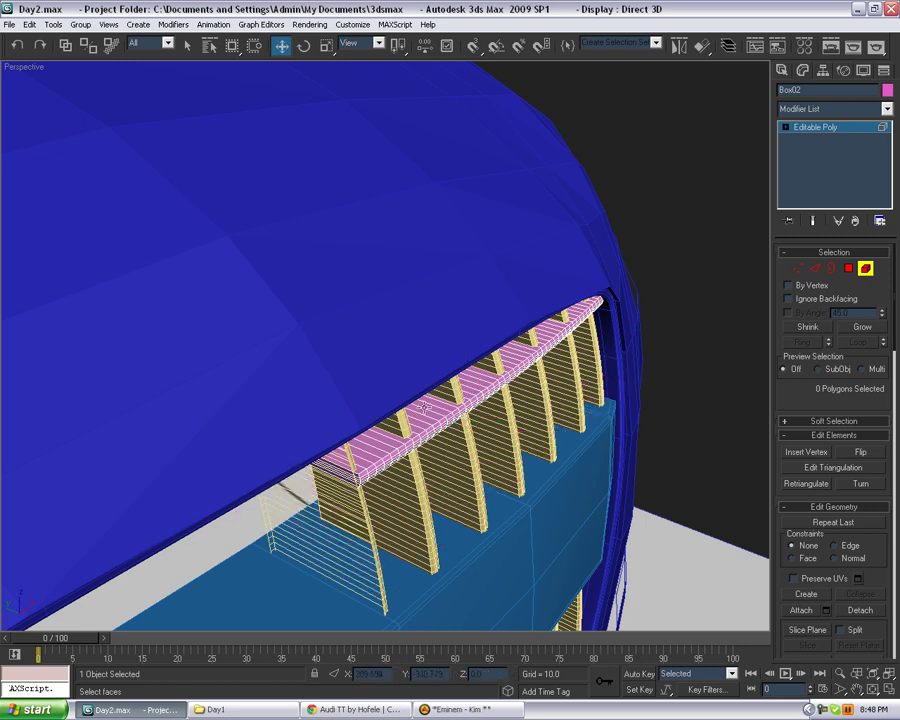
# Delete the polygons that cap the curved bar's end nearest the car's centre, leaving that end open.
pyautogui.scroll(8, 478, 404)
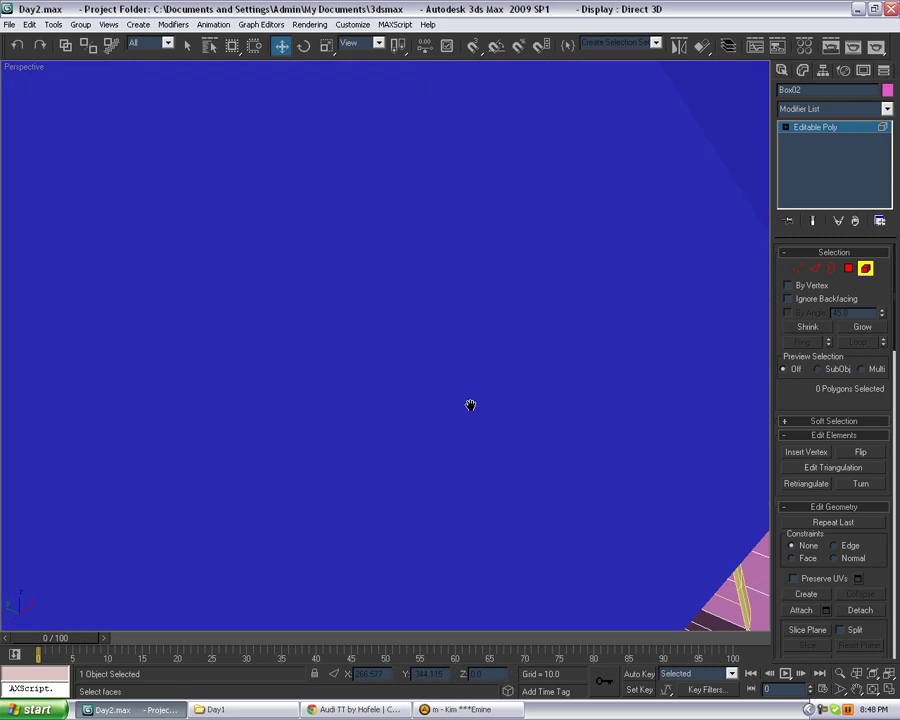
pyautogui.moveTo(470, 404); pyautogui.dragTo(344, 212, button='middle')
pyautogui.click(577, 362)
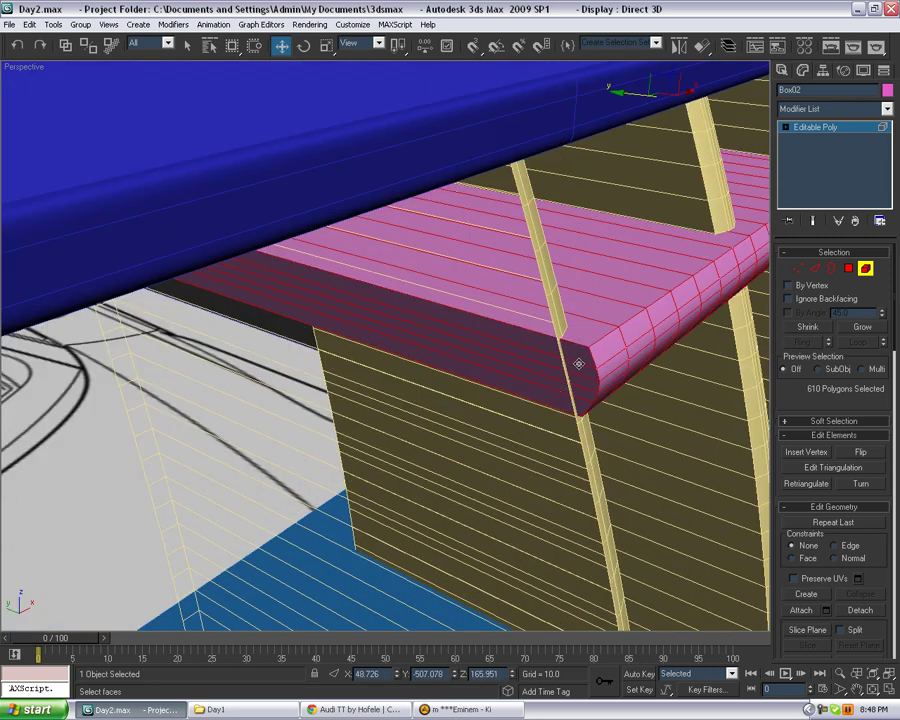
pyautogui.click(848, 268)
pyautogui.click(576, 366)
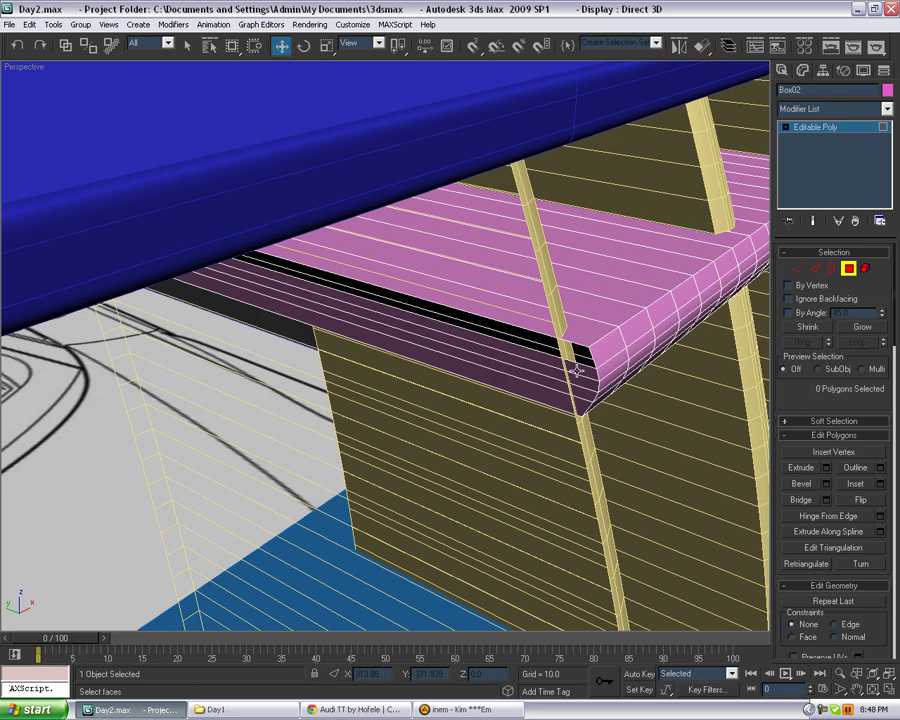
pyautogui.press('Delete')
pyautogui.click(582, 403)
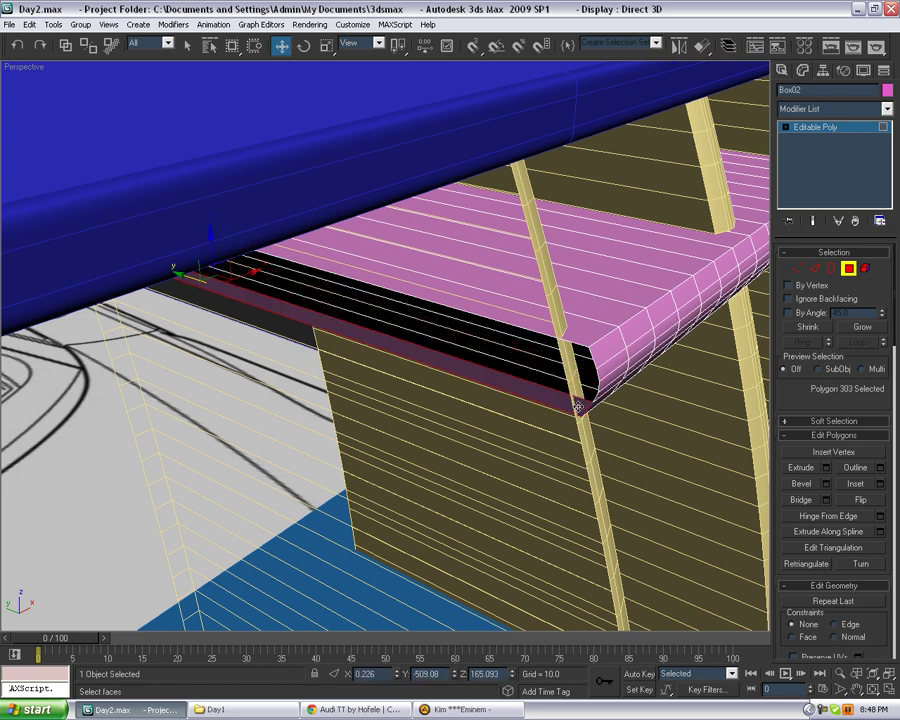
pyautogui.press('Delete')
# Try mirroring the bar with a Symmetry modifier on the X axis, and remove the modifier.
pyautogui.keyDown('alt'); pyautogui.moveTo(639, 410); pyautogui.dragTo(585, 400, button='middle'); pyautogui.keyUp('alt')
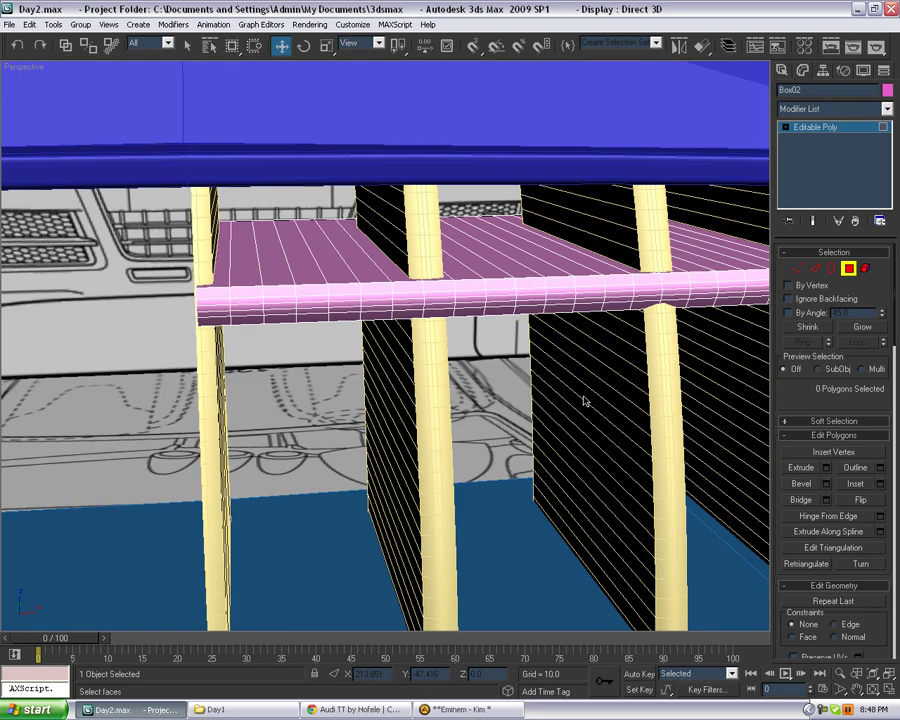
pyautogui.scroll(-2, 586, 390)
pyautogui.moveTo(520, 261); pyautogui.dragTo(322, 251, button='middle')
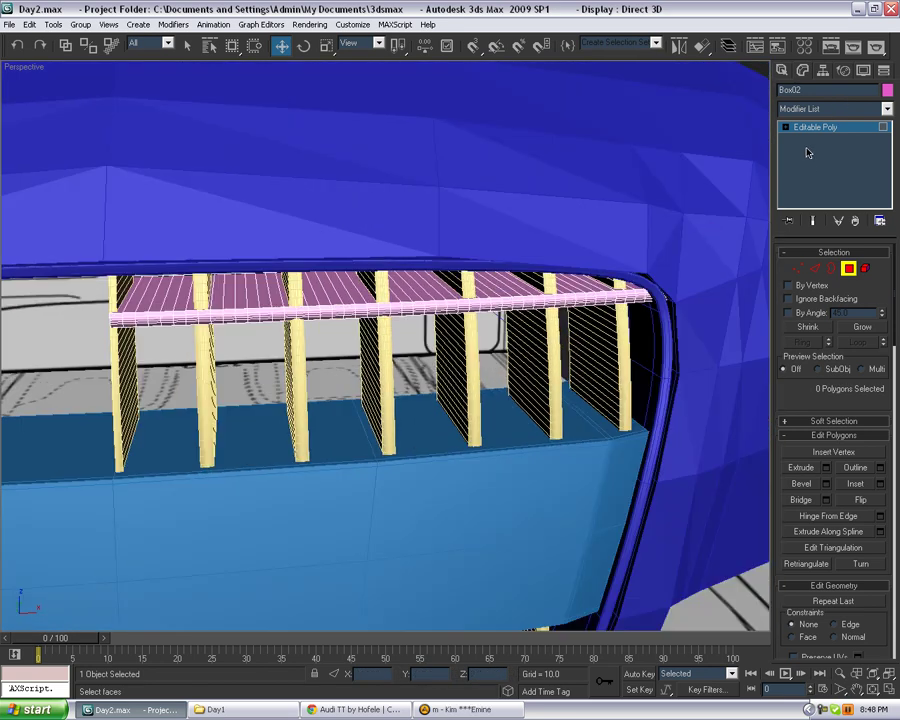
pyautogui.rightClick(809, 133)
pyautogui.click(821, 144)
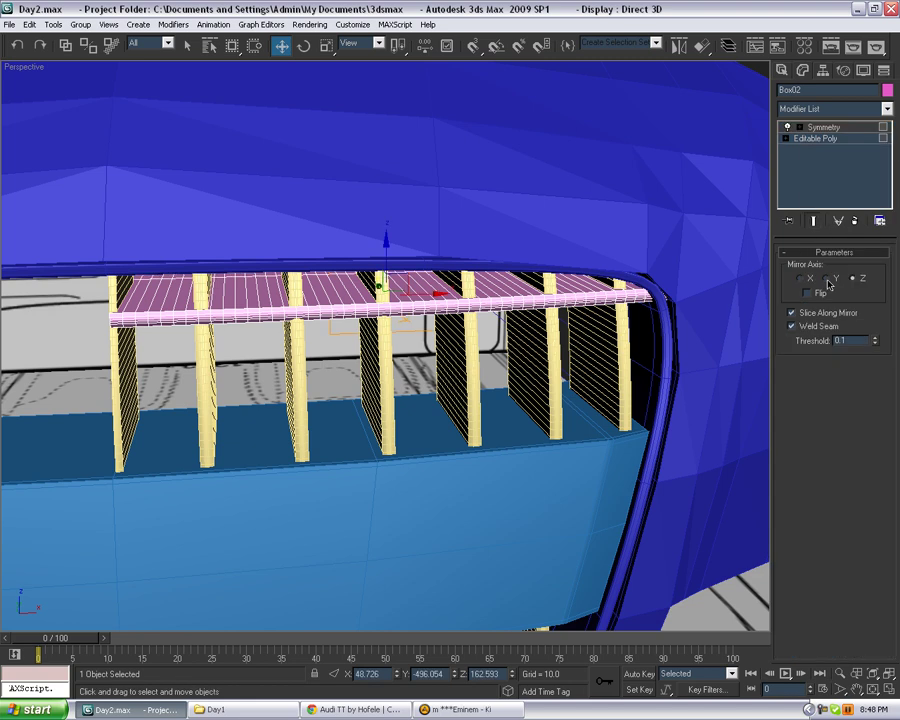
pyautogui.click(827, 279)
pyautogui.click(801, 278)
pyautogui.hotkey('shift', 'z')
pyautogui.hotkey('shift', 'z')
pyautogui.hotkey('shift', 'z')
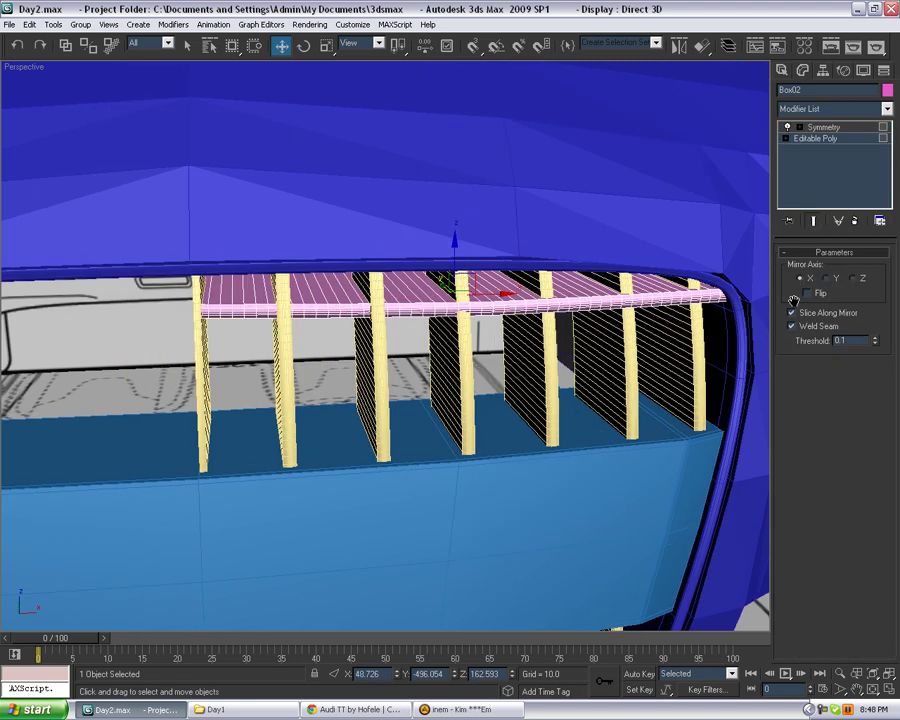
pyautogui.rightClick(806, 127)
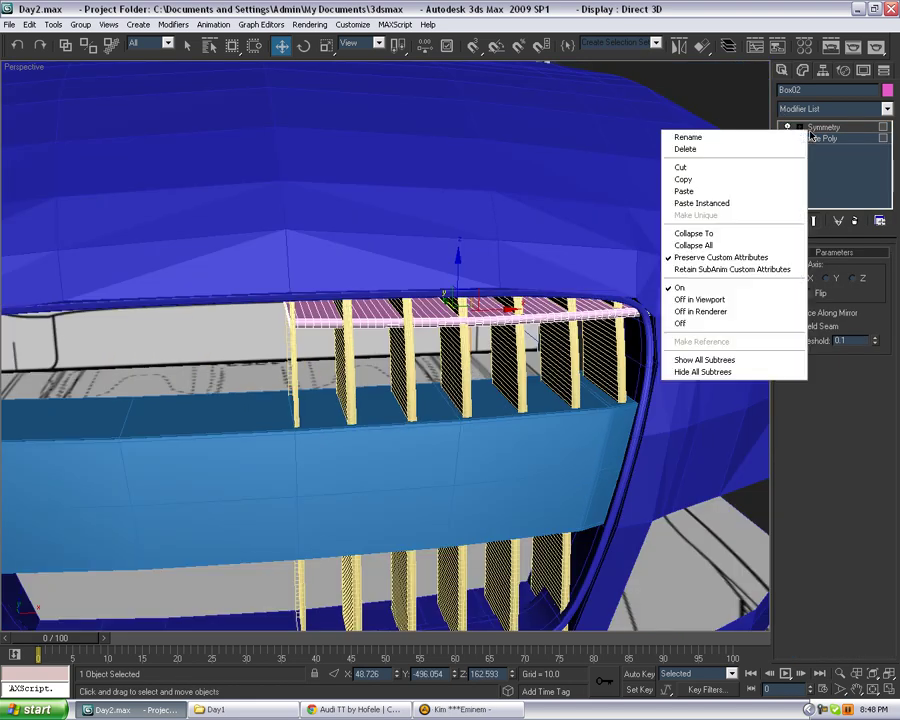
pyautogui.click(778, 148)
# Clone the curved bar as an element about 9.3 lower along Z to form the second bar.
pyautogui.keyDown('alt'); pyautogui.moveTo(640, 230); pyautogui.dragTo(600, 270, button='middle'); pyautogui.keyUp('alt')
pyautogui.click(865, 268)
pyautogui.click(493, 313)
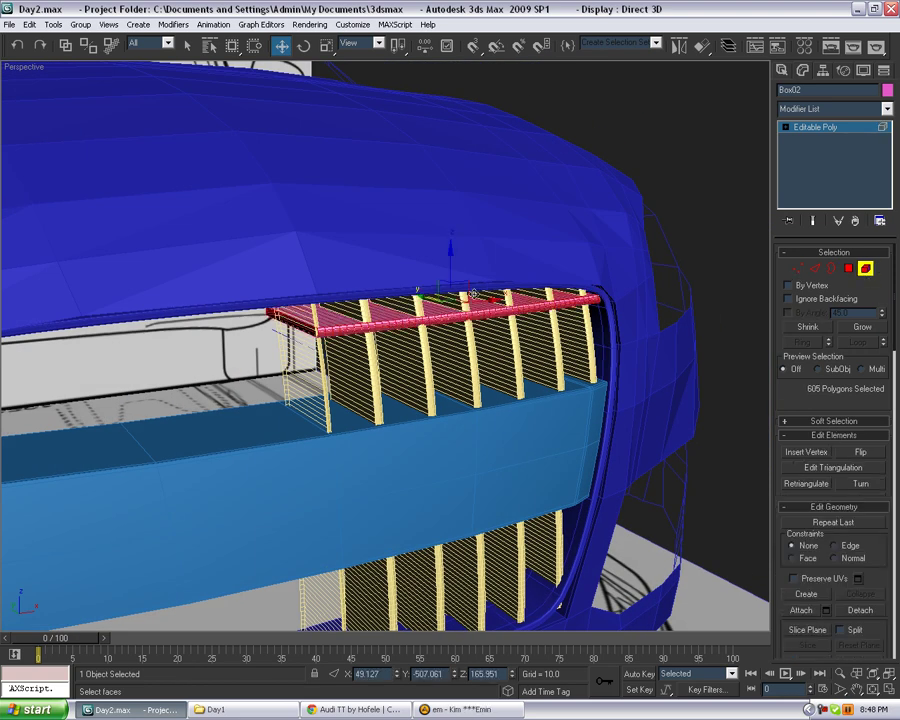
pyautogui.keyDown('shift'); pyautogui.moveTo(450, 260); pyautogui.dragTo(452, 293); pyautogui.keyUp('shift')
pyautogui.click(625, 187)
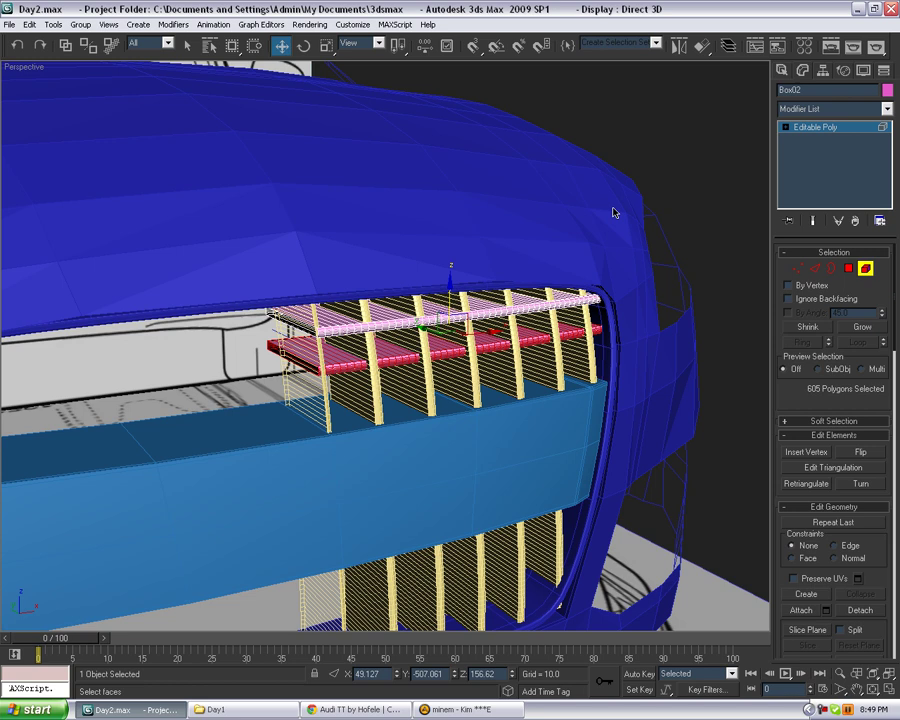
# Move the second bar forward about 3.1 along Y so its rounded edge sits in front of the slats.
pyautogui.moveTo(604, 216)
pyautogui.keyDown('alt'); pyautogui.mouseDown(button='middle')
pyautogui.moveTo(520, 285)
pyautogui.moveTo(476, 301)
pyautogui.mouseUp(button='middle'); pyautogui.keyUp('alt')
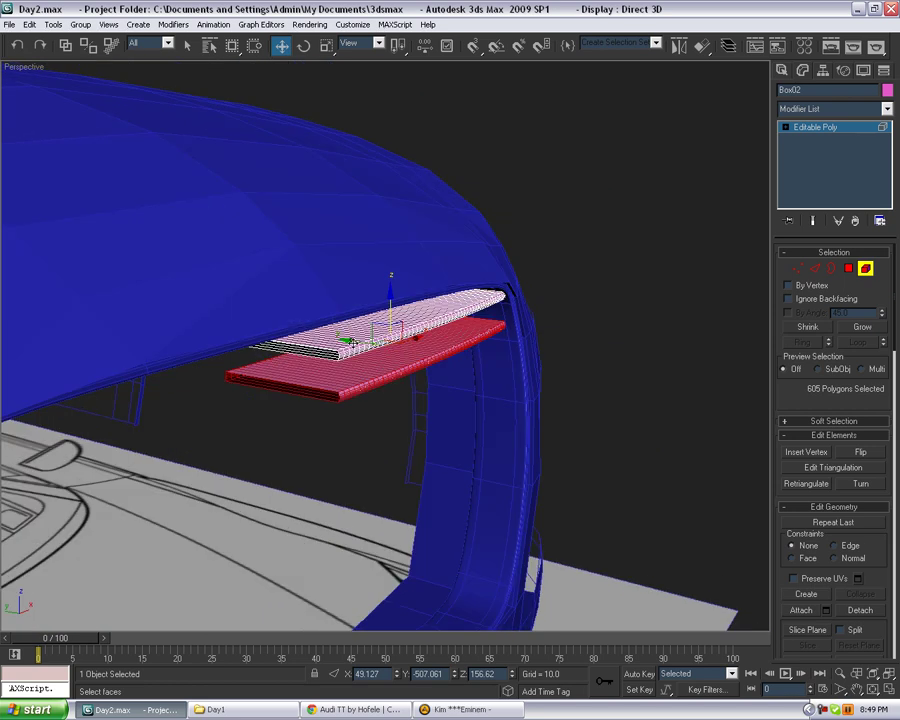
pyautogui.moveTo(349, 340); pyautogui.dragTo(358, 343)
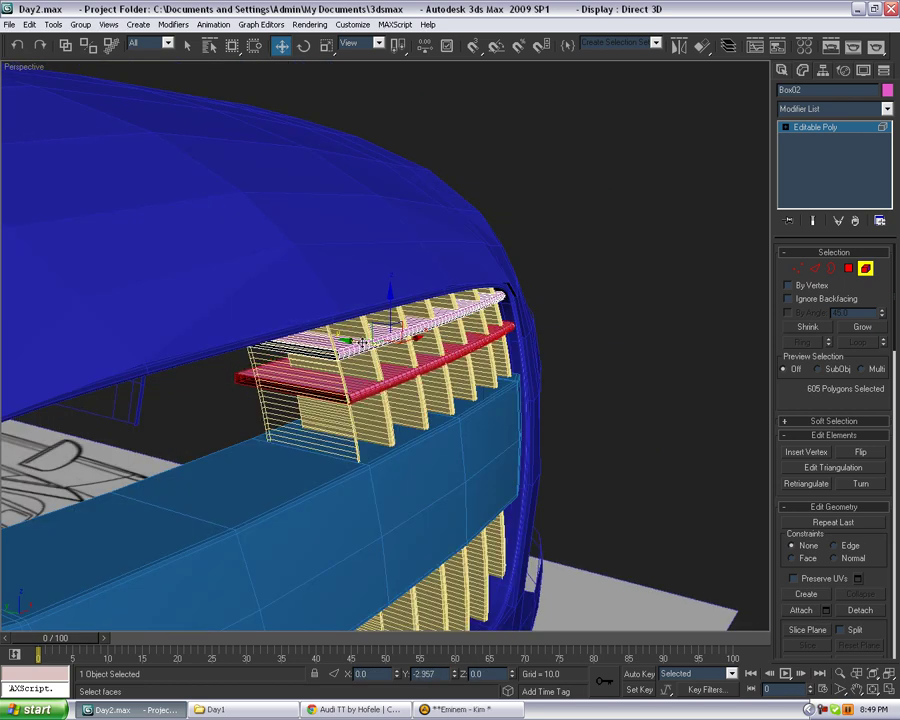
pyautogui.keyDown('alt'); pyautogui.moveTo(366, 340); pyautogui.dragTo(445, 350, button='middle'); pyautogui.keyUp('alt')
pyautogui.moveTo(396, 300); pyautogui.dragTo(452, 375)
pyautogui.hotkey('ctrl', 'z')
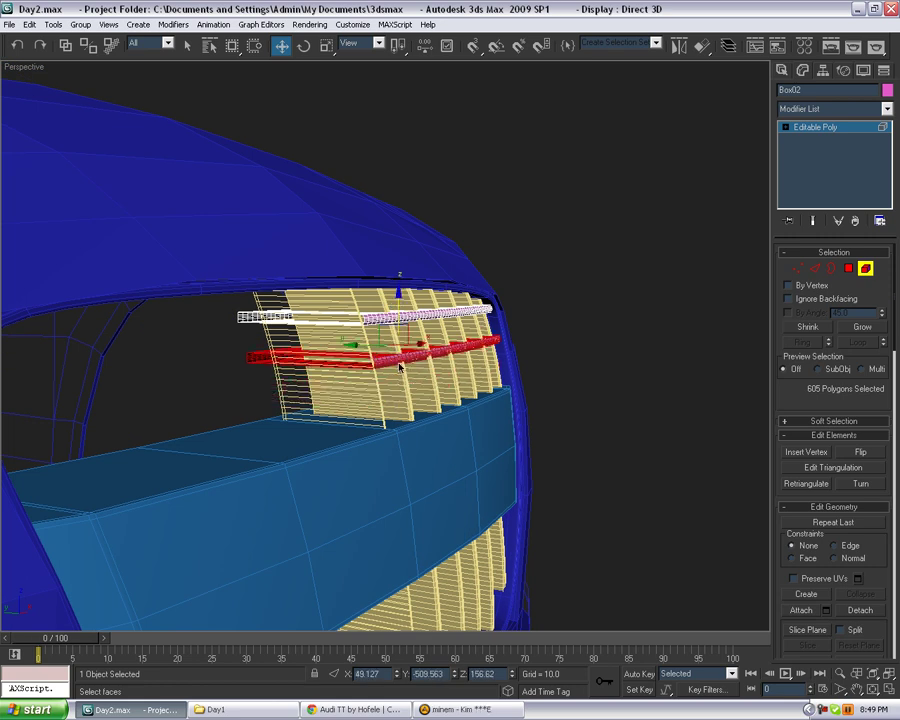
pyautogui.keyDown('alt'); pyautogui.moveTo(400, 368); pyautogui.dragTo(428, 398, button='middle'); pyautogui.keyUp('alt')
pyautogui.scroll(3, 428, 398)
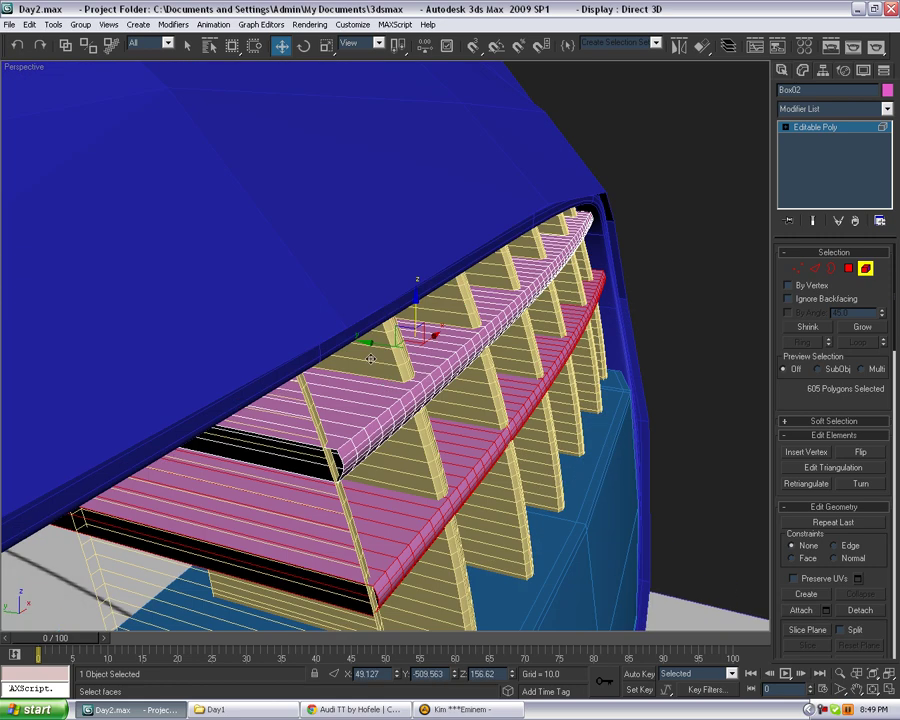
pyautogui.moveTo(369, 343); pyautogui.dragTo(374, 343)
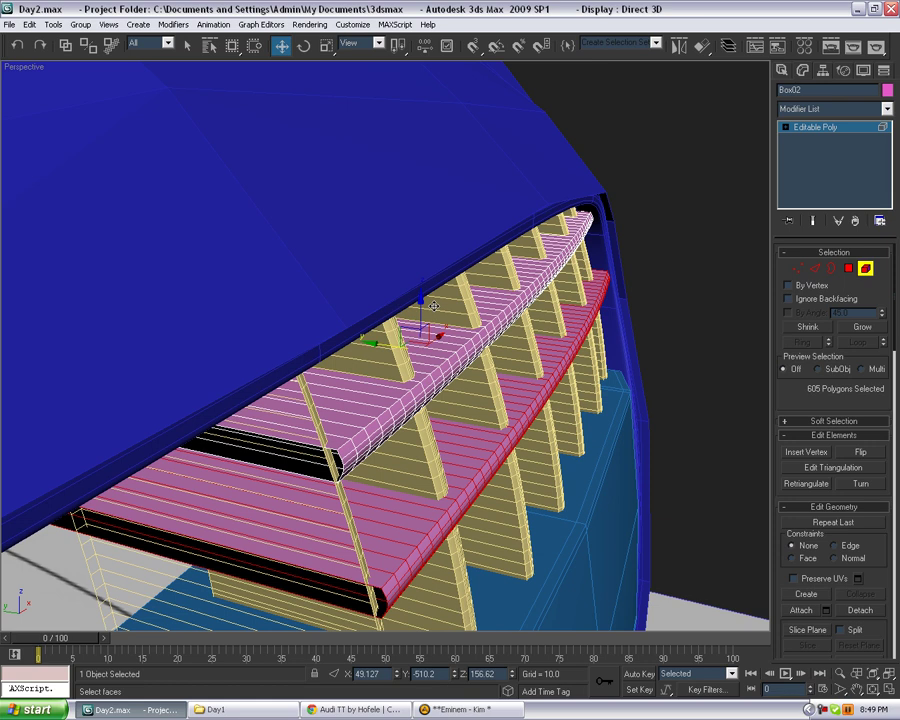
# Clone the second bar as an element about 10.2 lower along Z, and move the copy forward about 2.5 along Y.
pyautogui.keyDown('shift'); pyautogui.moveTo(433, 306); pyautogui.dragTo(543, 323); pyautogui.keyUp('shift')
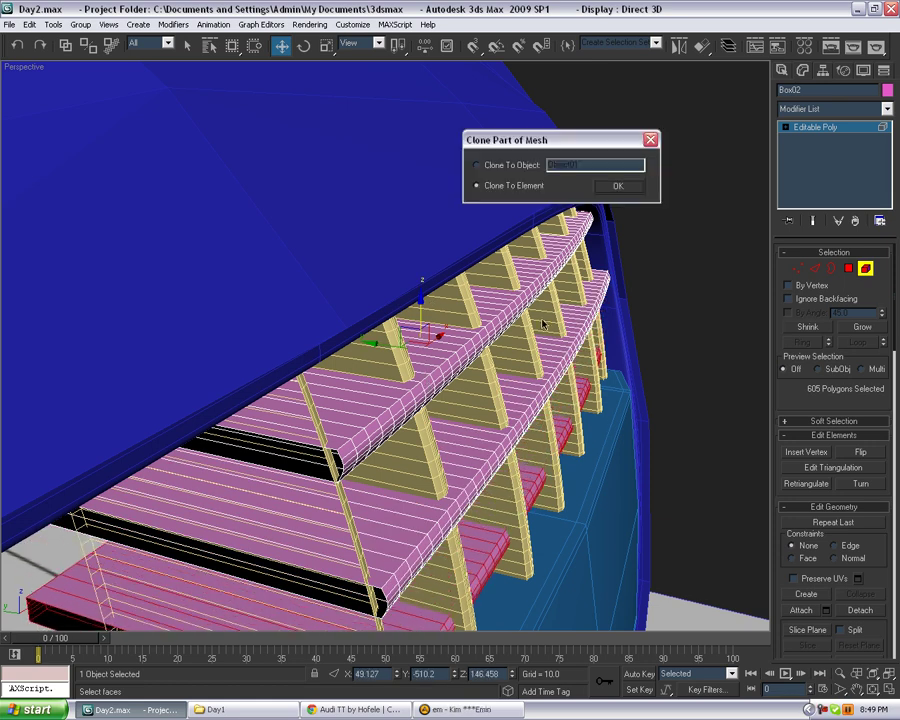
pyautogui.click(612, 190)
pyautogui.keyDown('alt'); pyautogui.moveTo(606, 302); pyautogui.dragTo(610, 206, button='middle'); pyautogui.keyUp('alt')
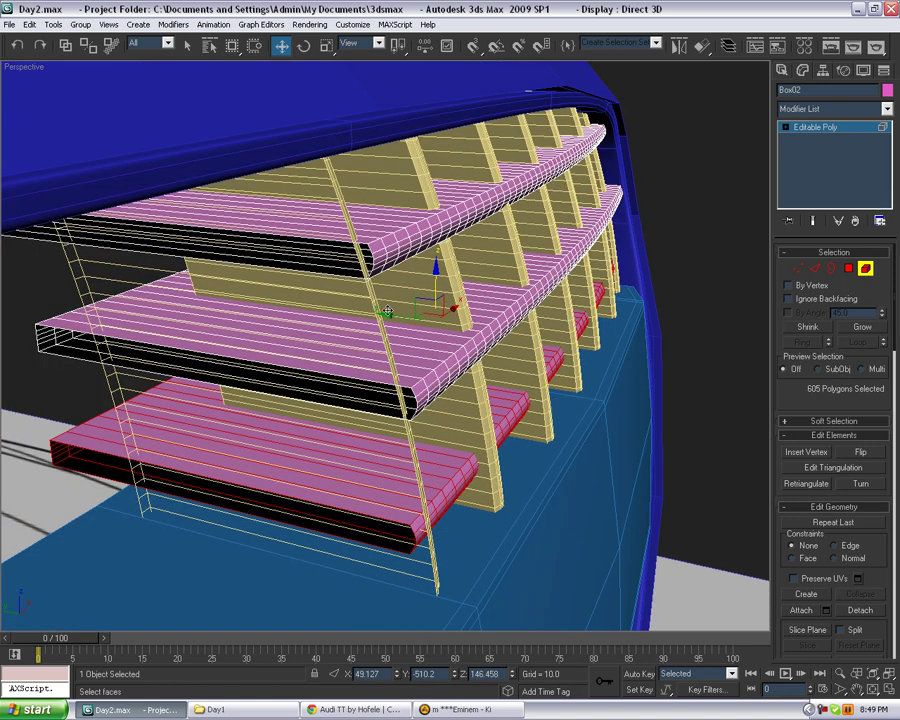
pyautogui.moveTo(395, 317); pyautogui.dragTo(416, 320)
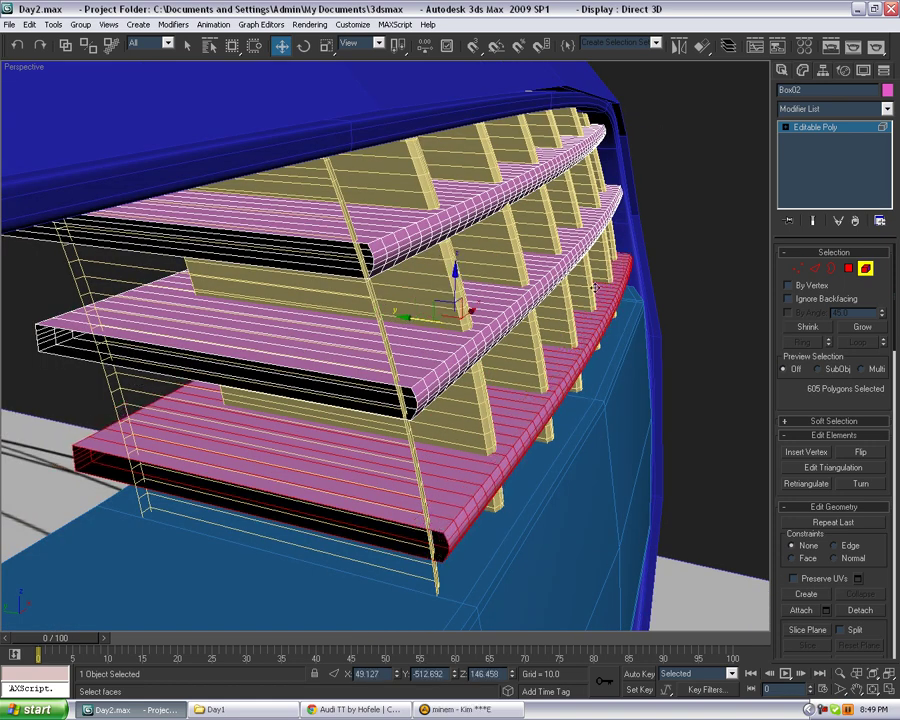
pyautogui.click(696, 271)
# Examine how the three bars fit the slats and grille frame from several angles in shaded view without edges.
pyautogui.keyDown('alt'); pyautogui.moveTo(696, 271); pyautogui.dragTo(582, 291, button='middle'); pyautogui.keyUp('alt')
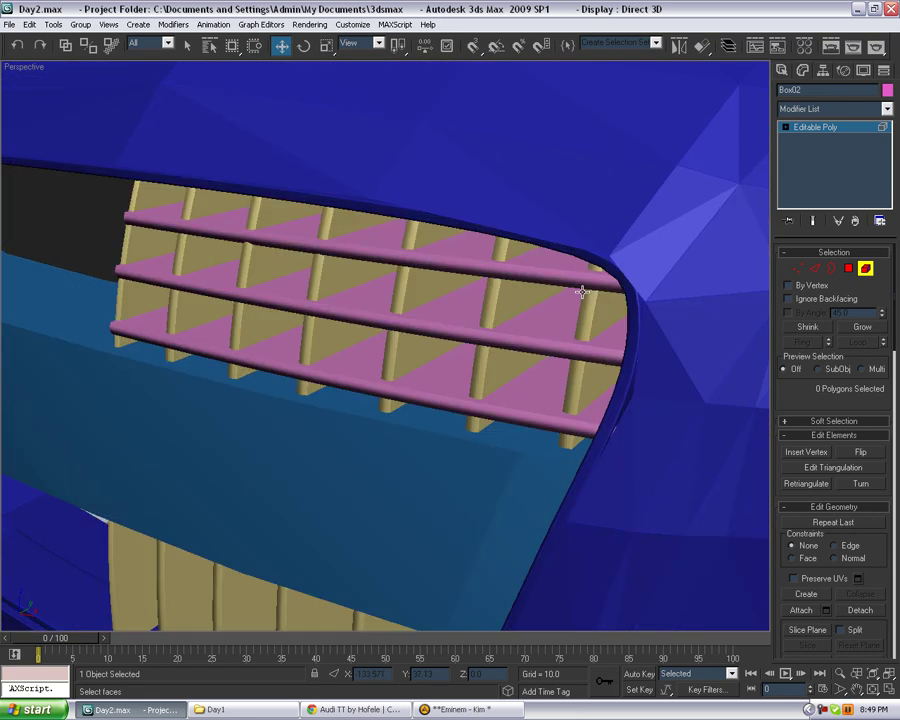
pyautogui.keyDown('alt'); pyautogui.moveTo(487, 323); pyautogui.dragTo(595, 308, button='middle'); pyautogui.keyUp('alt')
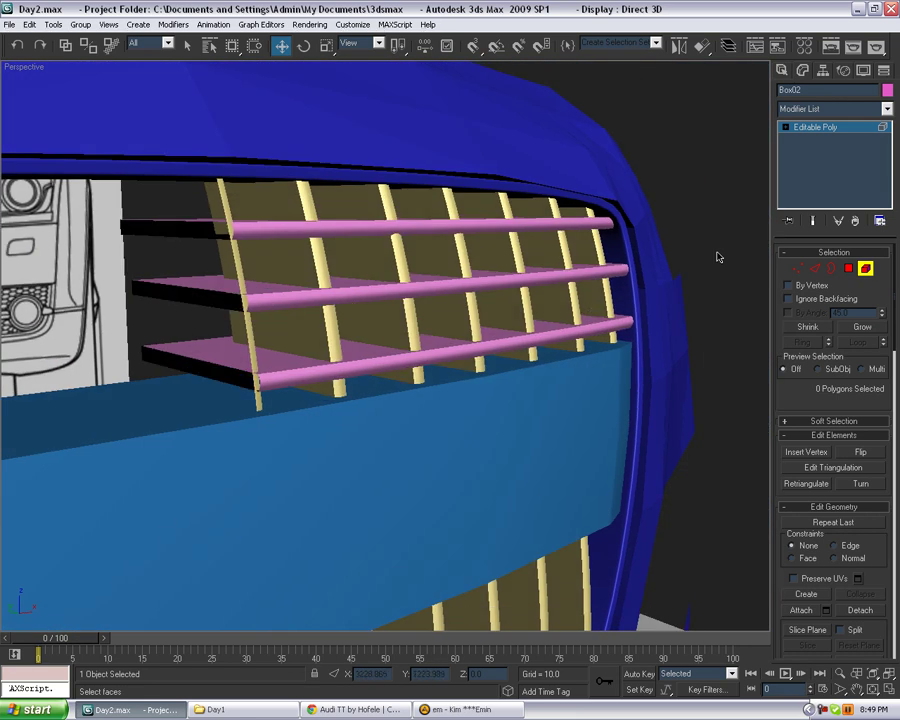
pyautogui.moveTo(717, 257); pyautogui.dragTo(557, 335, button='middle')
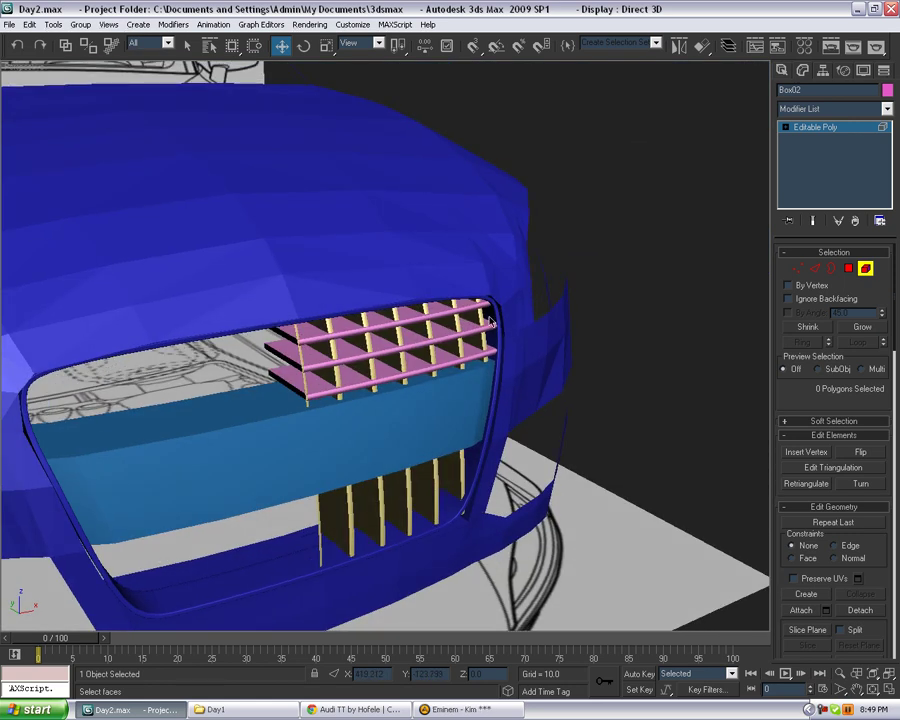
pyautogui.moveTo(473, 371)
pyautogui.keyDown('alt'); pyautogui.mouseDown(button='middle')
pyautogui.moveTo(524, 394)
pyautogui.moveTo(522, 442)
pyautogui.moveTo(555, 380)
pyautogui.moveTo(470, 385)
pyautogui.mouseUp(button='middle'); pyautogui.keyUp('alt')
pyautogui.scroll(2, 532, 389)
pyautogui.scroll(2, 572, 374)
pyautogui.moveTo(572, 374); pyautogui.dragTo(459, 402, button='middle')
pyautogui.scroll(3, 466, 396)
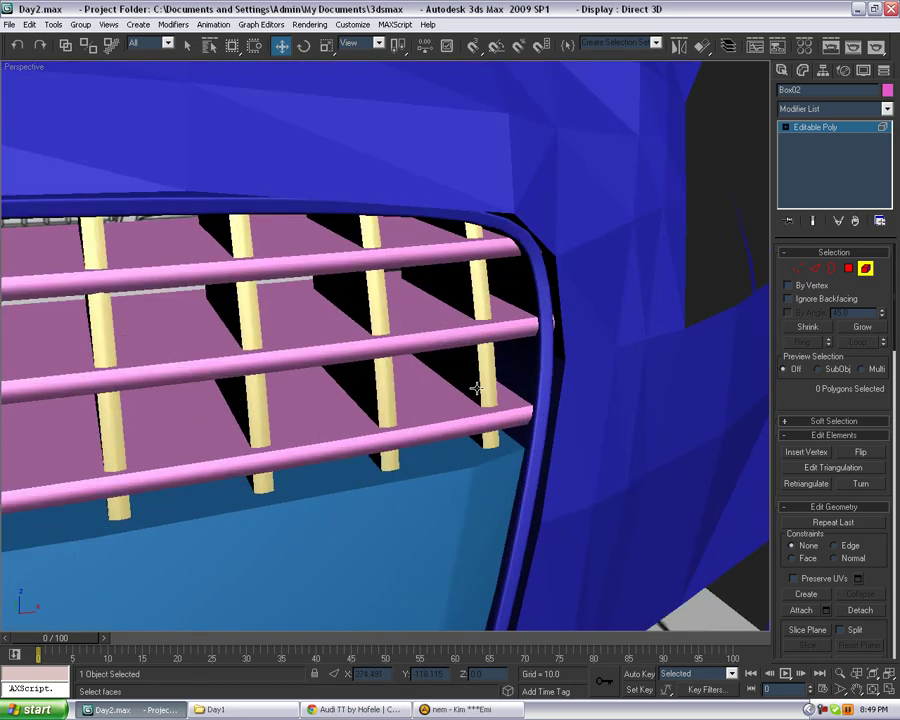
pyautogui.press('F4')
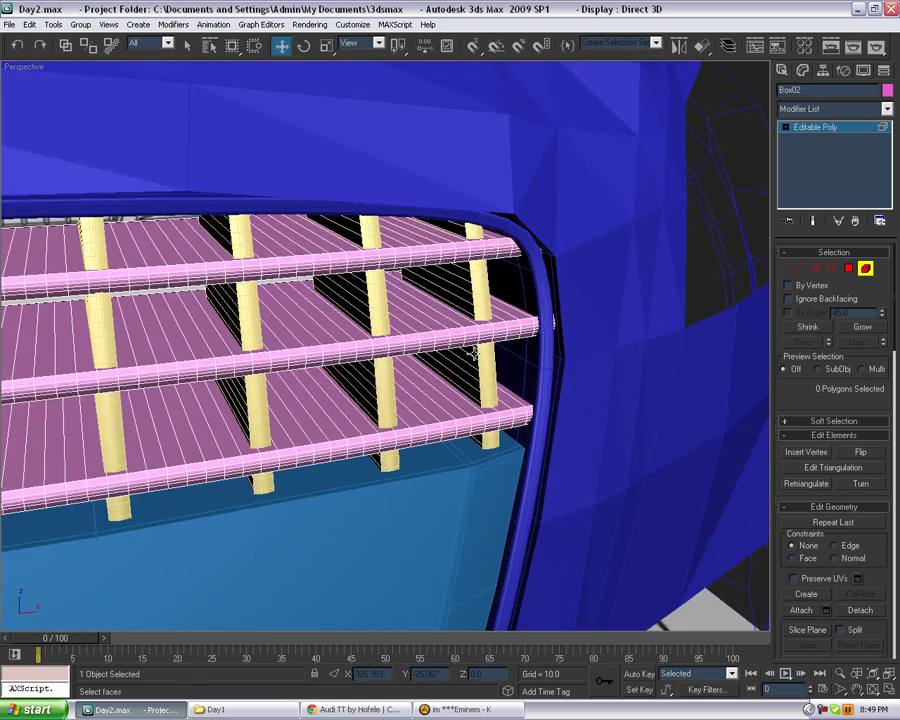
# Apply an FFD 4x4x4 modifier to only the middle bar element and activate its control points.
pyautogui.keyDown('alt'); pyautogui.moveTo(503, 360); pyautogui.dragTo(612, 318, button='middle'); pyautogui.keyUp('alt')
pyautogui.click(612, 318)
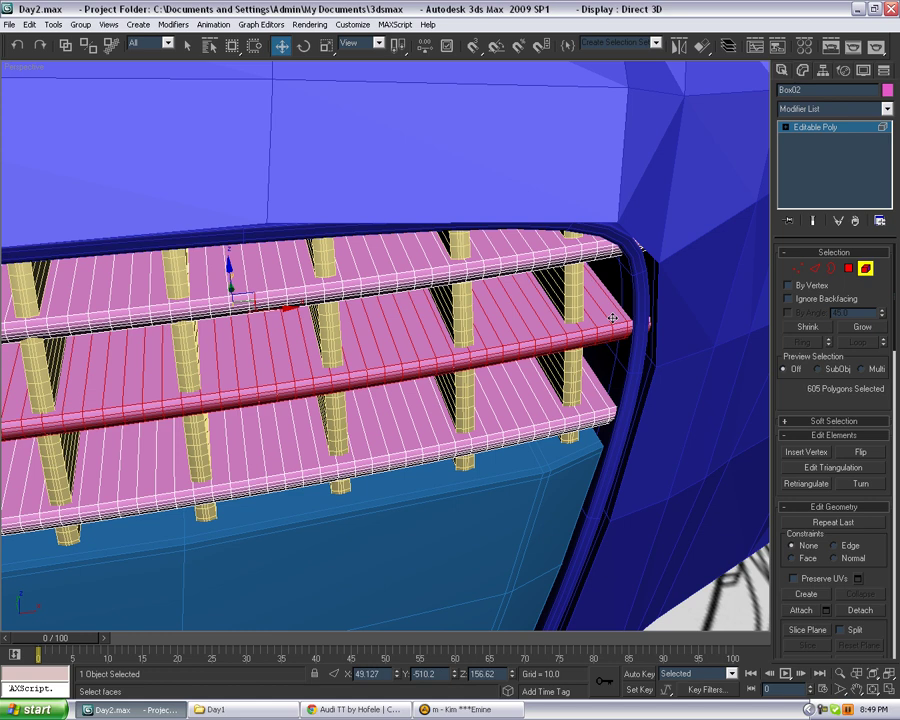
pyautogui.click(801, 128)
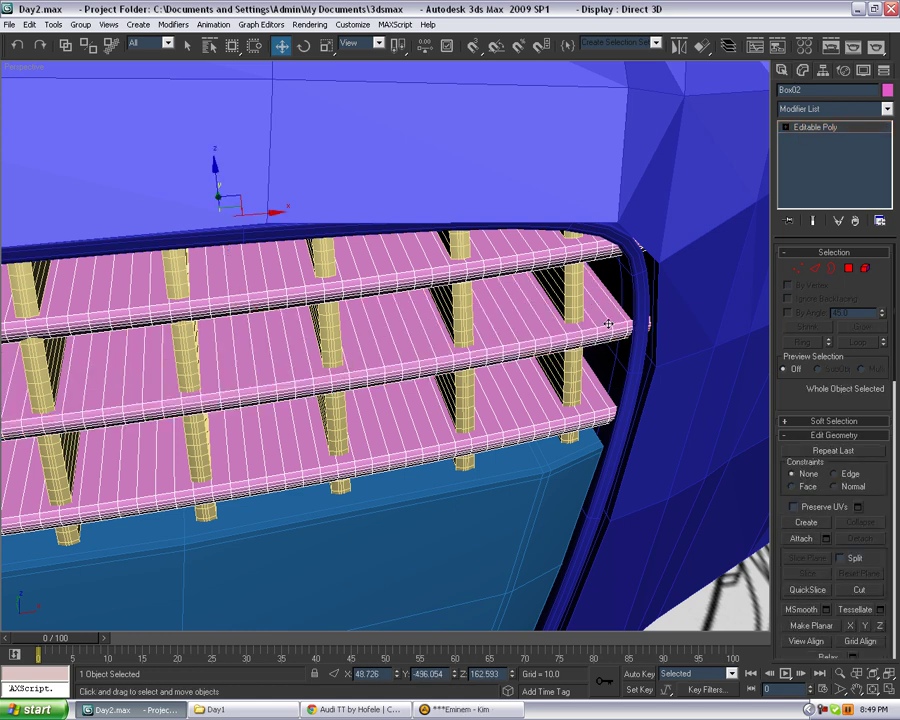
pyautogui.click(640, 320)
pyautogui.scroll(-5, 667, 298)
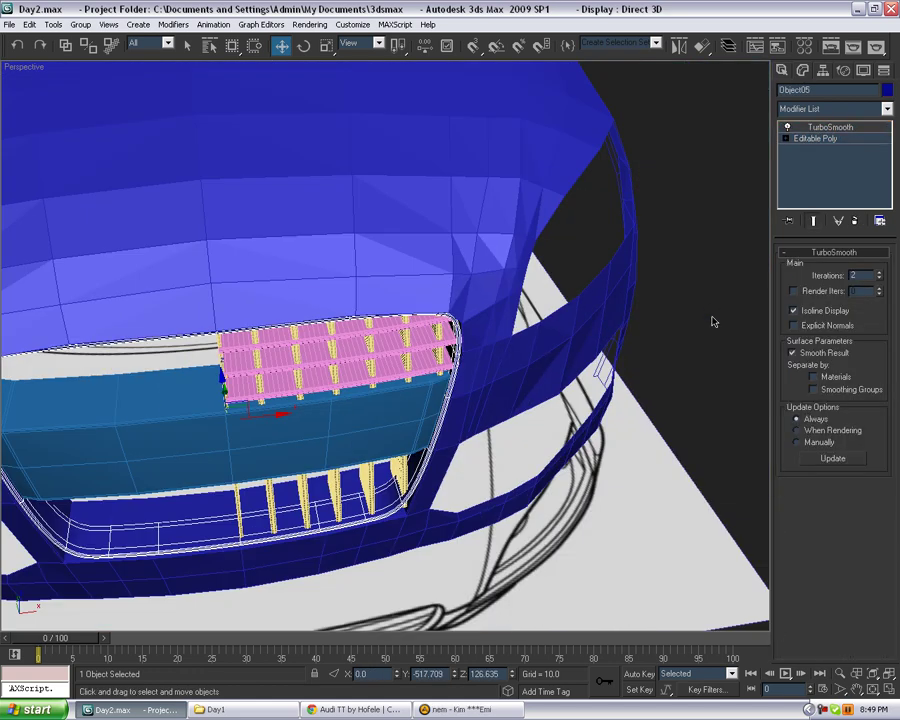
pyautogui.click(566, 368)
pyautogui.scroll(4, 500, 342)
pyautogui.click(500, 342)
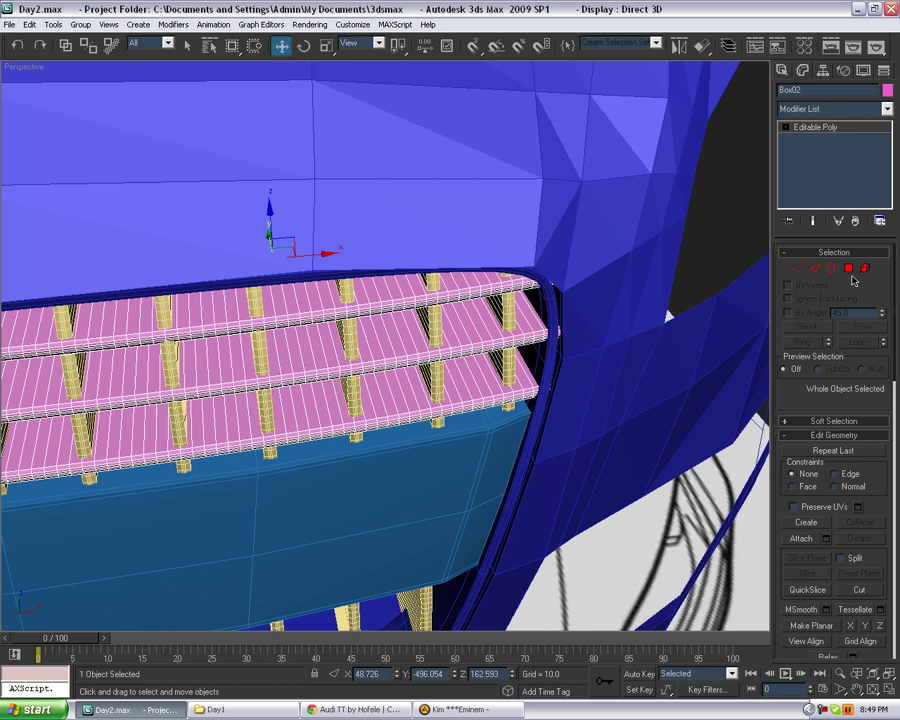
pyautogui.click(848, 268)
pyautogui.click(833, 108)
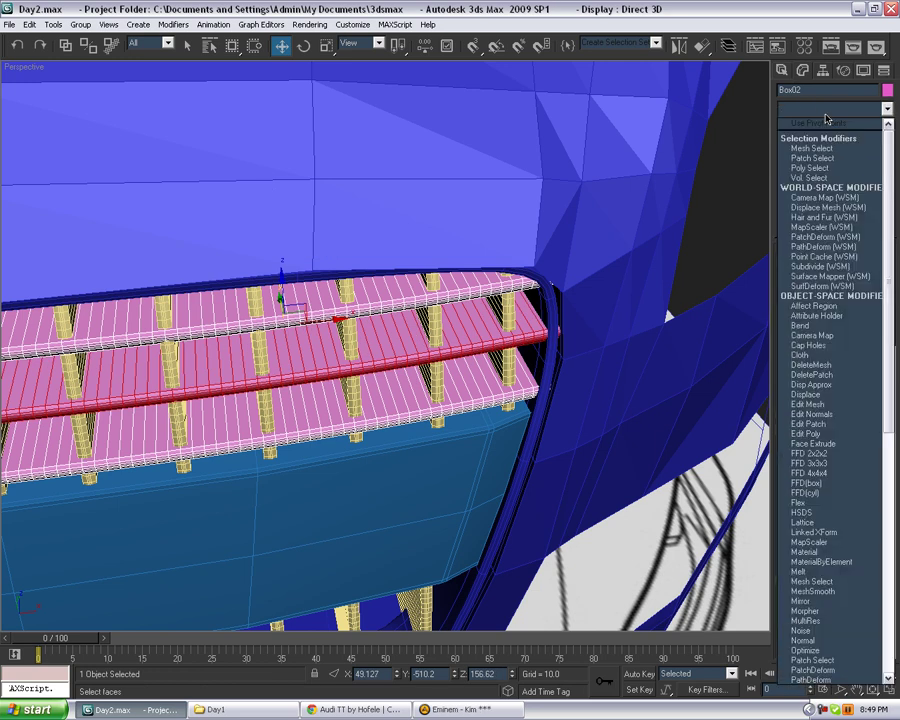
pyautogui.click(812, 473)
pyautogui.click(787, 127)
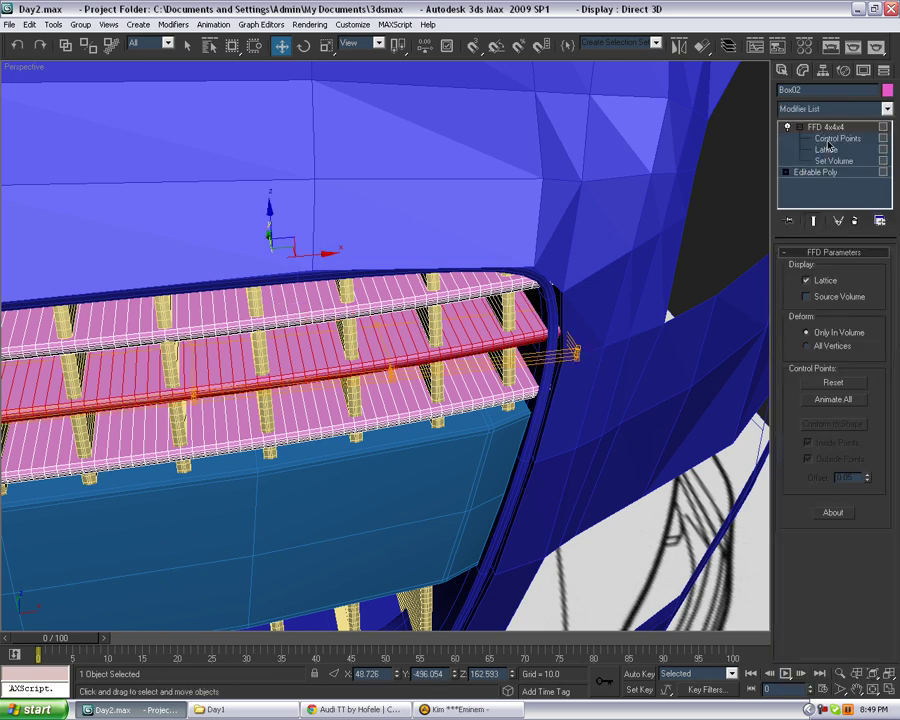
pyautogui.click(837, 138)
# Move the FFD control points at the middle bar's outer end back about 1.3 along Y, inside the grille frame.
pyautogui.keyDown('alt'); pyautogui.moveTo(625, 257); pyautogui.dragTo(638, 230, button='middle'); pyautogui.keyUp('alt')
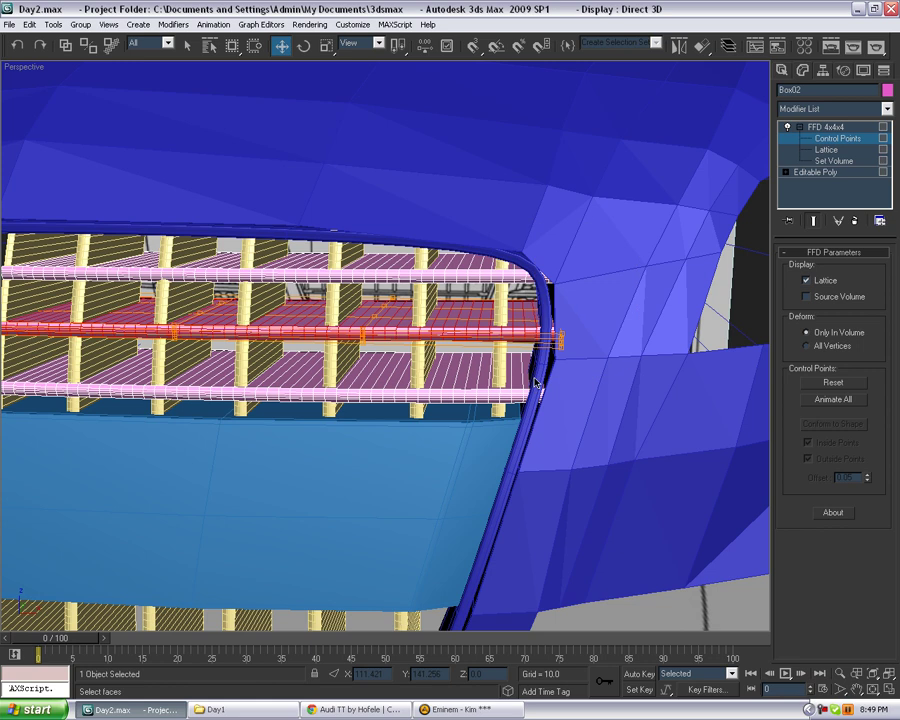
pyautogui.moveTo(535, 383); pyautogui.dragTo(590, 295)
pyautogui.keyDown('alt'); pyautogui.moveTo(581, 362); pyautogui.dragTo(536, 323, button='middle'); pyautogui.keyUp('alt')
pyautogui.scroll(2, 536, 323)
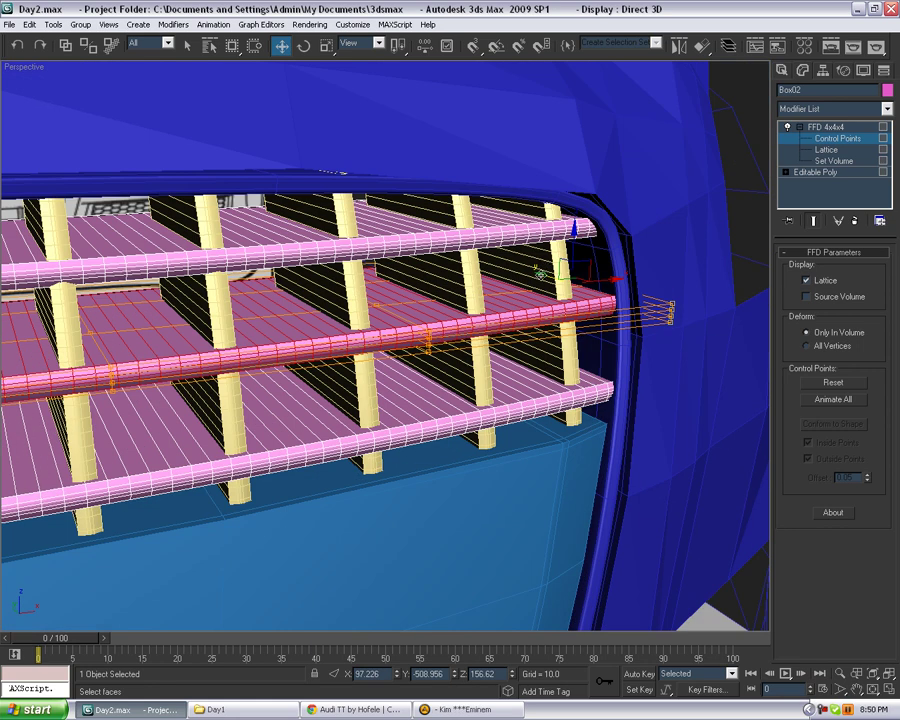
pyautogui.moveTo(540, 275); pyautogui.dragTo(532, 272)
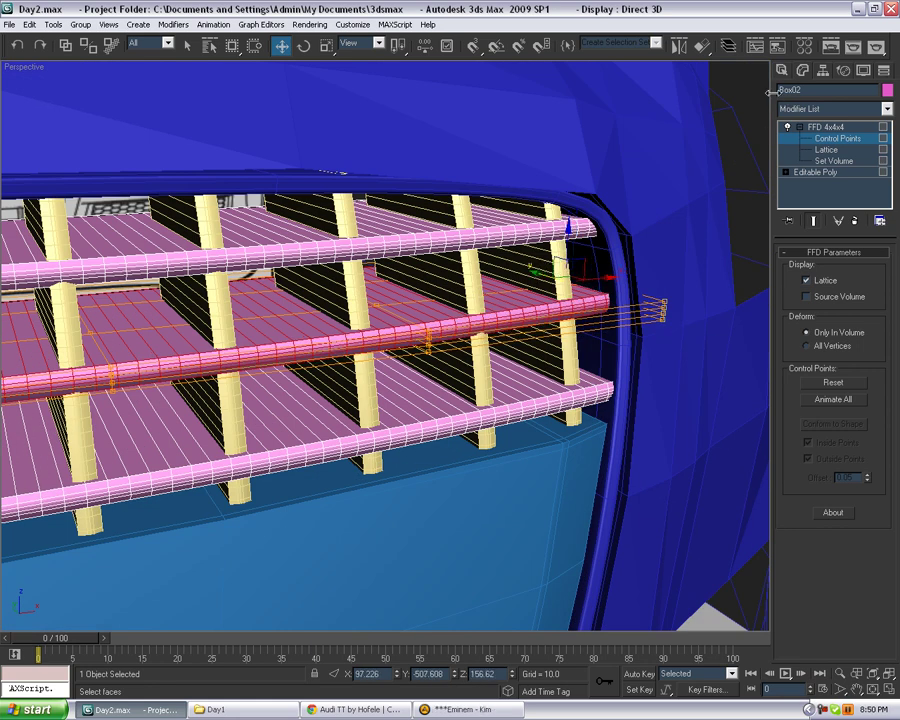
# Convert the bars object to an Editable Poly to collapse the FFD, and select the grille frame.
pyautogui.rightClick(505, 307)
pyautogui.moveTo(512, 426)
pyautogui.click(640, 438)
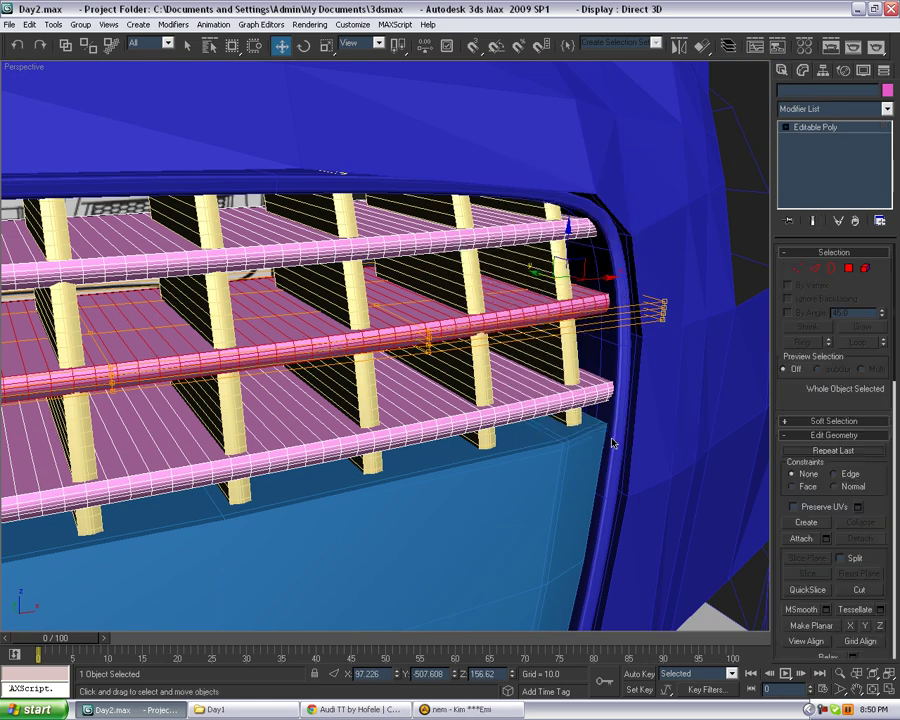
pyautogui.click(638, 386)
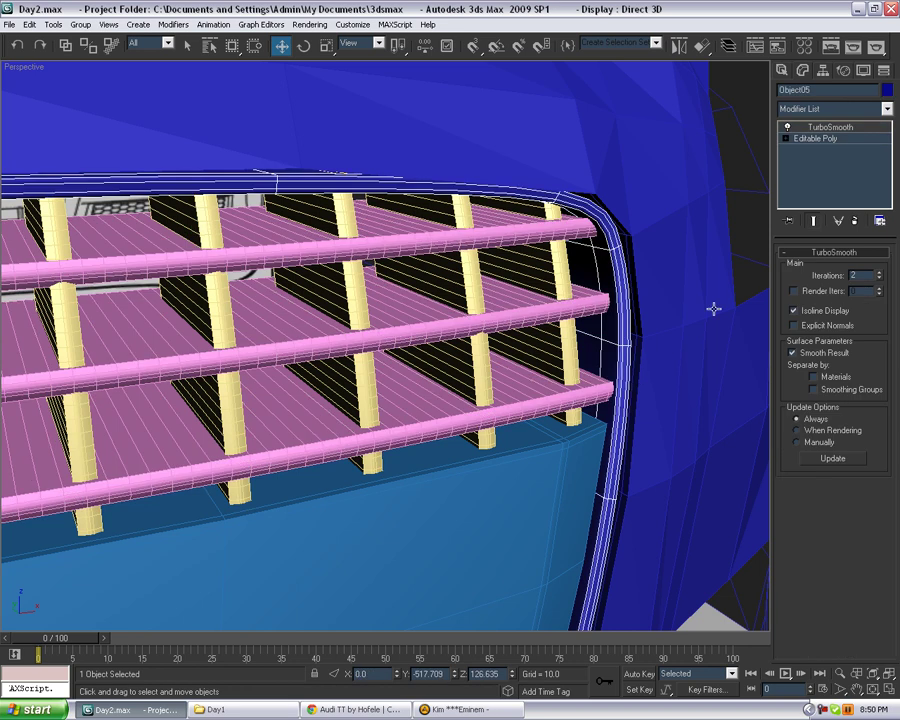
# Apply an FFD 4x4x4 modifier to only the lowest horizontal bar element and activate its control points.
pyautogui.click(571, 389)
pyautogui.click(591, 390)
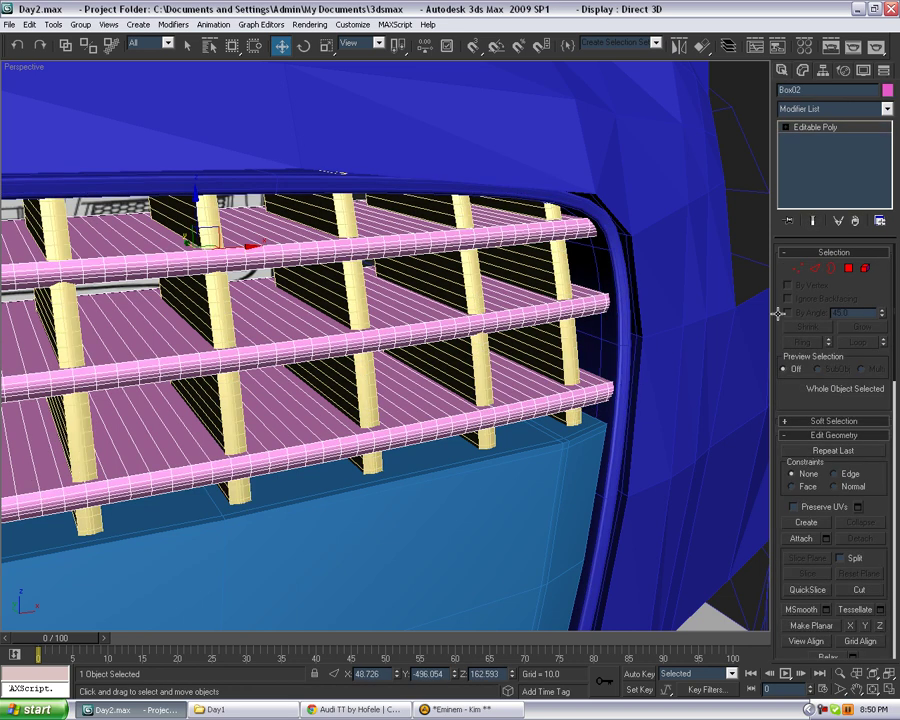
pyautogui.click(849, 269)
pyautogui.click(865, 269)
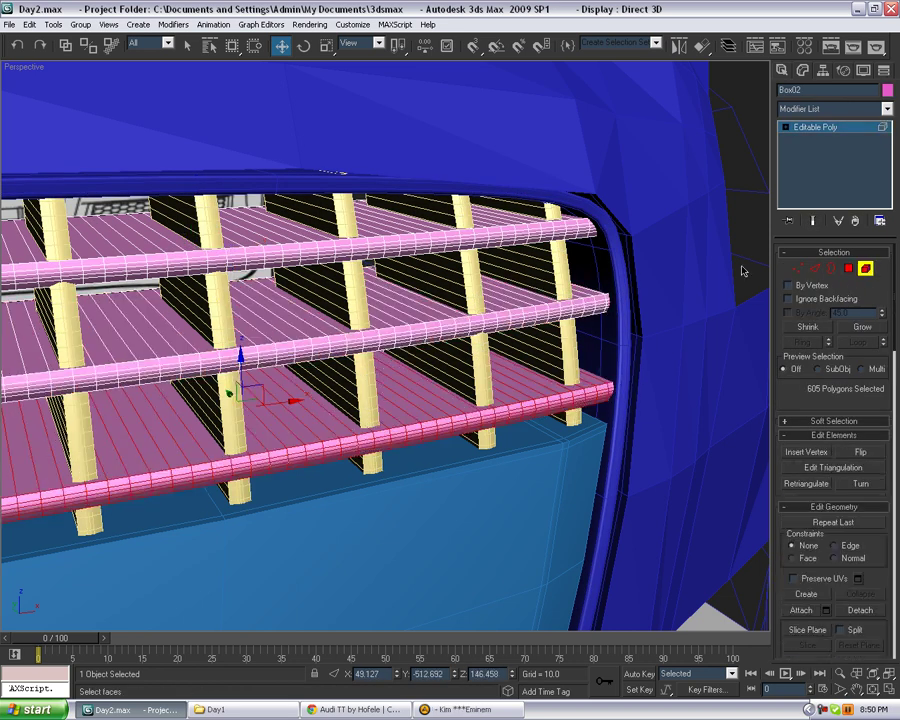
pyautogui.click(832, 108)
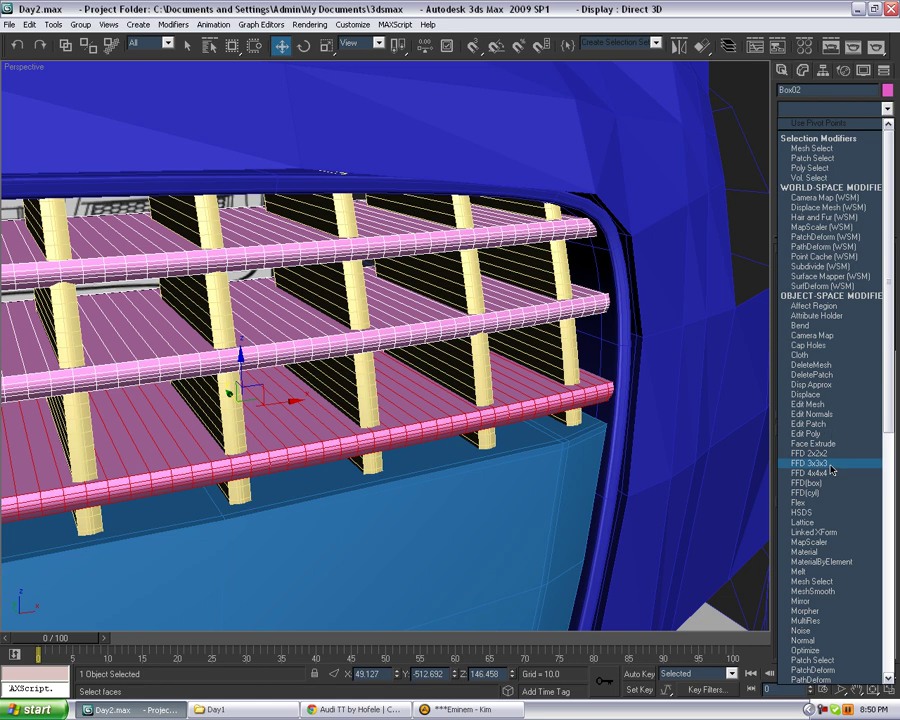
pyautogui.click(830, 473)
pyautogui.click(787, 127)
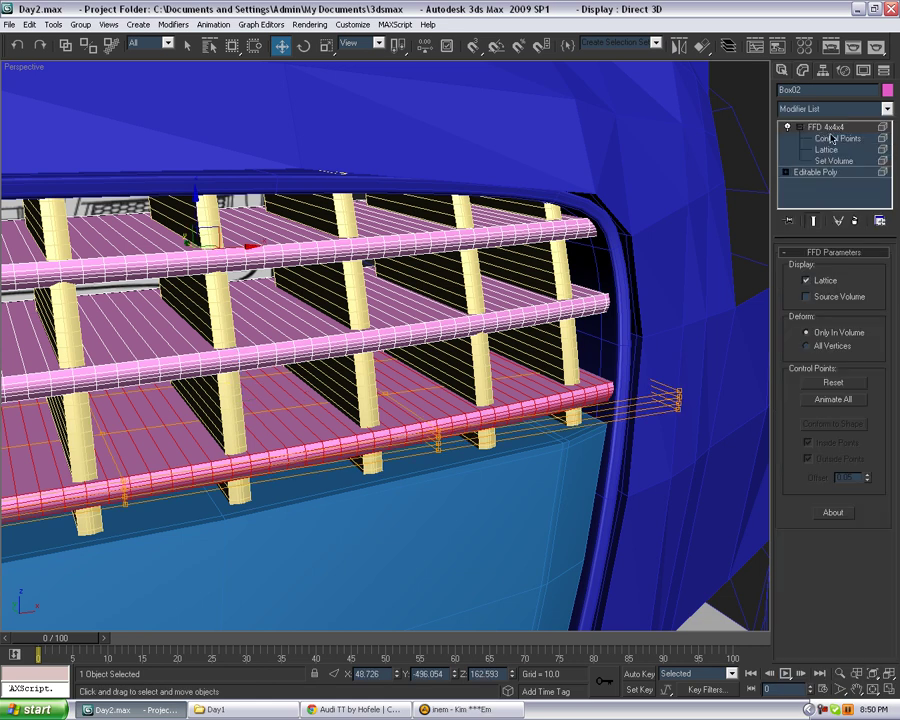
pyautogui.click(815, 138)
# Move the FFD control points at the lowest bar's outer end slightly back along Y, inside the grille frame.
pyautogui.moveTo(617, 354)
pyautogui.keyDown('alt'); pyautogui.mouseDown(button='middle')
pyautogui.moveTo(604, 352)
pyautogui.moveTo(648, 329)
pyautogui.mouseUp(button='middle'); pyautogui.keyUp('alt')
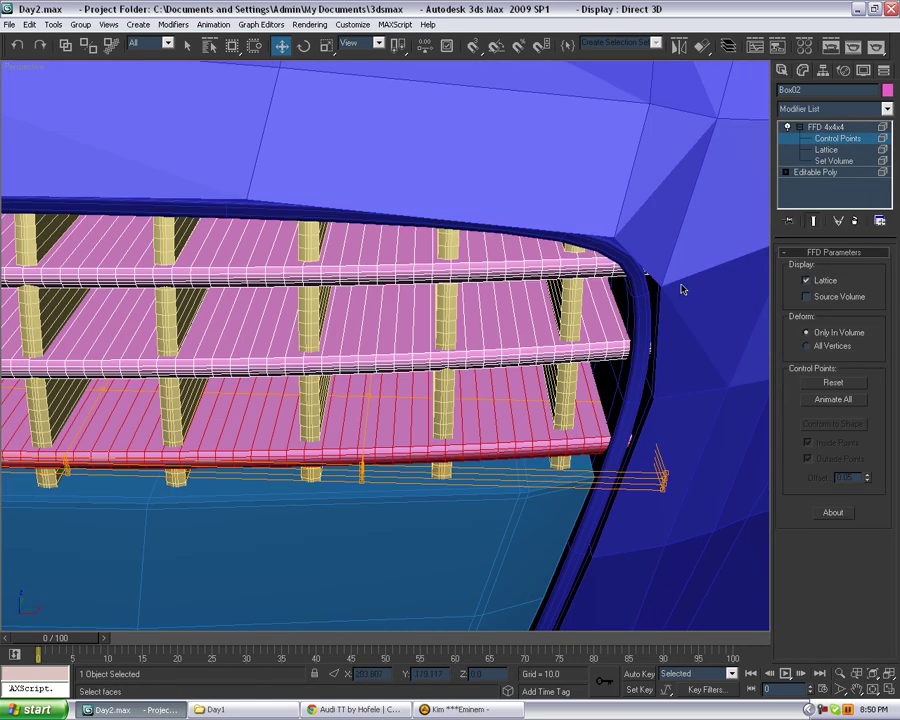
pyautogui.moveTo(742, 300); pyautogui.dragTo(620, 236, button='middle')
pyautogui.moveTo(634, 214); pyautogui.dragTo(479, 511)
pyautogui.keyDown('alt'); pyautogui.moveTo(479, 511); pyautogui.dragTo(507, 340, button='middle'); pyautogui.keyUp('alt')
pyautogui.moveTo(441, 327); pyautogui.dragTo(435, 324)
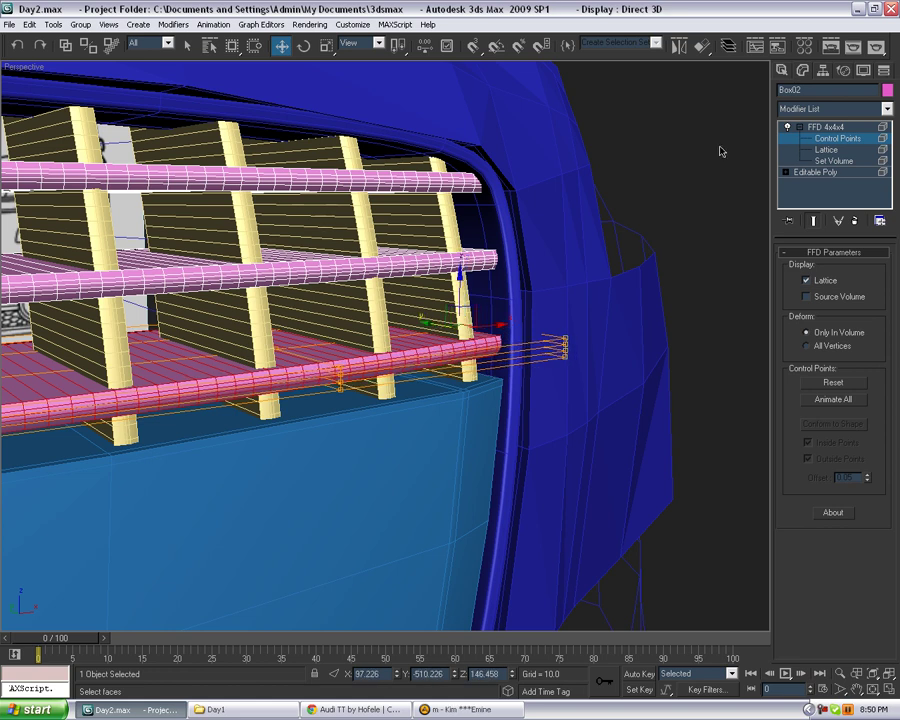
# Convert the bars object to an Editable Poly to collapse the FFD.
pyautogui.click(782, 69)
pyautogui.rightClick(403, 364)
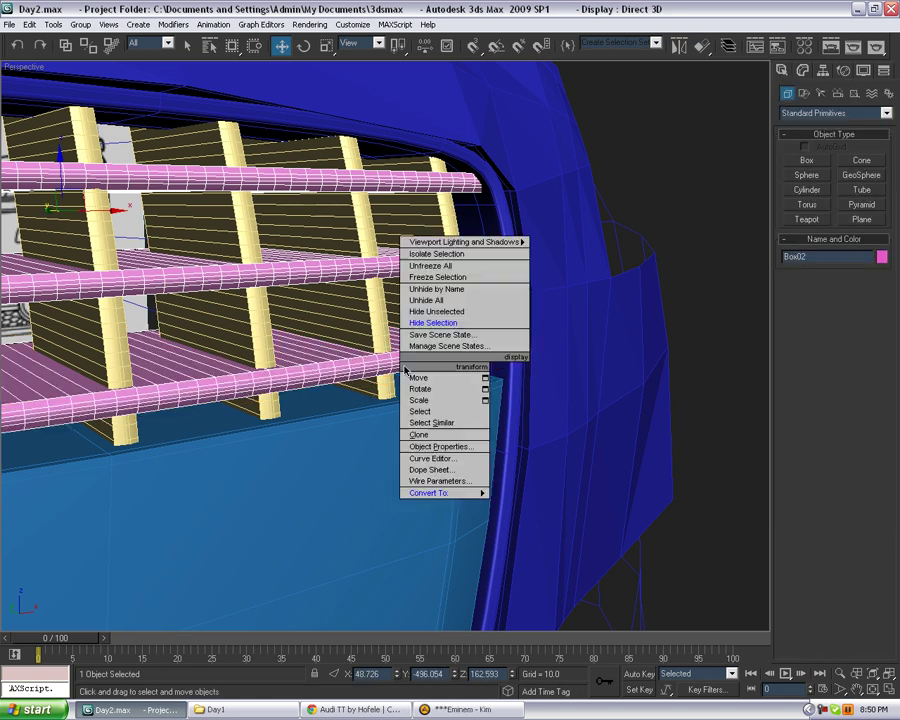
pyautogui.moveTo(422, 492)
pyautogui.click(538, 502)
pyautogui.moveTo(382, 410); pyautogui.dragTo(524, 483, button='middle')
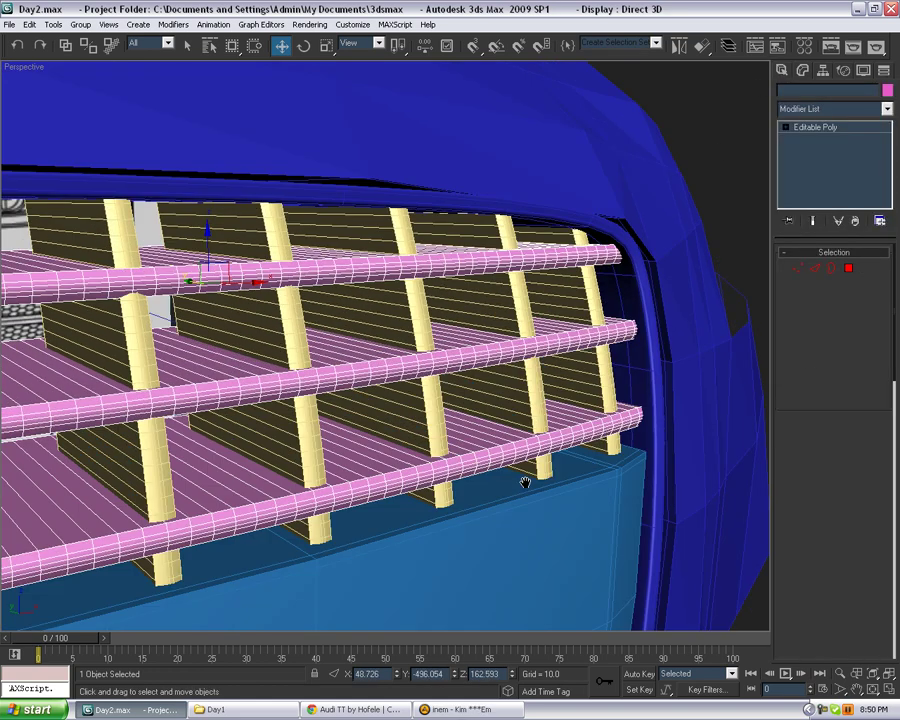
# Attach the three horizontal bars to the vertical slats object at its Editable Poly level, beneath the Symmetry modifier.
pyautogui.click(508, 282)
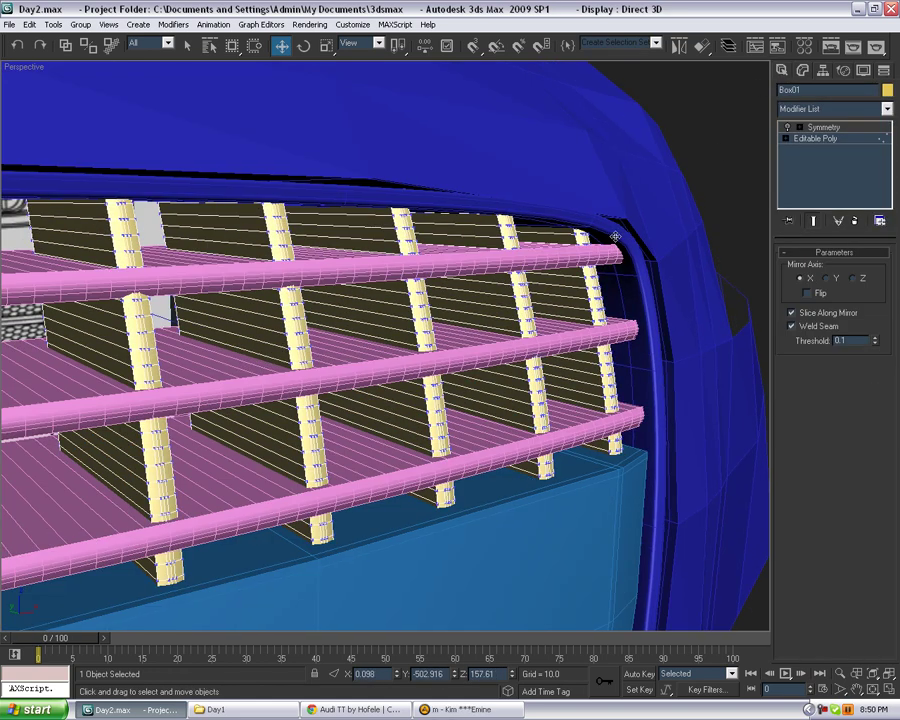
pyautogui.click(812, 139)
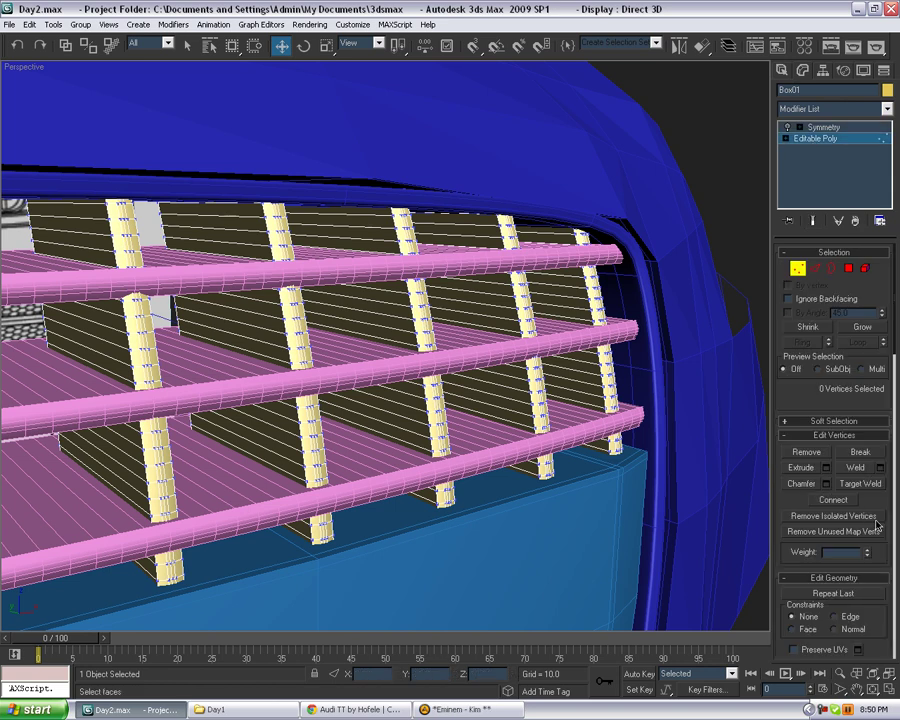
pyautogui.scroll(-4, 876, 500)
pyautogui.click(803, 523)
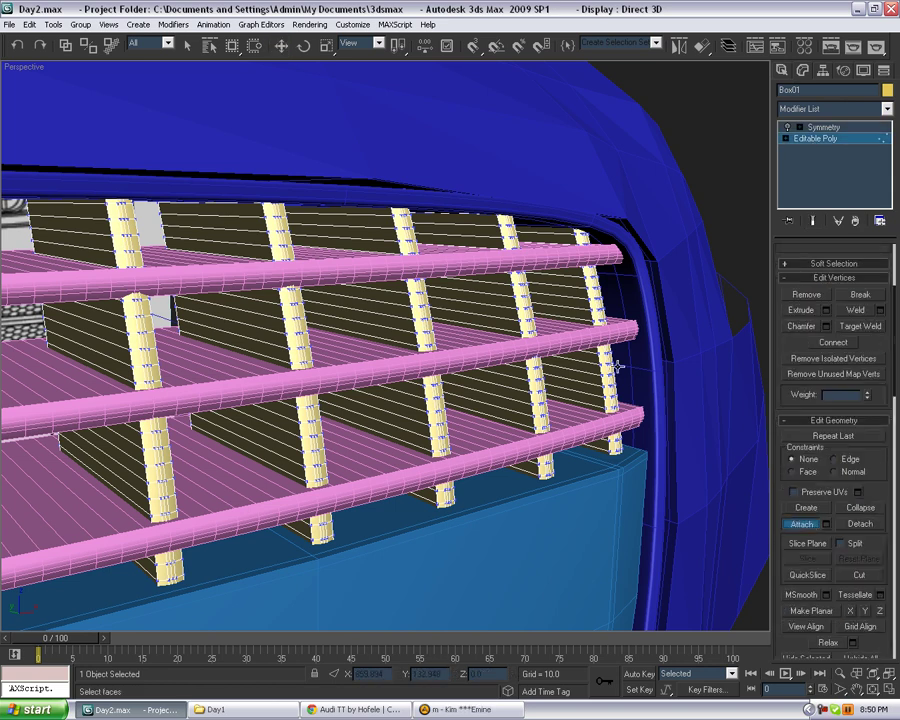
pyautogui.click(614, 419)
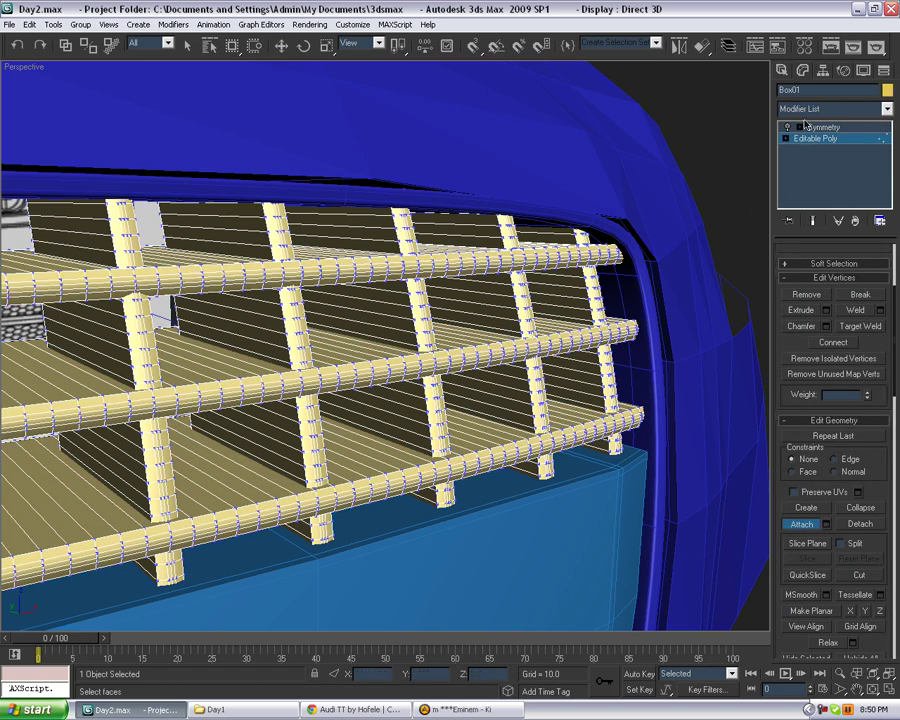
pyautogui.click(783, 71)
pyautogui.click(748, 114)
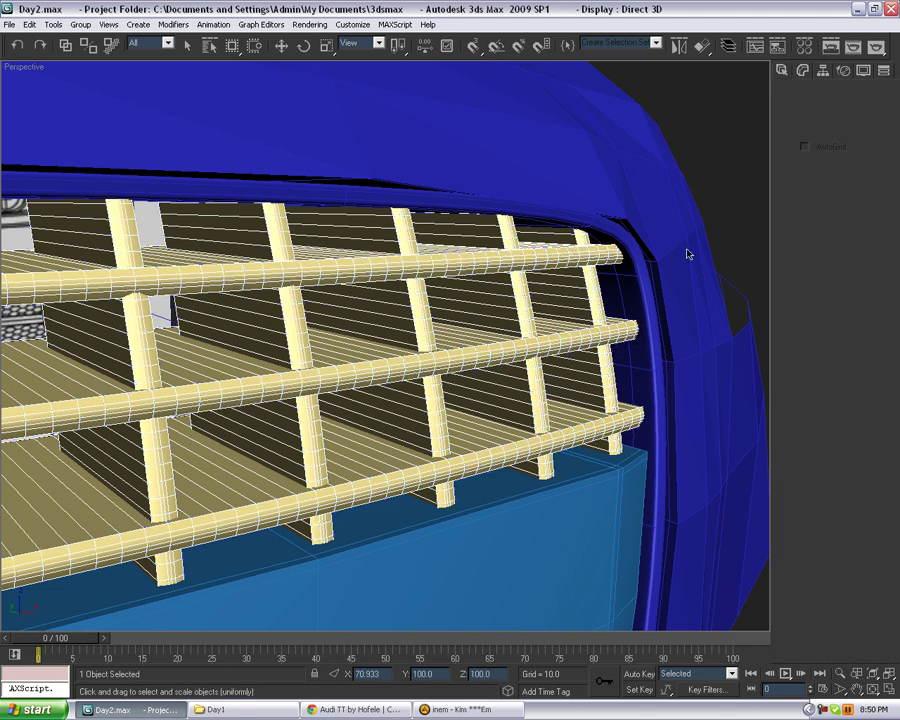
# Examine the combined slats and bars within the grille frame from several angles, shaded without edges.
pyautogui.keyDown('alt'); pyautogui.moveTo(688, 254); pyautogui.dragTo(529, 349, button='middle'); pyautogui.keyUp('alt')
pyautogui.scroll(-1, 529, 349)
pyautogui.press('F4')
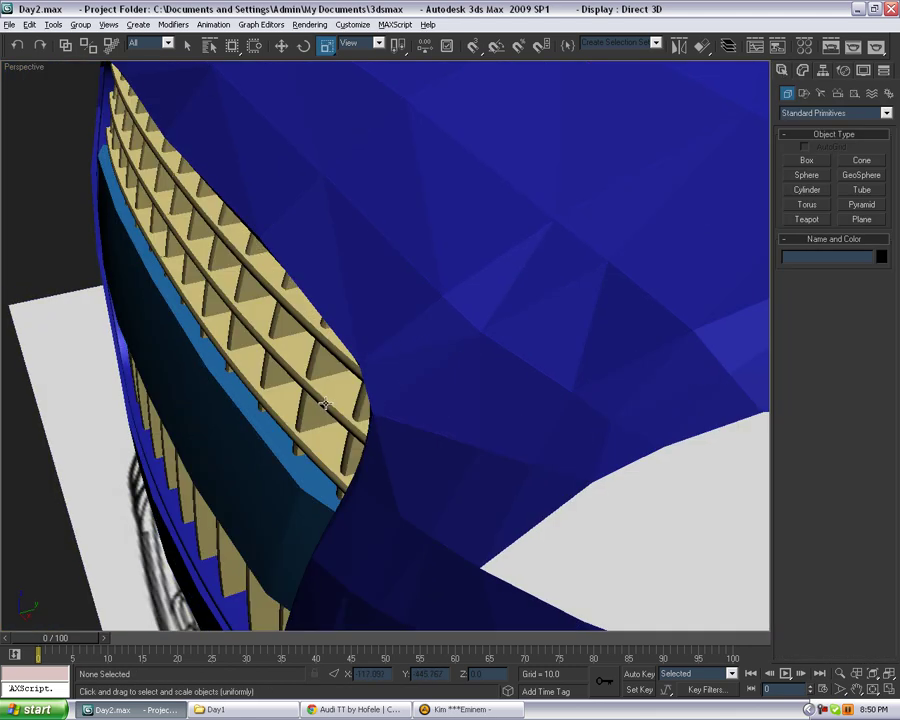
pyautogui.keyDown('alt'); pyautogui.moveTo(321, 402); pyautogui.dragTo(393, 364, button='middle'); pyautogui.keyUp('alt')
pyautogui.scroll(-4, 393, 364)
pyautogui.scroll(-3, 393, 364)
pyautogui.keyDown('alt'); pyautogui.moveTo(368, 419); pyautogui.dragTo(484, 454, button='middle'); pyautogui.keyUp('alt')
pyautogui.scroll(3, 371, 418)
pyautogui.scroll(3, 408, 398)
pyautogui.scroll(-3, 484, 454)
pyautogui.keyDown('alt'); pyautogui.moveTo(553, 429); pyautogui.dragTo(573, 437, button='middle'); pyautogui.keyUp('alt')
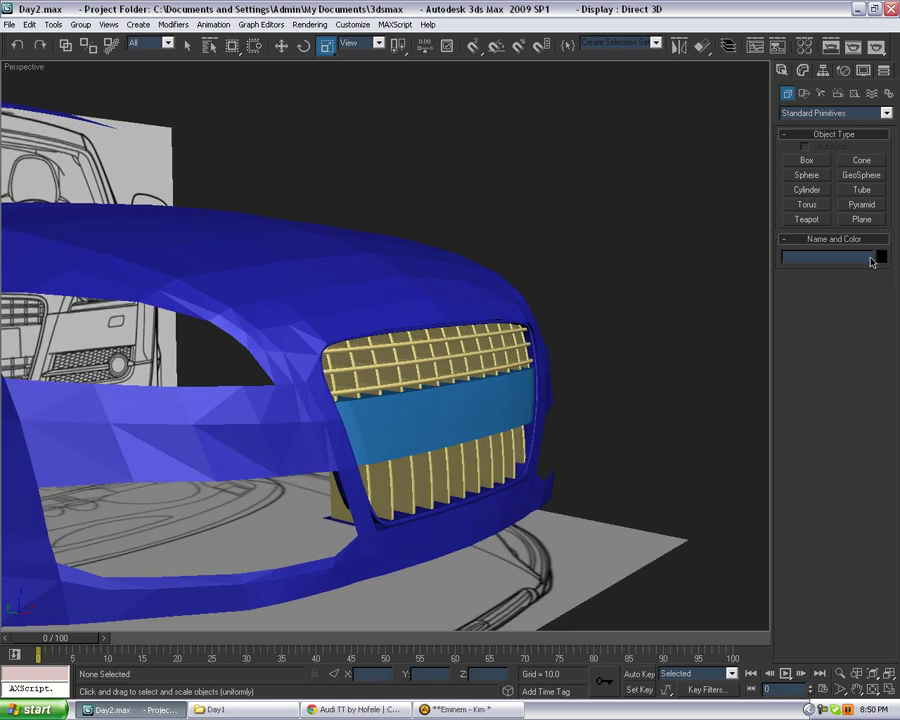
# Examine the upper and lower grille layout on the front blueprint for comparison with the model.
pyautogui.click(356, 709)
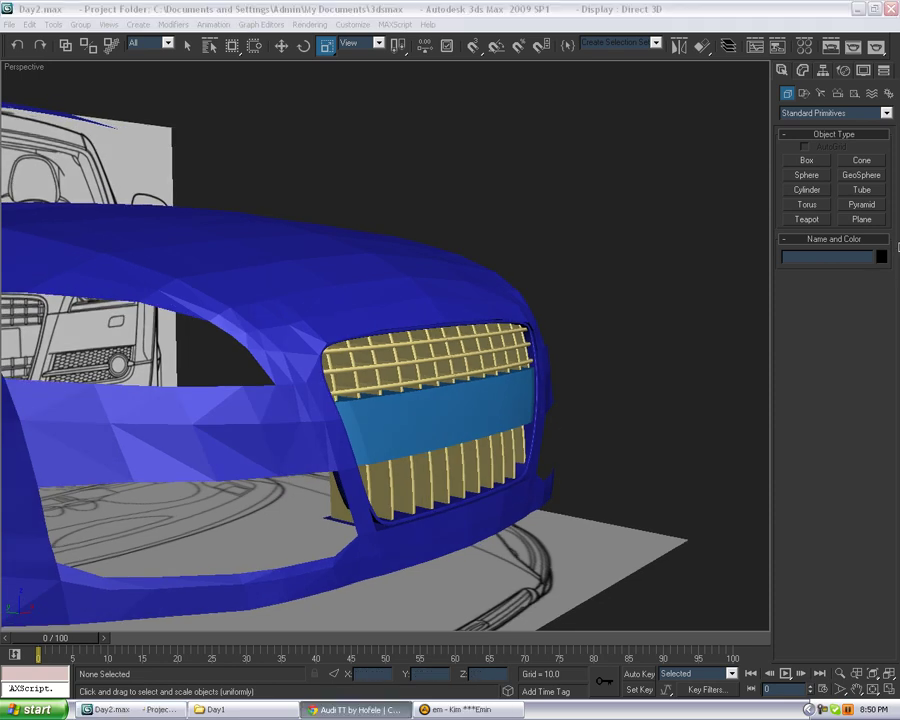
pyautogui.hotkey('alt', 'Tab')
pyautogui.keyDown('alt'); pyautogui.moveTo(587, 356); pyautogui.dragTo(543, 345, button='middle'); pyautogui.keyUp('alt')
pyautogui.scroll(3, 473, 355)
pyautogui.keyDown('alt'); pyautogui.moveTo(416, 372); pyautogui.dragTo(435, 371, button='middle'); pyautogui.keyUp('alt')
pyautogui.press('f')
pyautogui.moveTo(408, 316); pyautogui.dragTo(409, 575, button='middle')
pyautogui.scroll(2, 462, 430)
pyautogui.keyDown('ctrl'); pyautogui.keyDown('alt'); pyautogui.moveTo(462, 430); pyautogui.dragTo(453, 403, button='middle'); pyautogui.keyUp('alt'); pyautogui.keyUp('ctrl')
pyautogui.press('p')
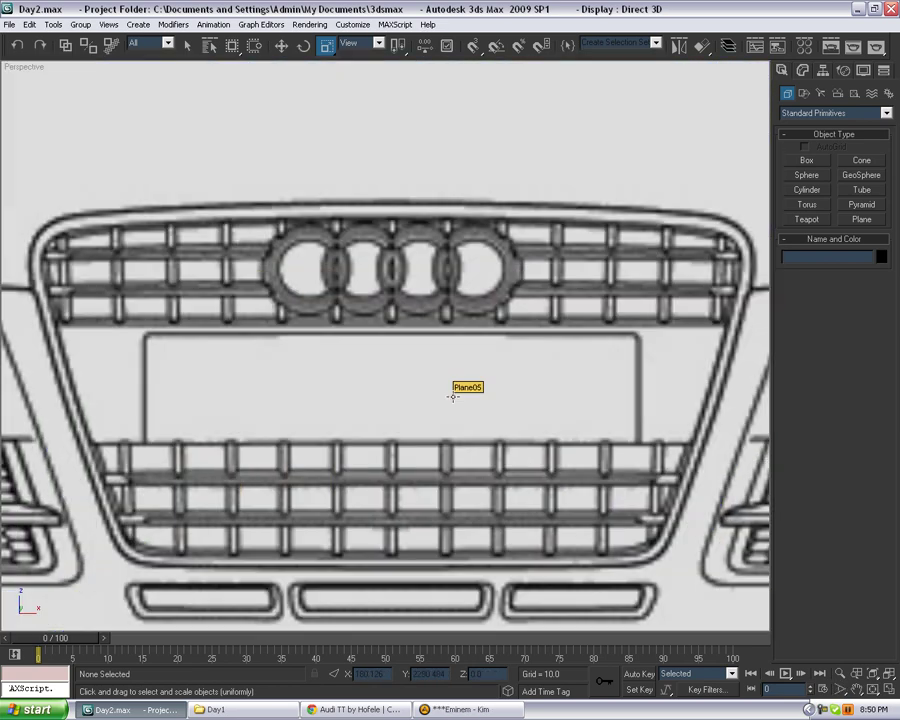
# Inspect the modelled grille in perspective, up close where the mirrored bars meet at the centre.
pyautogui.press('z')
pyautogui.keyDown('alt'); pyautogui.moveTo(362, 411); pyautogui.dragTo(430, 408, button='middle'); pyautogui.keyUp('alt')
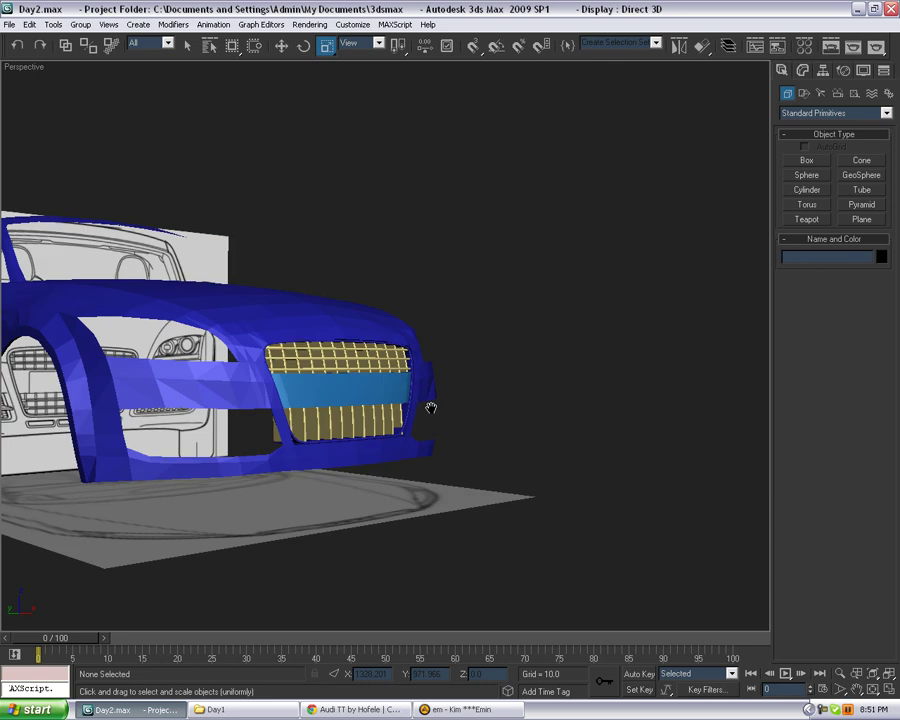
pyautogui.scroll(3, 385, 407)
pyautogui.moveTo(480, 369); pyautogui.dragTo(495, 358, button='middle')
pyautogui.scroll(-5, 500, 355)
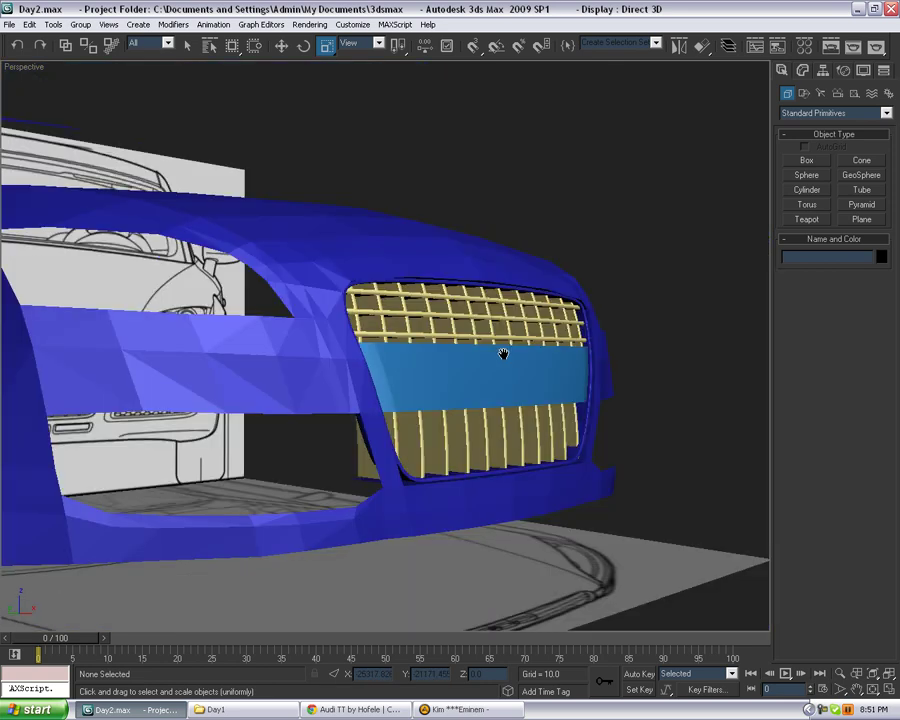
pyautogui.click(463, 343)
pyautogui.click(465, 332)
pyautogui.scroll(3, 465, 331)
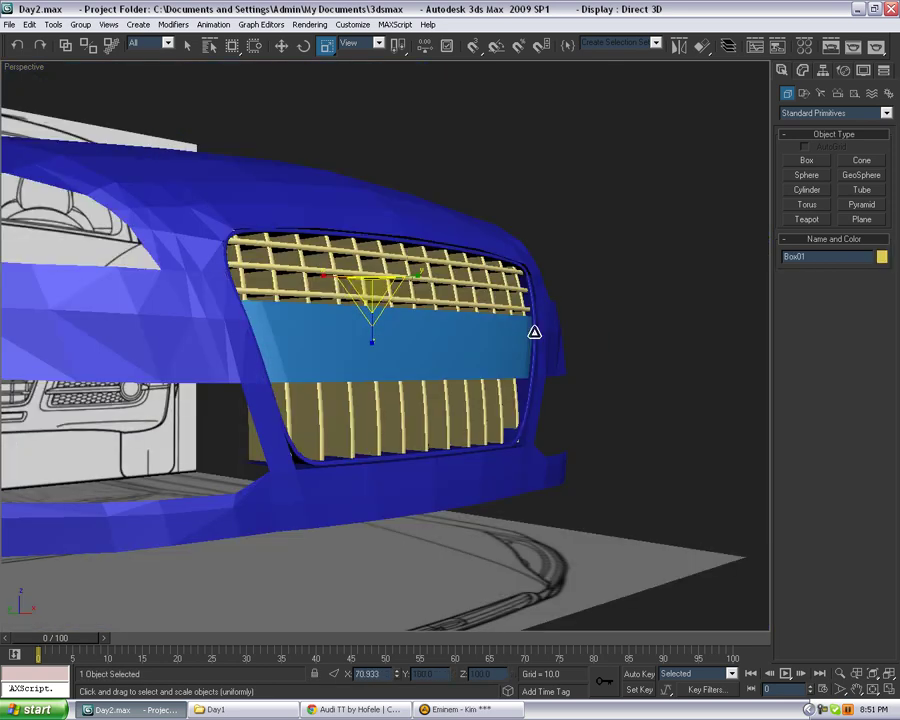
pyautogui.click(623, 331)
pyautogui.keyDown('alt'); pyautogui.moveTo(623, 331); pyautogui.dragTo(464, 402, button='middle'); pyautogui.keyUp('alt')
pyautogui.scroll(5, 536, 322)
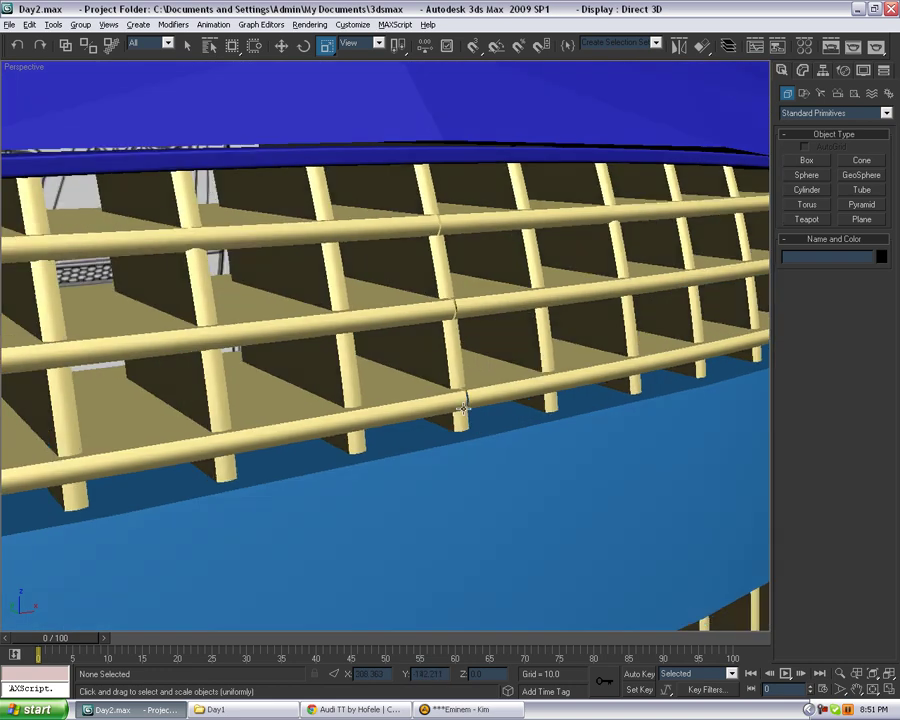
# Try to close the bars' centre seam by moving the slats object's innermost vertices slightly across the mirror line along X.
pyautogui.click(802, 70)
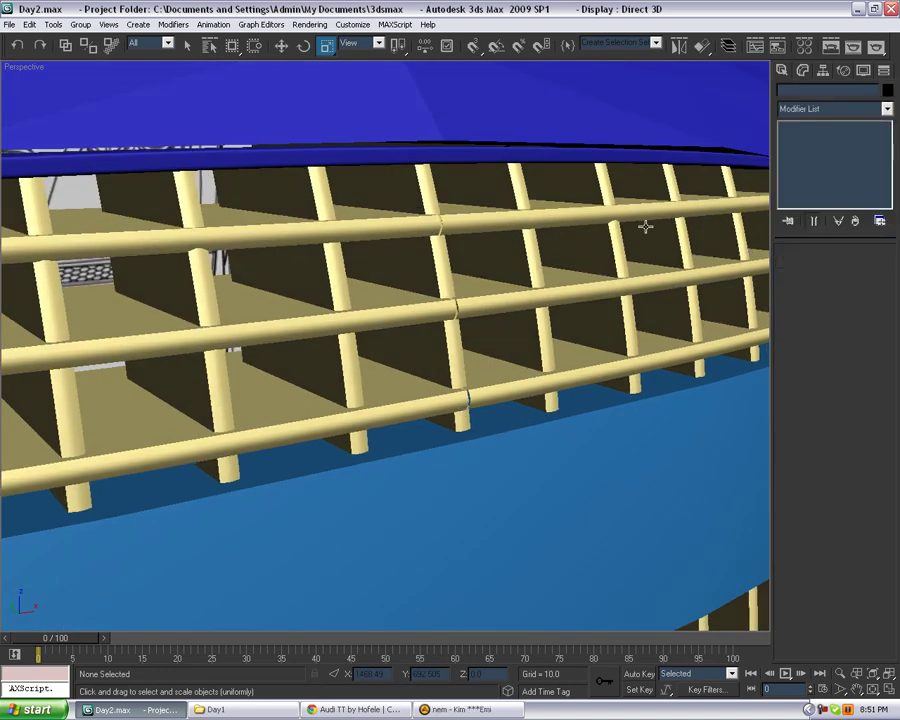
pyautogui.click(646, 227)
pyautogui.click(807, 141)
pyautogui.click(798, 268)
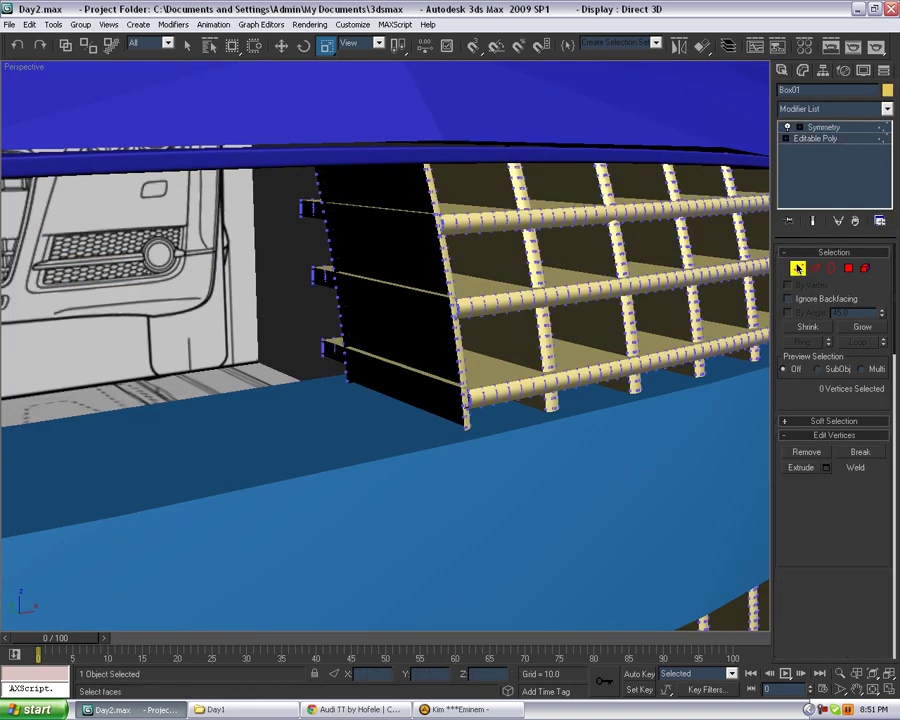
pyautogui.keyDown('alt'); pyautogui.moveTo(643, 331); pyautogui.dragTo(591, 326, button='middle'); pyautogui.keyUp('alt')
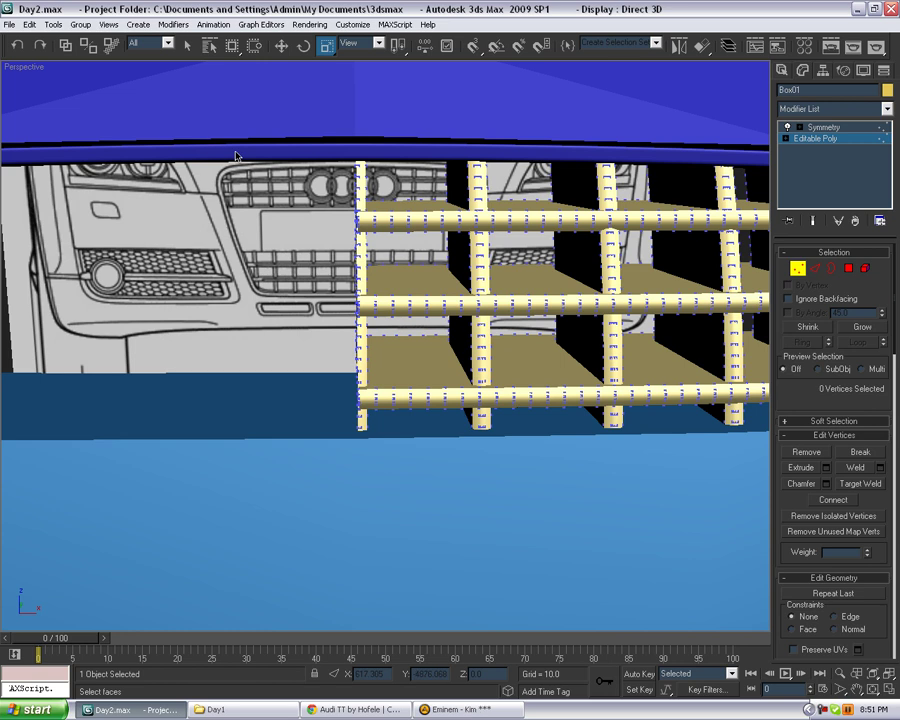
pyautogui.moveTo(211, 126); pyautogui.dragTo(396, 574)
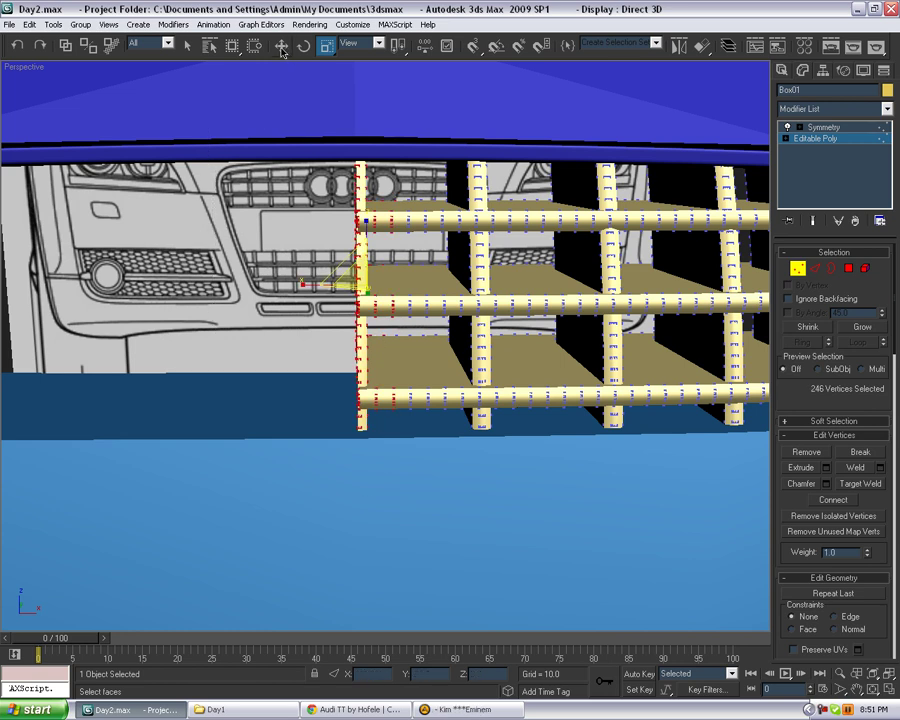
pyautogui.press('w')
pyautogui.moveTo(397, 285); pyautogui.dragTo(393, 285)
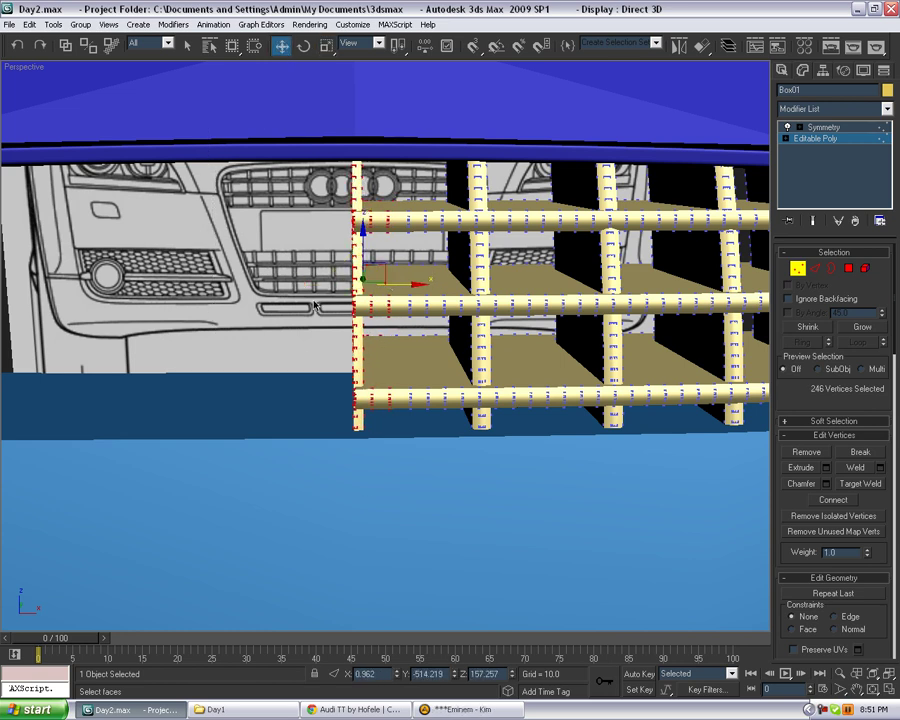
# Check the mirrored grille with Symmetry shown, and undo the centre vertex move.
pyautogui.click(578, 212)
pyautogui.click(782, 70)
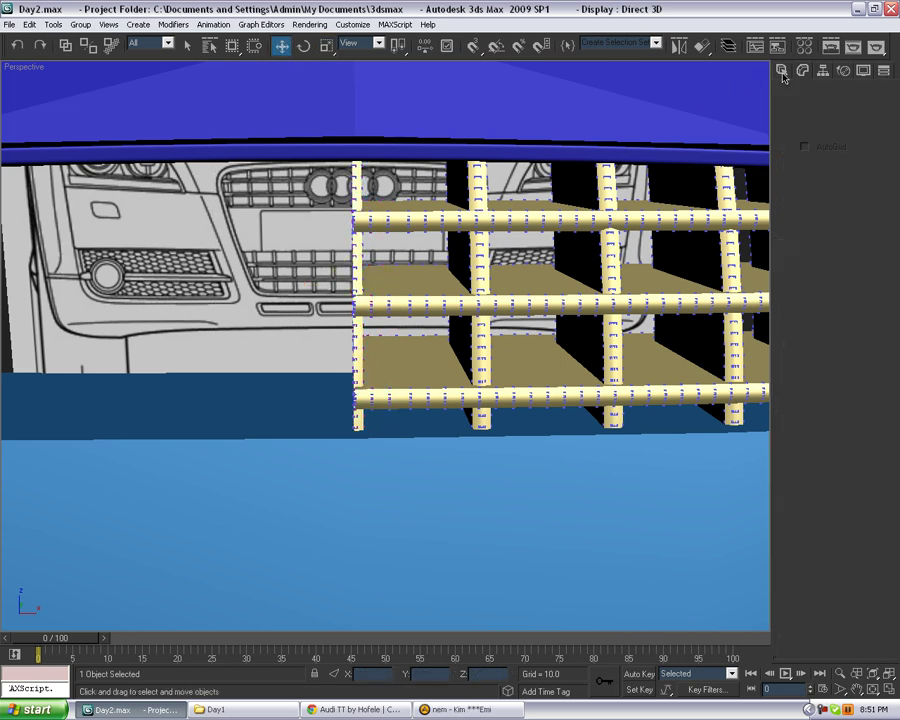
pyautogui.moveTo(512, 268)
pyautogui.keyDown('alt'); pyautogui.mouseDown(button='middle')
pyautogui.moveTo(545, 264)
pyautogui.moveTo(519, 267)
pyautogui.mouseUp(button='middle'); pyautogui.keyUp('alt')
pyautogui.click(802, 71)
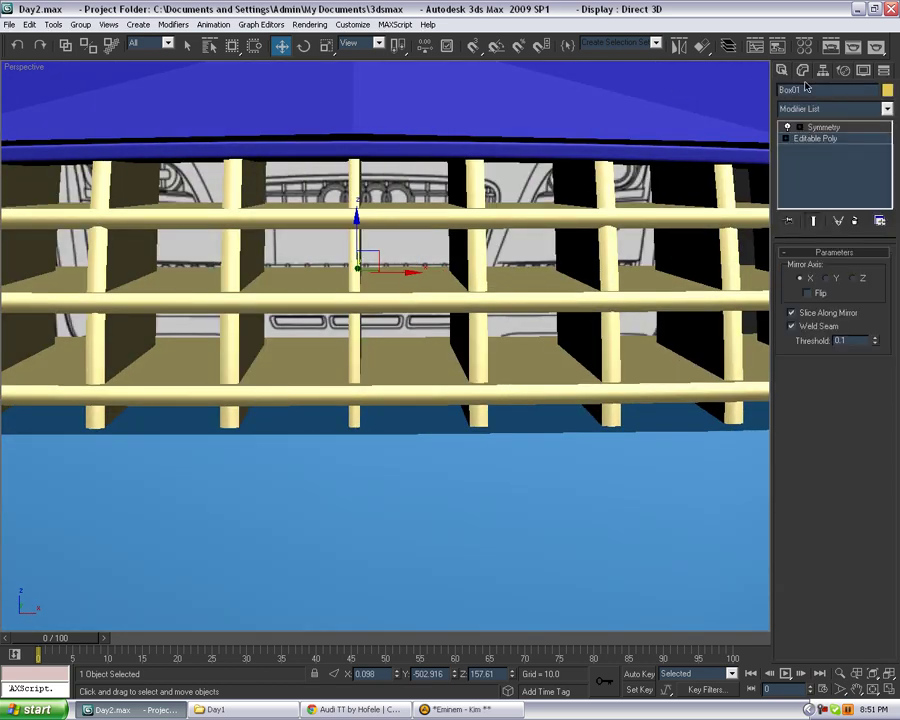
pyautogui.click(810, 138)
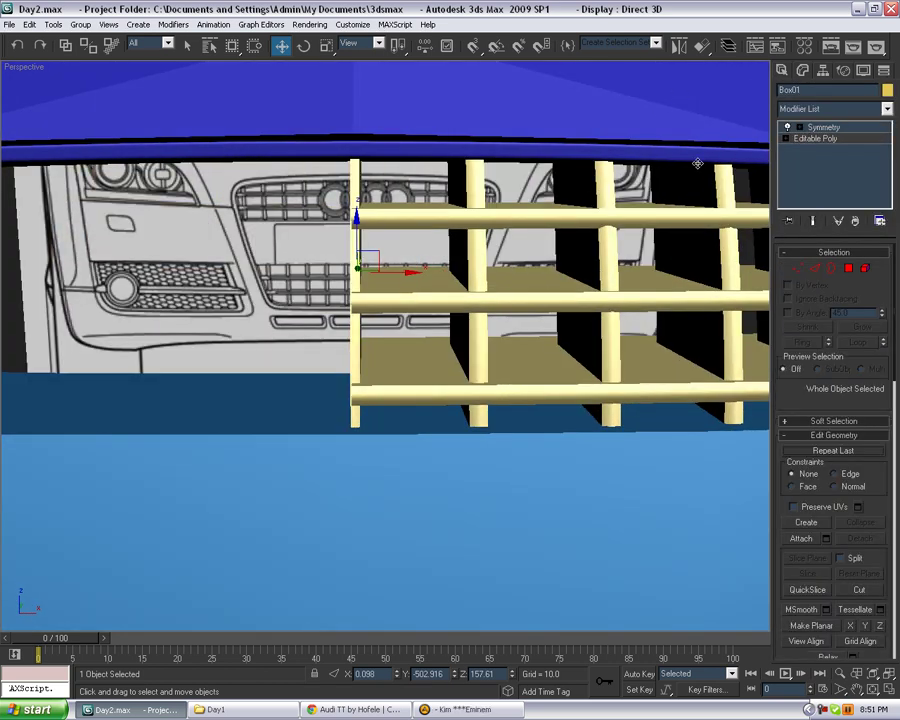
pyautogui.hotkey('ctrl', 'z')
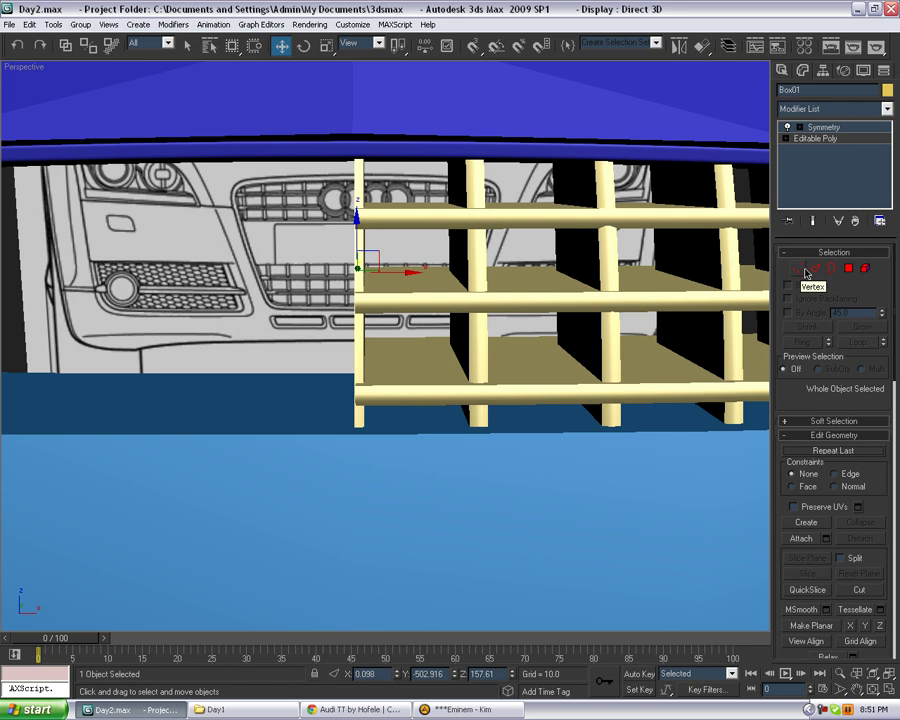
# Select the open end borders of the three horizontal bars at the centre and move them slightly along X onto the mirror line.
pyautogui.scroll(5, 487, 380)
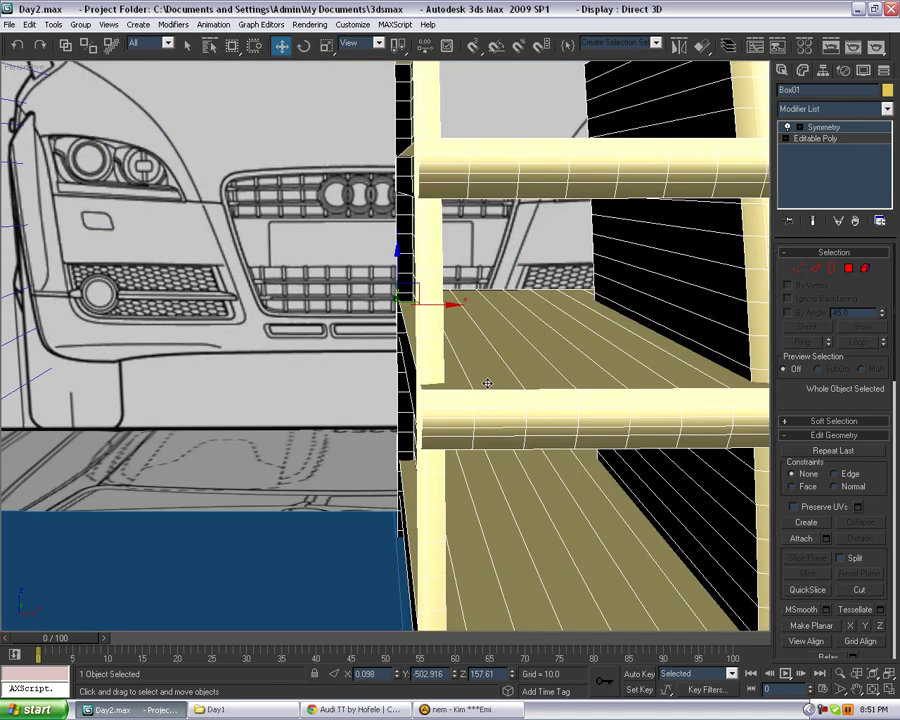
pyautogui.scroll(1, 487, 383)
pyautogui.click(819, 270)
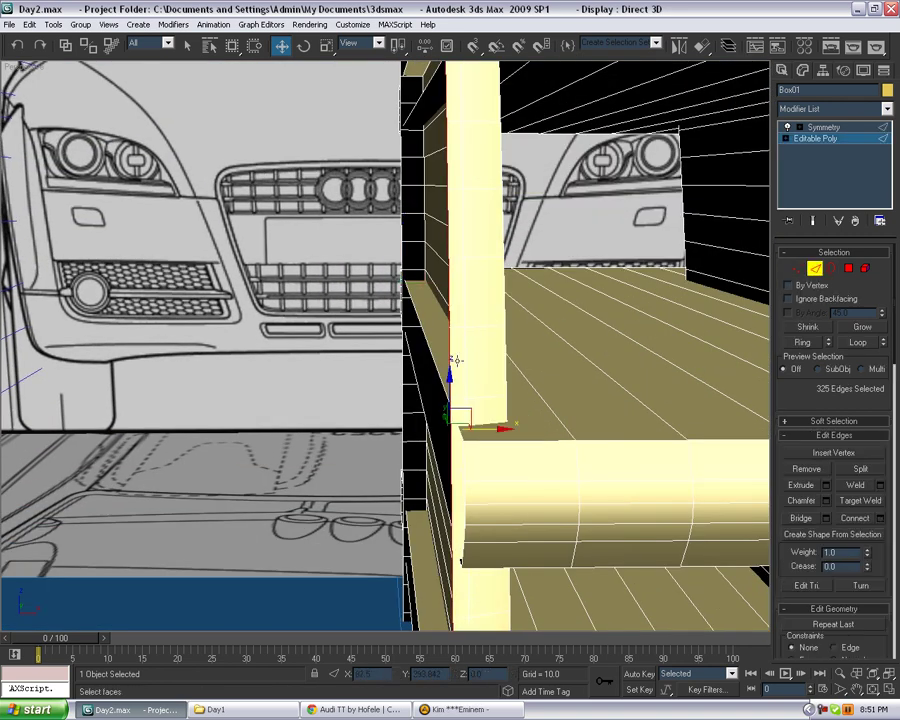
pyautogui.click(832, 269)
pyautogui.click(427, 348)
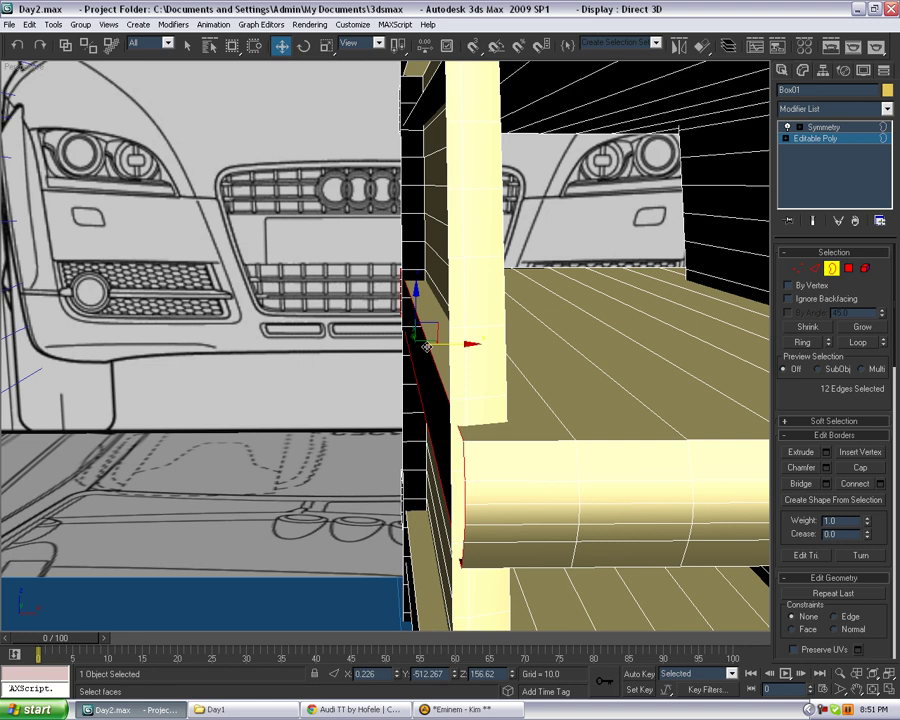
pyautogui.moveTo(429, 284); pyautogui.dragTo(480, 166, button='middle')
pyautogui.keyDown('ctrl'); pyautogui.click(483, 149); pyautogui.keyUp('ctrl')
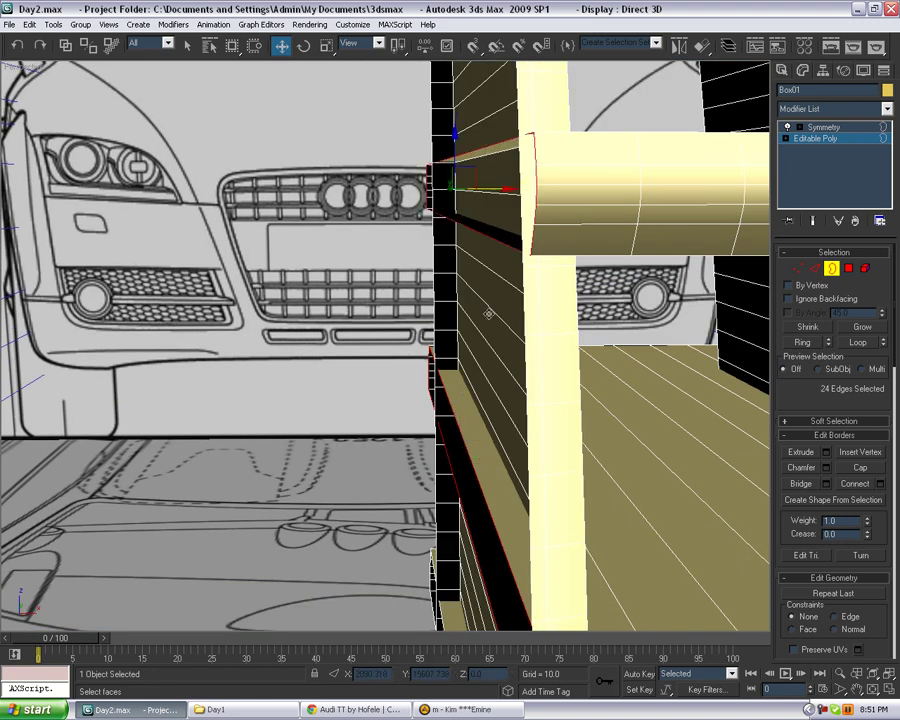
pyautogui.moveTo(474, 362); pyautogui.dragTo(478, 108, button='middle')
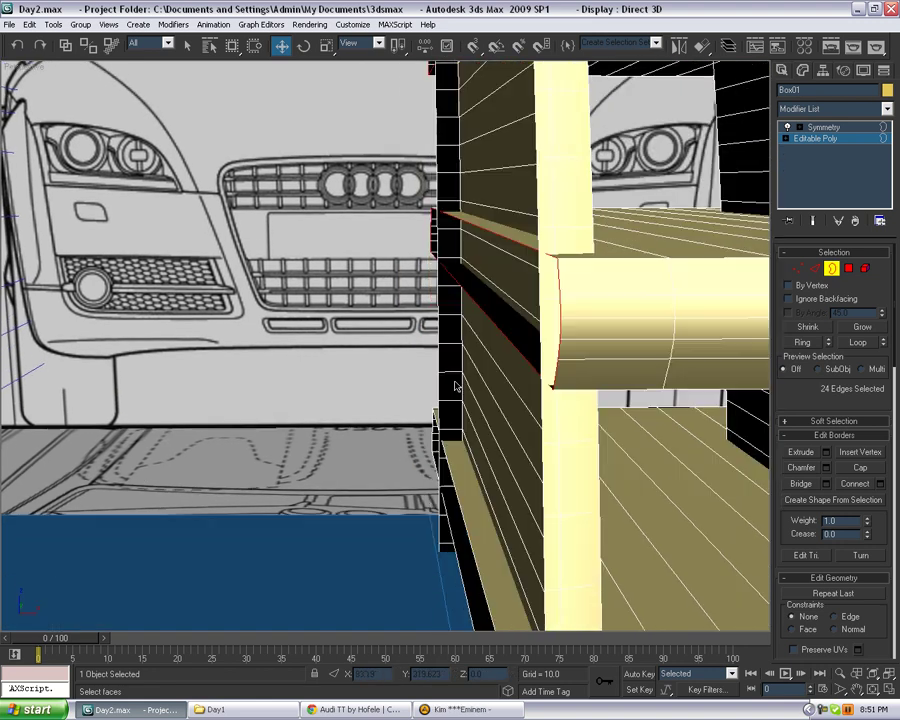
pyautogui.keyDown('ctrl'); pyautogui.click(452, 487); pyautogui.keyUp('ctrl')
pyautogui.moveTo(462, 443); pyautogui.dragTo(392, 502, button='middle')
pyautogui.scroll(-2, 396, 486)
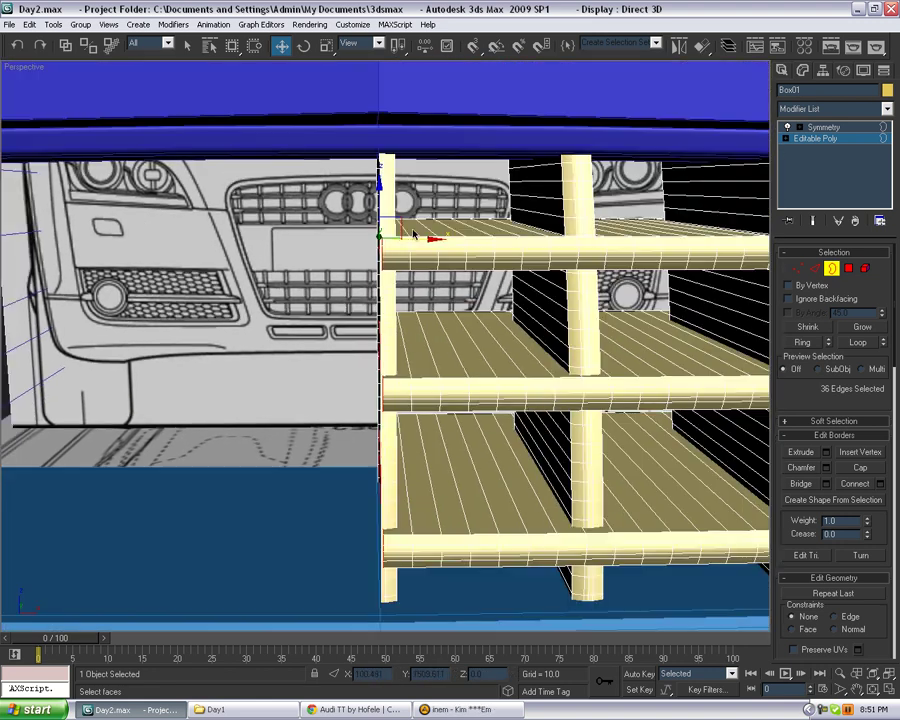
pyautogui.moveTo(402, 238); pyautogui.dragTo(398, 238)
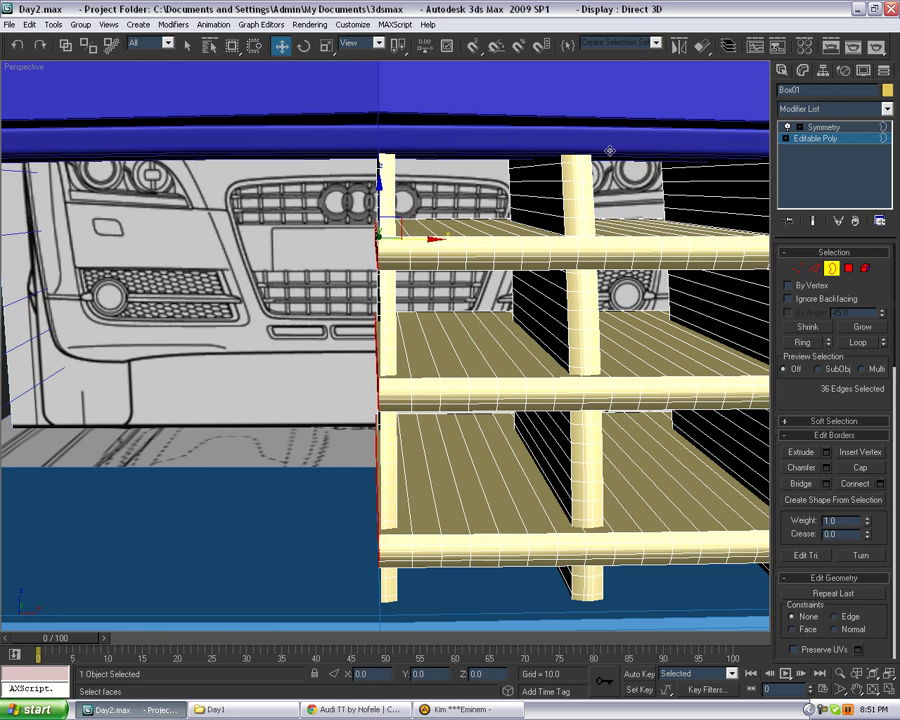
# Inspect the complete mirrored grille from several angles, including in shaded display without edges.
pyautogui.scroll(-10, 656, 229)
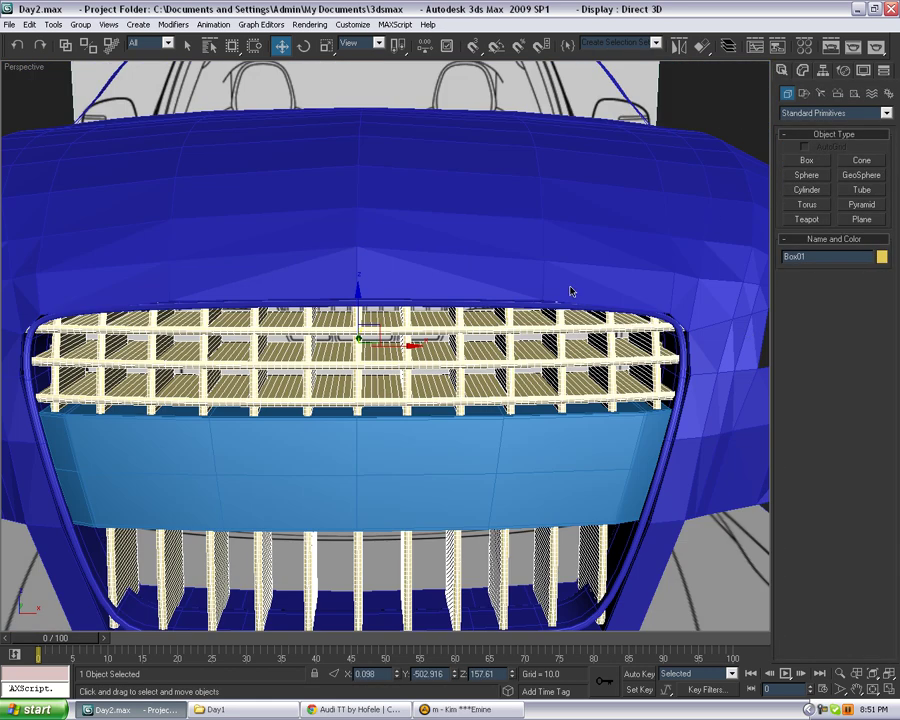
pyautogui.keyDown('alt'); pyautogui.moveTo(570, 291); pyautogui.dragTo(600, 300, button='middle'); pyautogui.keyUp('alt')
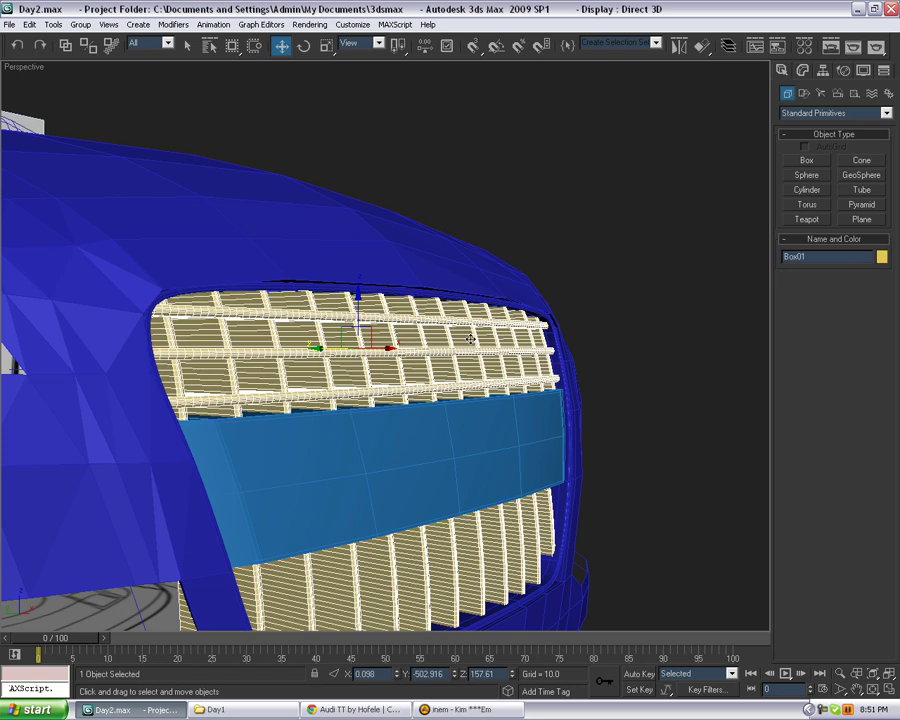
pyautogui.click(636, 329)
pyautogui.keyDown('alt'); pyautogui.moveTo(605, 416); pyautogui.dragTo(516, 411, button='middle'); pyautogui.keyUp('alt')
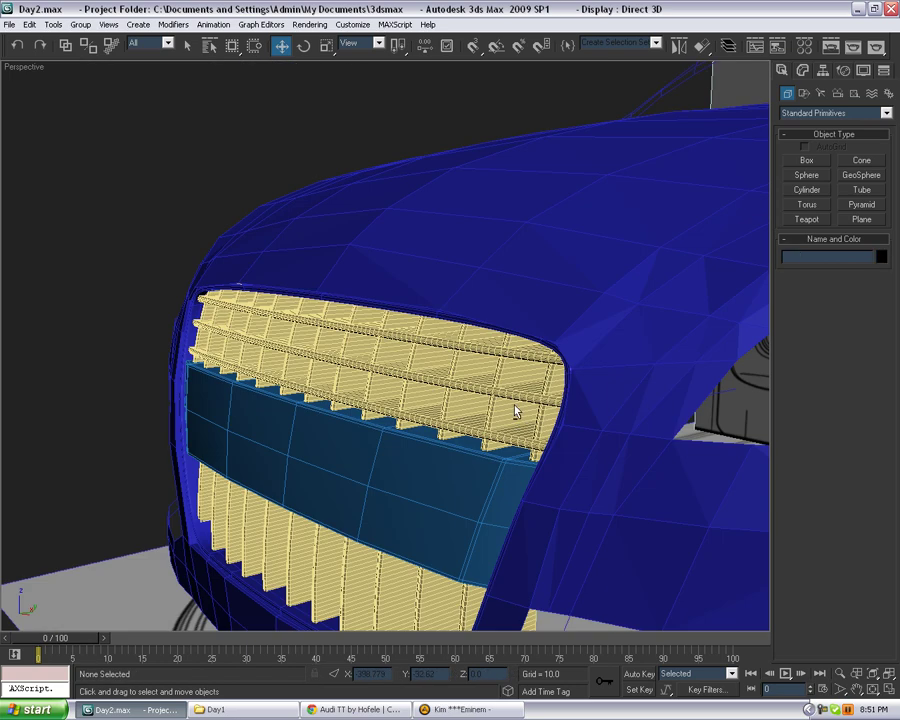
pyautogui.press('F4')
pyautogui.keyDown('alt'); pyautogui.moveTo(401, 419); pyautogui.dragTo(444, 420, button='middle'); pyautogui.keyUp('alt')
pyautogui.scroll(-3, 514, 412)
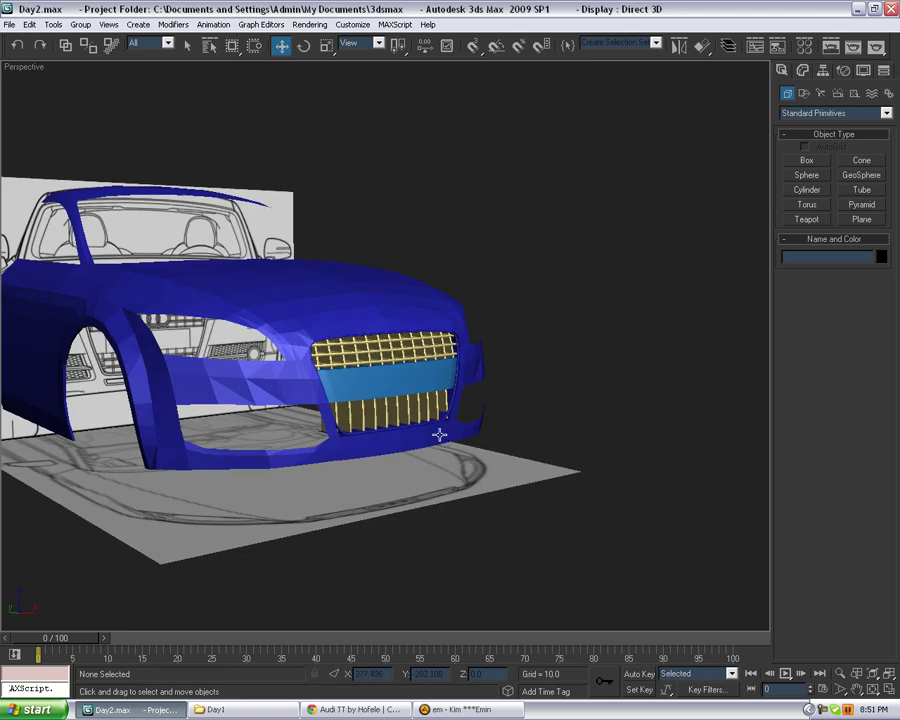
pyautogui.scroll(8, 439, 434)
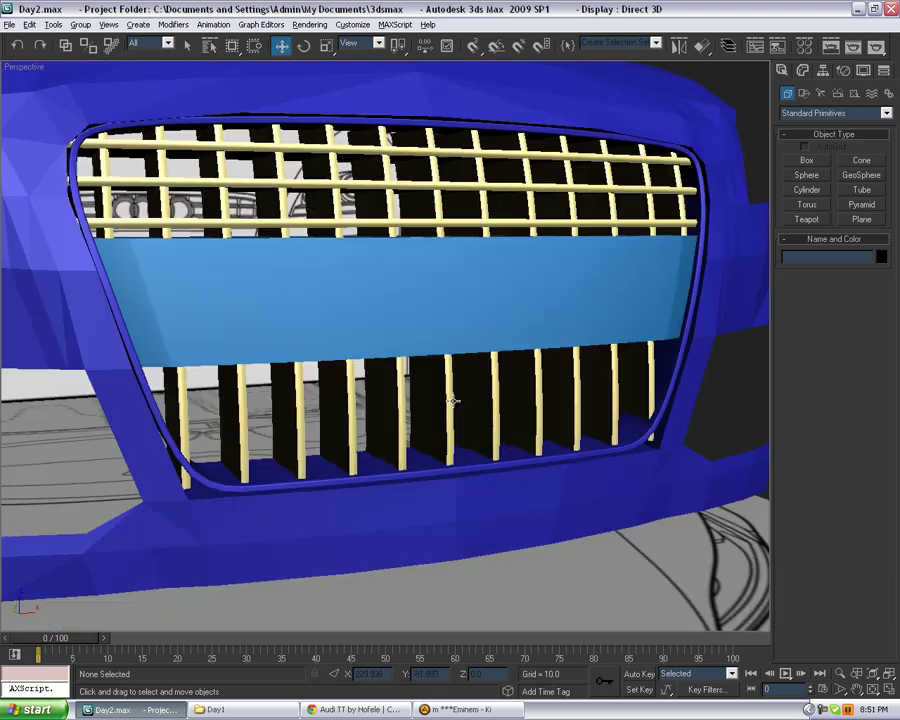
pyautogui.keyDown('alt'); pyautogui.moveTo(452, 400); pyautogui.dragTo(416, 413, button='middle'); pyautogui.keyUp('alt')
pyautogui.scroll(-3, 418, 384)
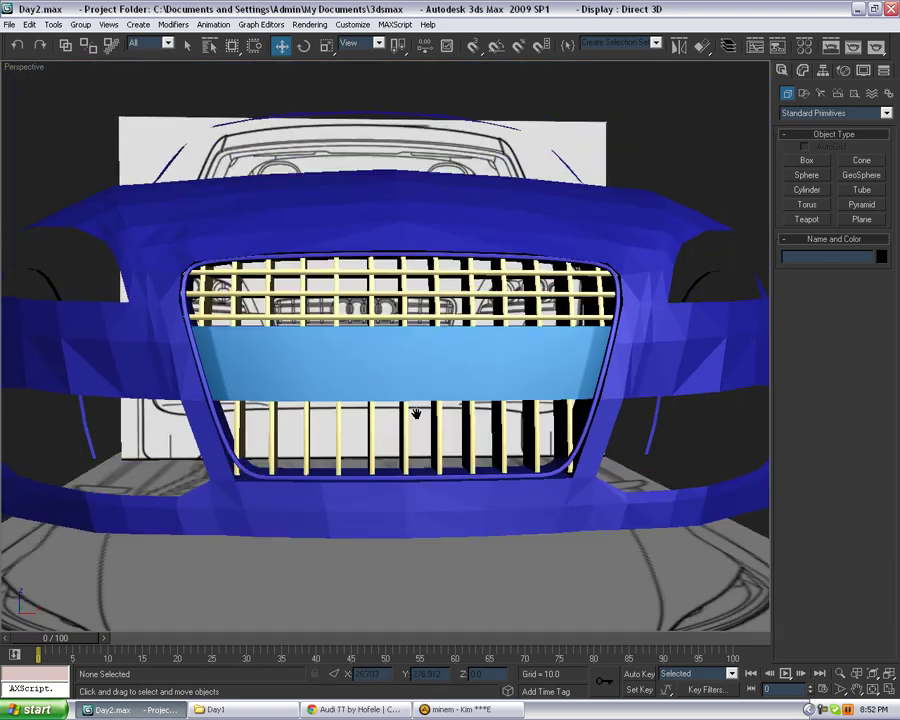
# Draw a box bar in the front view from the lower grille's centre to its side, about 79 wide, 3.4 long and 31.6 high.
pyautogui.press('f')
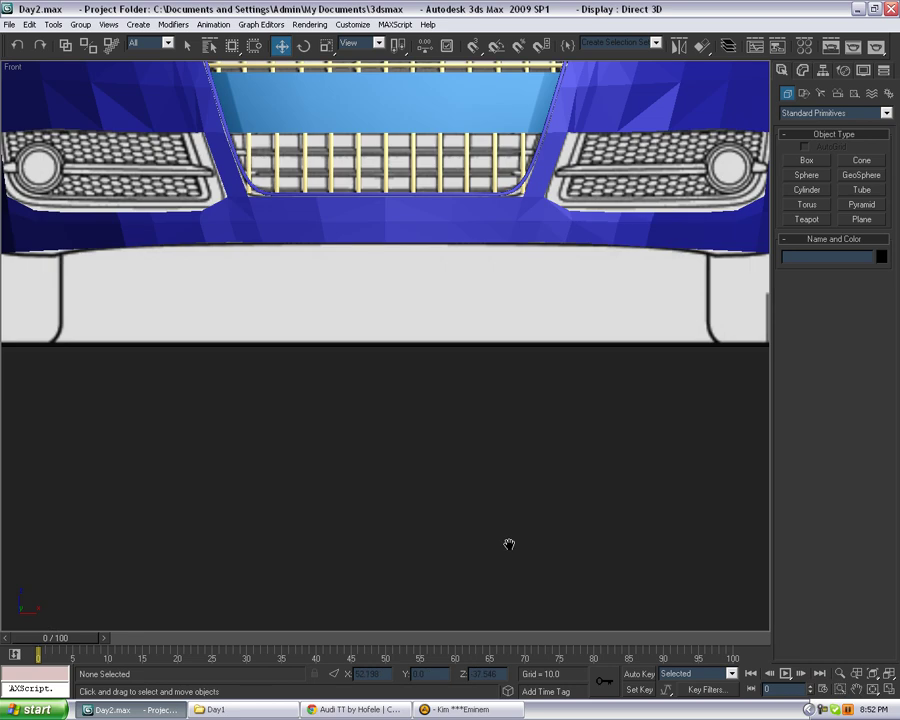
pyautogui.moveTo(510, 543); pyautogui.dragTo(516, 587, button='middle')
pyautogui.scroll(3, 501, 481)
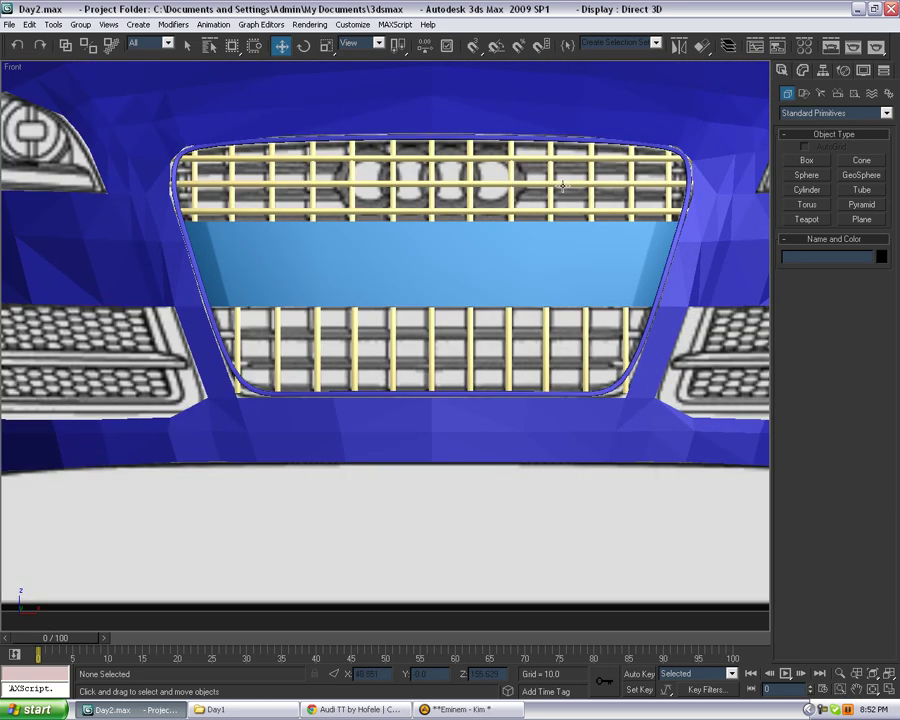
pyautogui.click(818, 163)
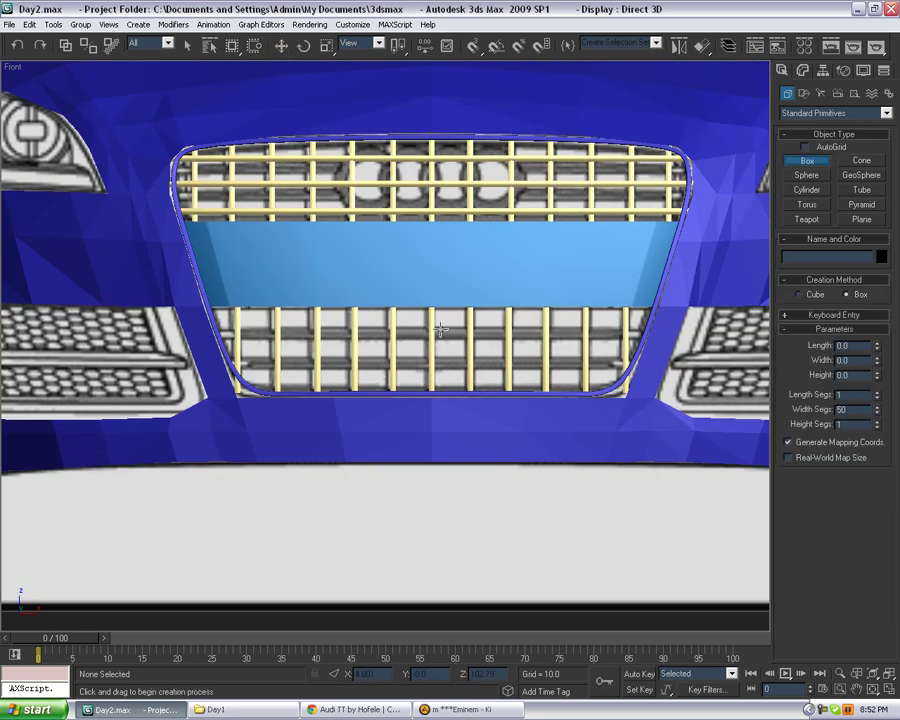
pyautogui.moveTo(432, 330); pyautogui.dragTo(647, 339)
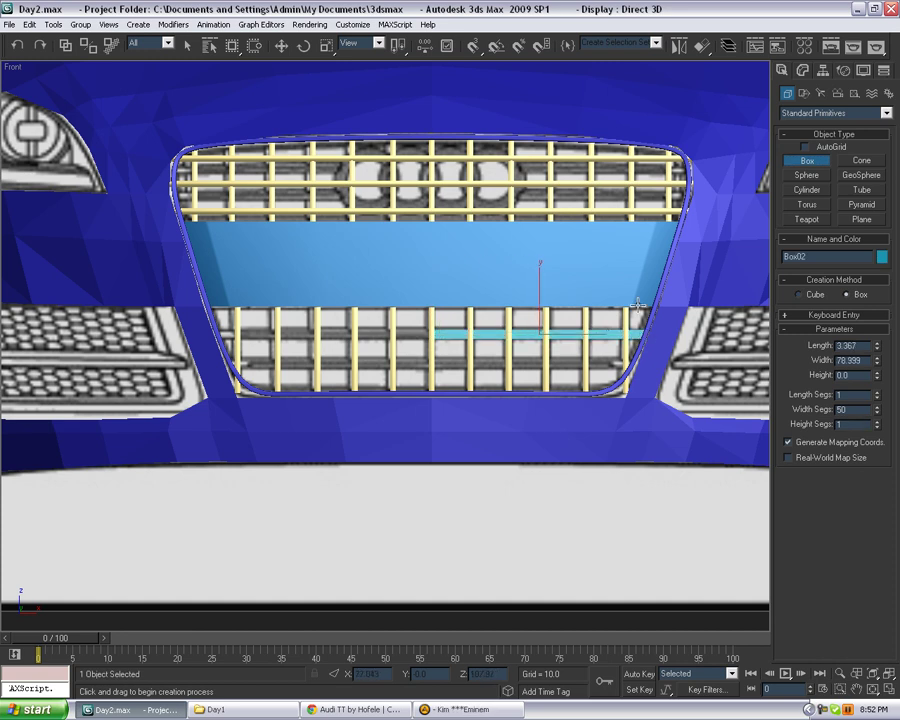
pyautogui.click(630, 251)
pyautogui.click(282, 46)
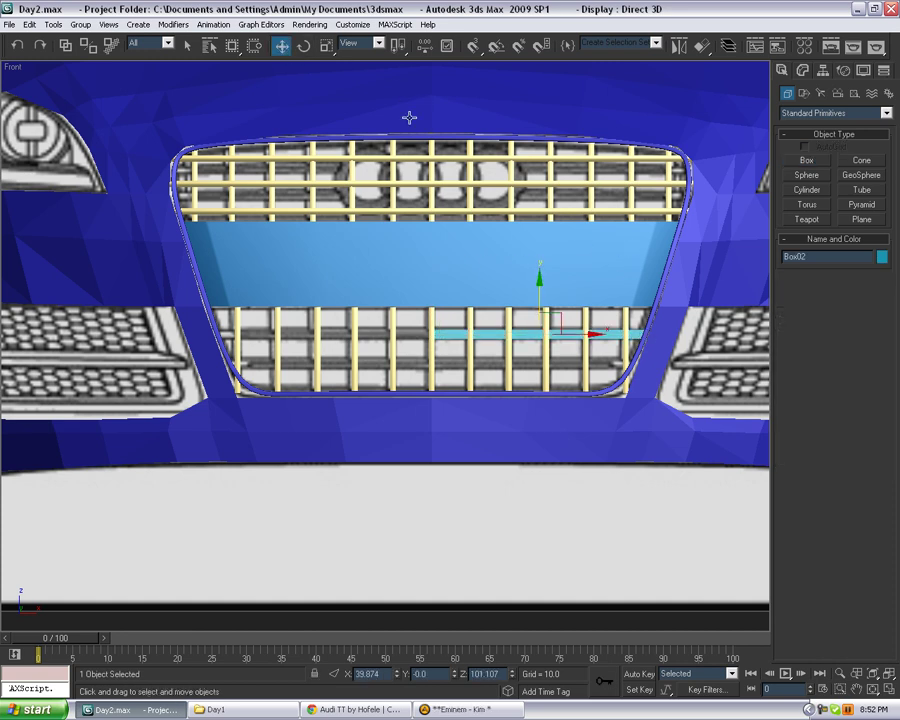
# Move the new box bar along Y into the lower slats at about Y -507.1, and display the edged faces.
pyautogui.press('p')
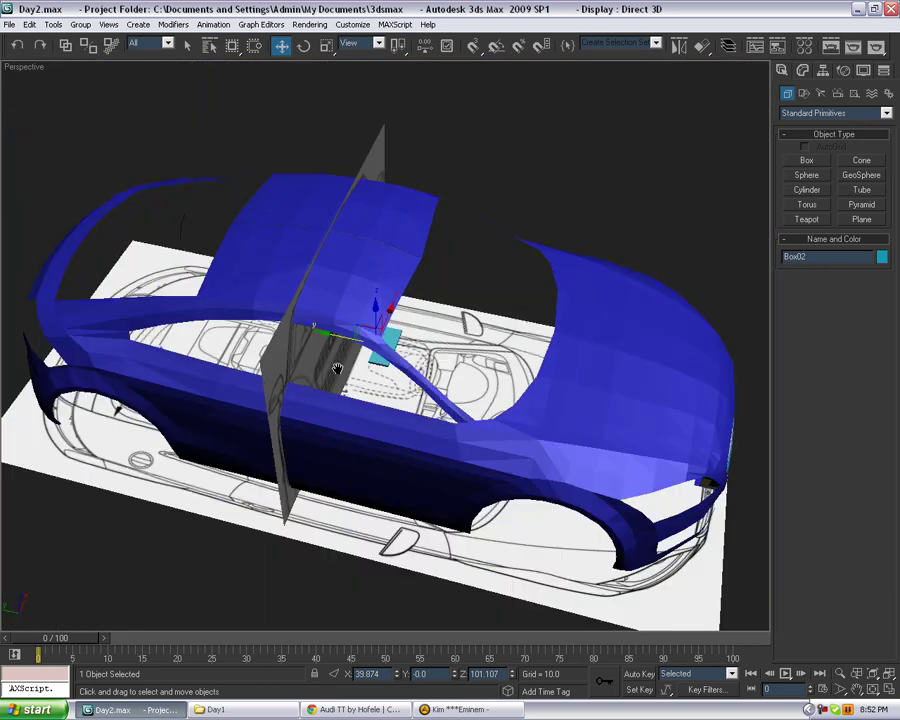
pyautogui.moveTo(337, 369); pyautogui.dragTo(64, 291, button='middle')
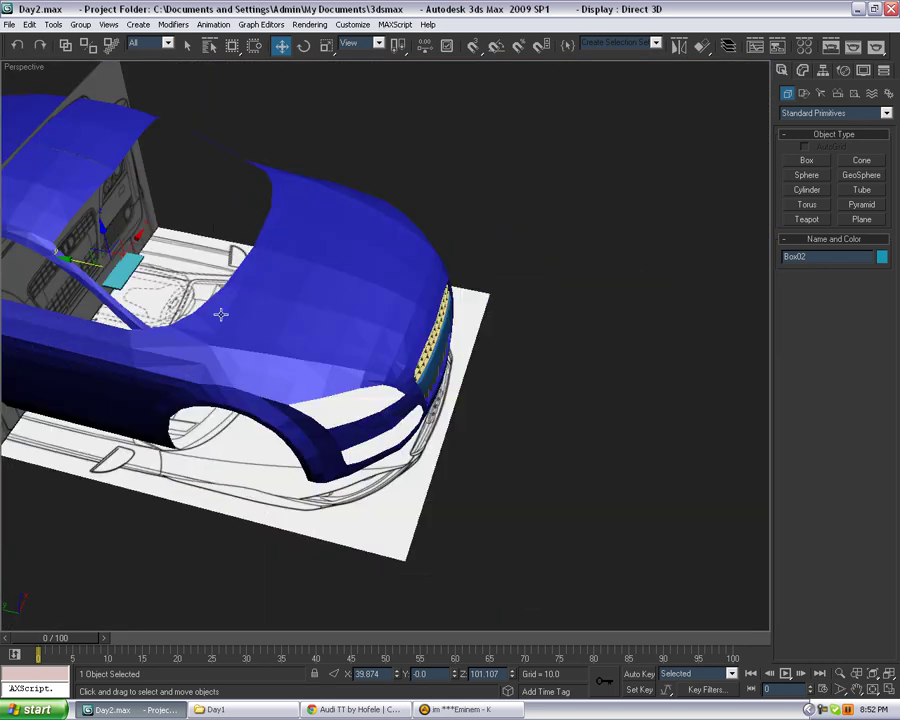
pyautogui.moveTo(197, 300); pyautogui.dragTo(382, 357)
pyautogui.press('z')
pyautogui.keyDown('alt'); pyautogui.moveTo(476, 382); pyautogui.dragTo(510, 362, button='middle'); pyautogui.keyUp('alt')
pyautogui.moveTo(286, 322); pyautogui.dragTo(280, 318)
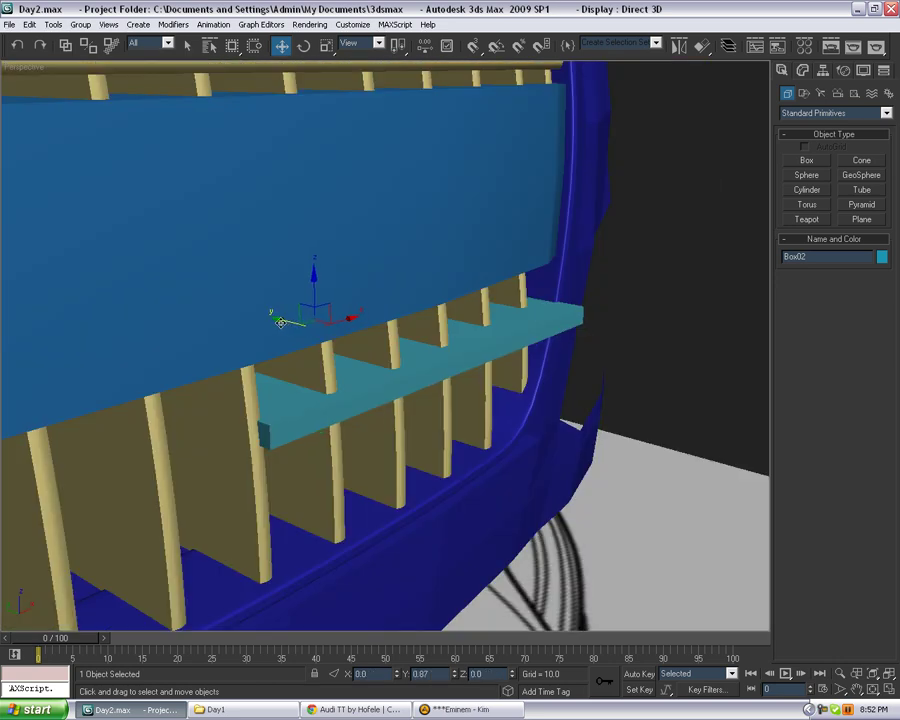
pyautogui.press('F4')
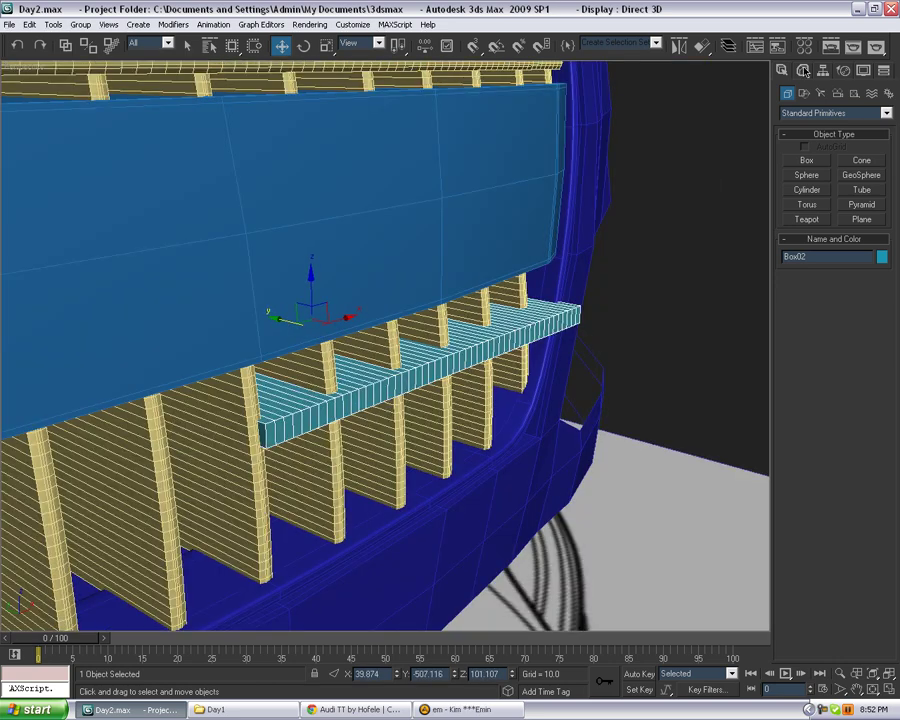
pyautogui.click(804, 71)
pyautogui.rightClick(810, 128)
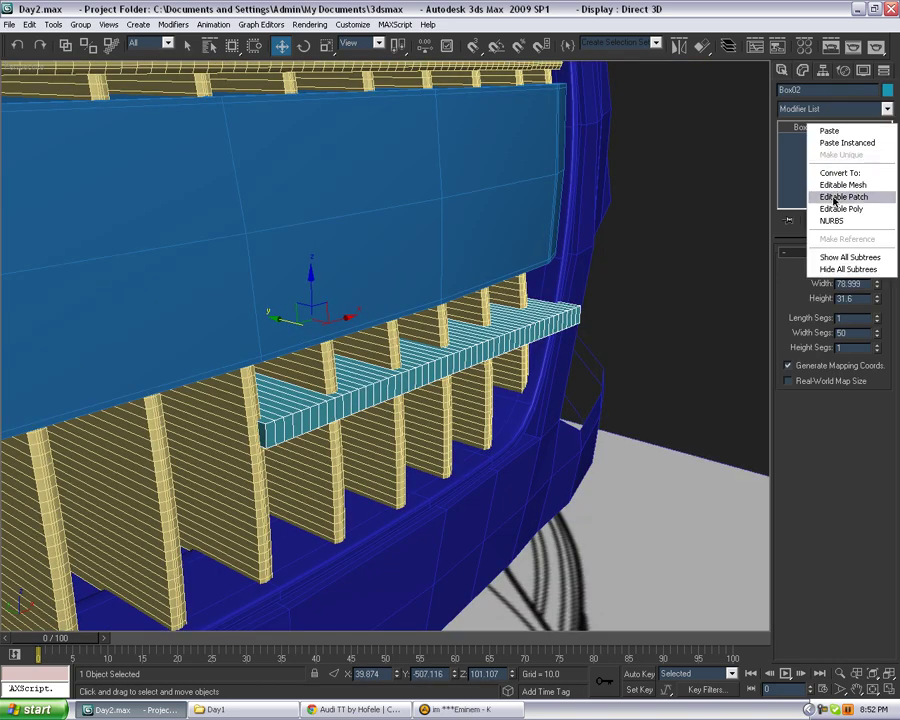
pyautogui.click(670, 193)
pyautogui.moveTo(670, 193); pyautogui.dragTo(673, 378, button='middle')
pyautogui.scroll(-1, 365, 193)
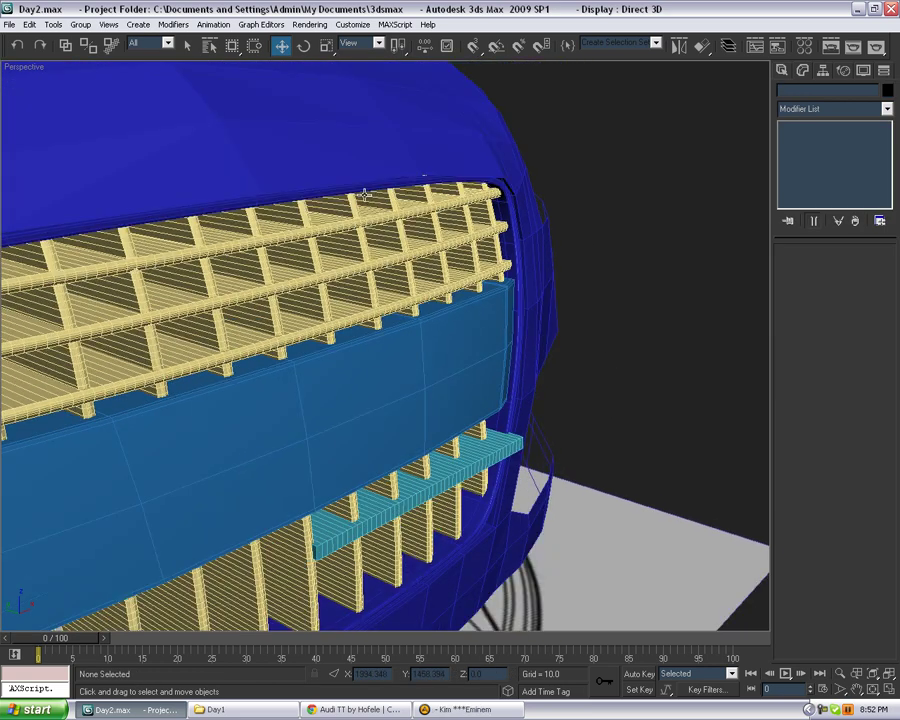
pyautogui.moveTo(474, 296); pyautogui.dragTo(530, 80, button='middle')
pyautogui.scroll(2, 518, 263)
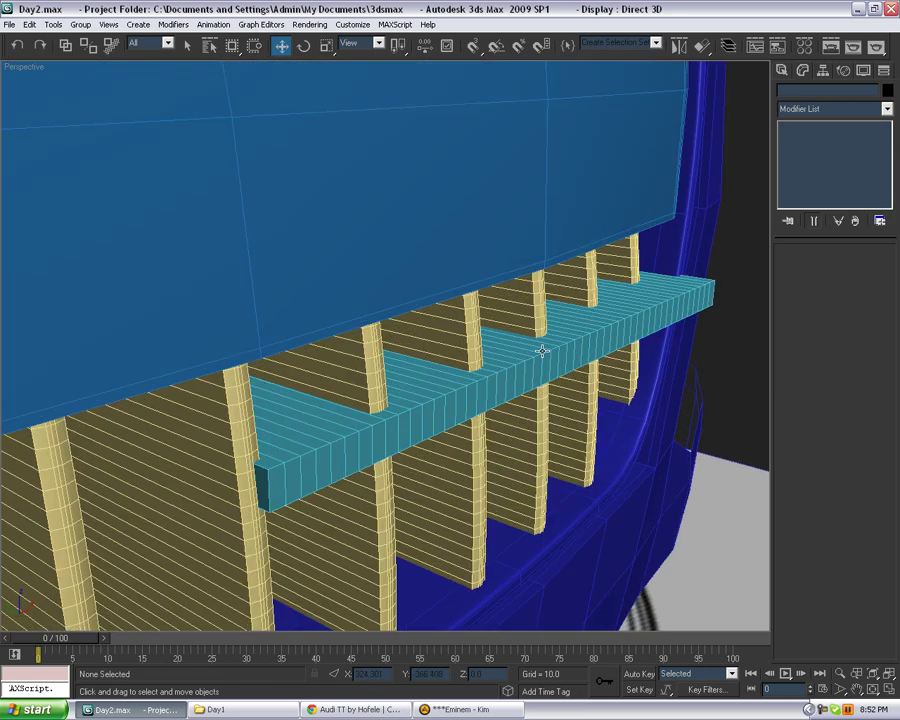
# Check the box bar's fit against the lower slats and delete the box.
pyautogui.click(541, 350)
pyautogui.scroll(-5, 492, 422)
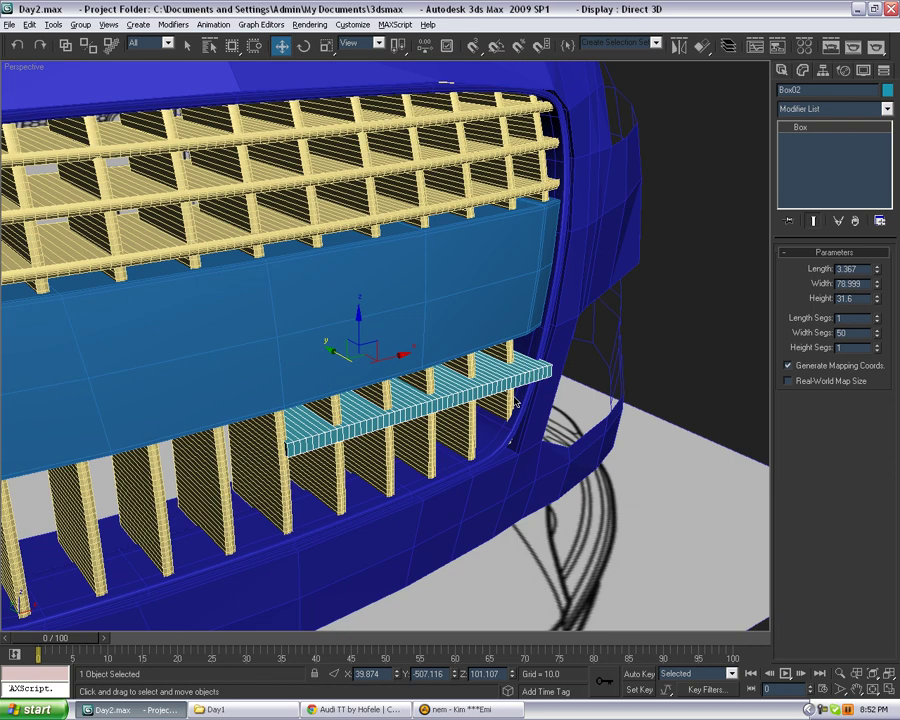
pyautogui.keyDown('alt'); pyautogui.moveTo(516, 402); pyautogui.dragTo(604, 377, button='middle'); pyautogui.keyUp('alt')
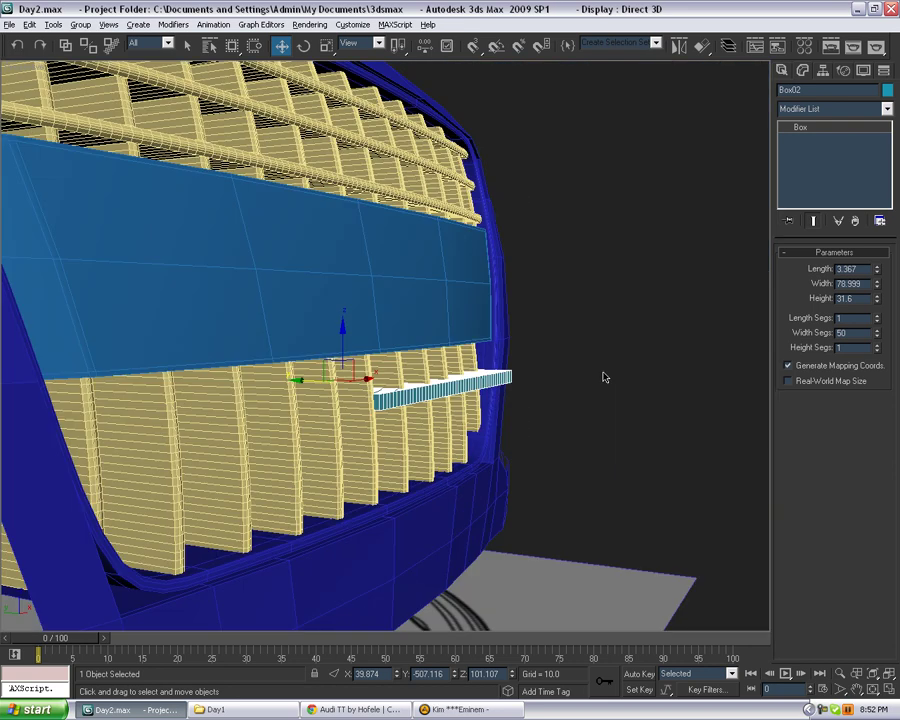
pyautogui.click(540, 224)
# Clone the lowest upper-grille bar as an element down to about Z 84.0 in the lower grille, and move it to about Y -517.4.
pyautogui.click(432, 180)
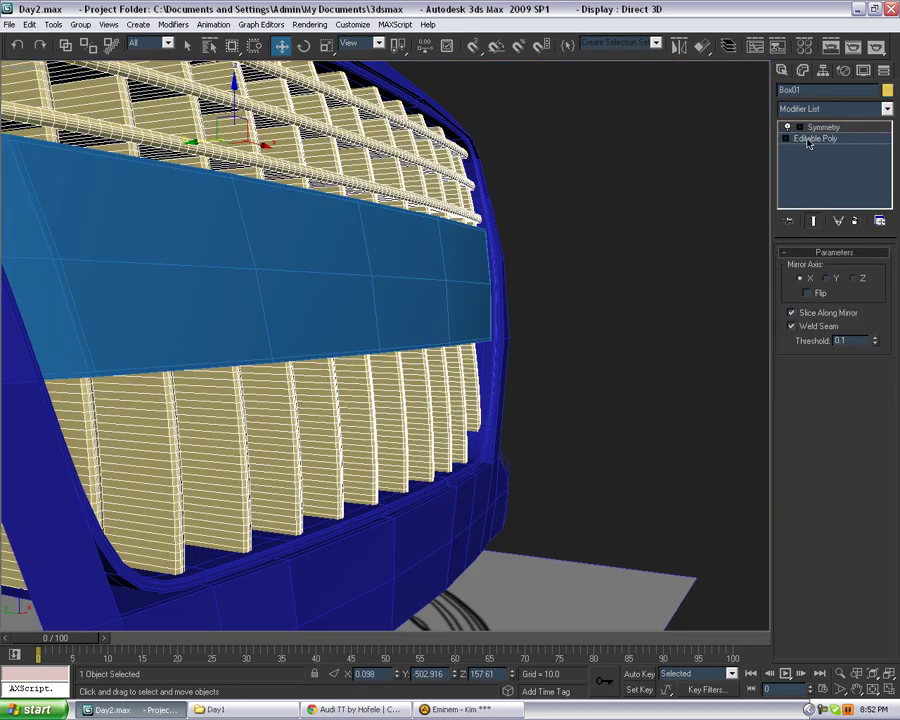
pyautogui.click(812, 138)
pyautogui.click(865, 268)
pyautogui.click(278, 86)
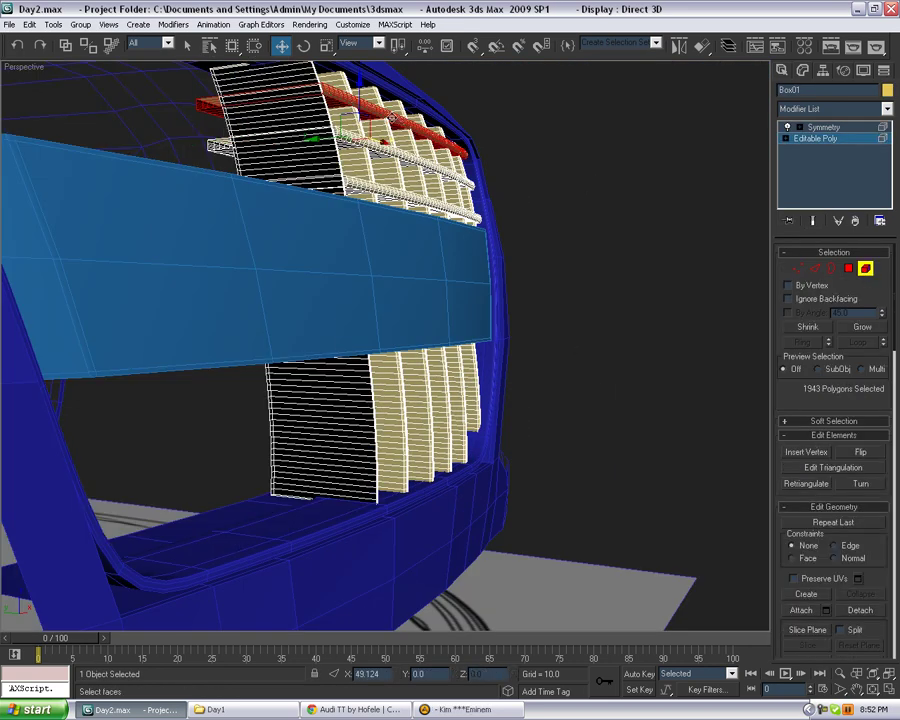
pyautogui.click(418, 196)
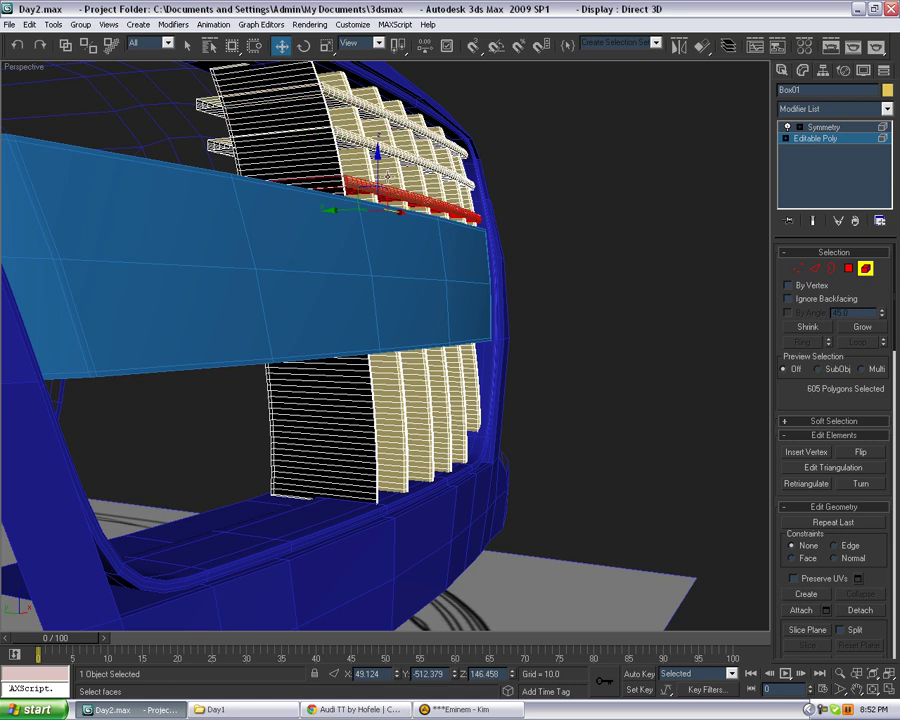
pyautogui.moveTo(376, 172)
pyautogui.keyDown('shift'); pyautogui.mouseDown()
pyautogui.moveTo(407, 401)
pyautogui.moveTo(430, 432)
pyautogui.mouseUp(); pyautogui.keyUp('shift')
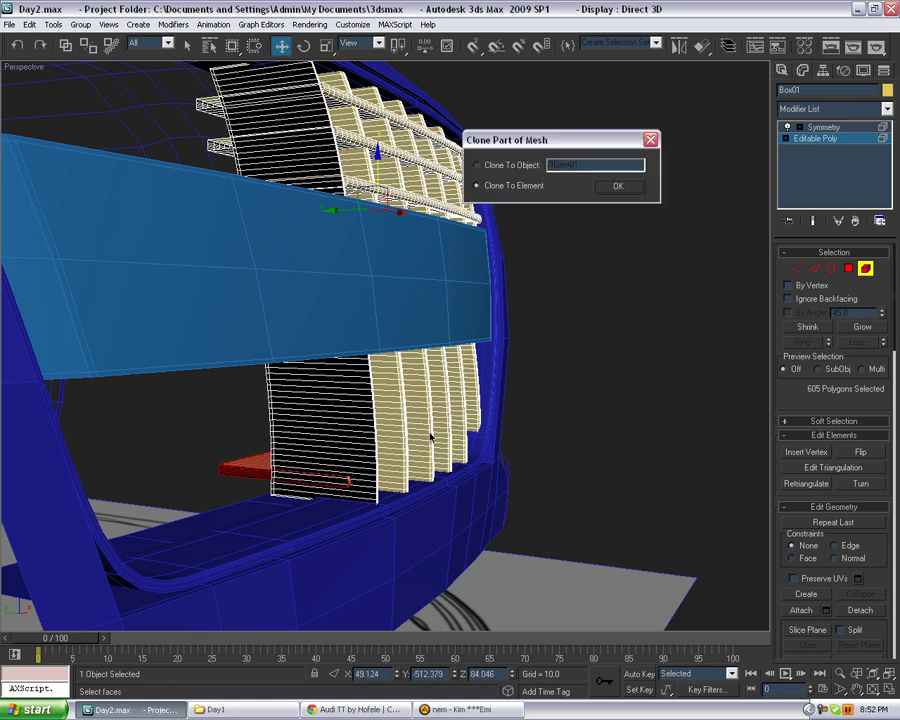
pyautogui.click(610, 187)
pyautogui.moveTo(333, 439); pyautogui.dragTo(350, 445)
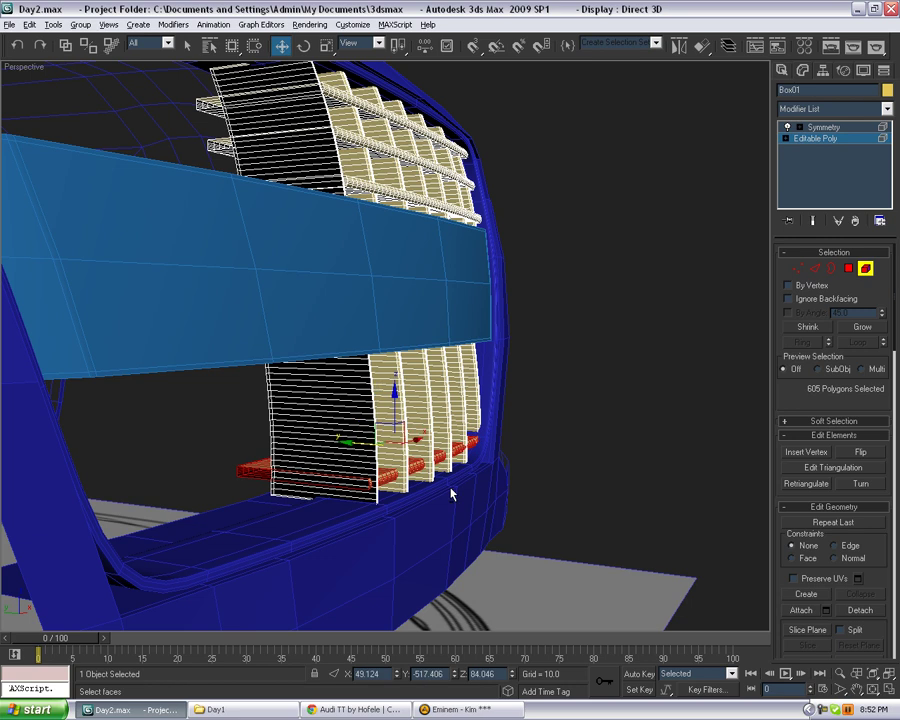
# Clone the lower-grille bar as an element up to about Z 97.2, and select both lower bars together.
pyautogui.moveTo(450, 492)
pyautogui.keyDown('alt'); pyautogui.mouseDown(button='middle')
pyautogui.moveTo(428, 492)
pyautogui.moveTo(454, 470)
pyautogui.mouseUp(button='middle'); pyautogui.keyUp('alt')
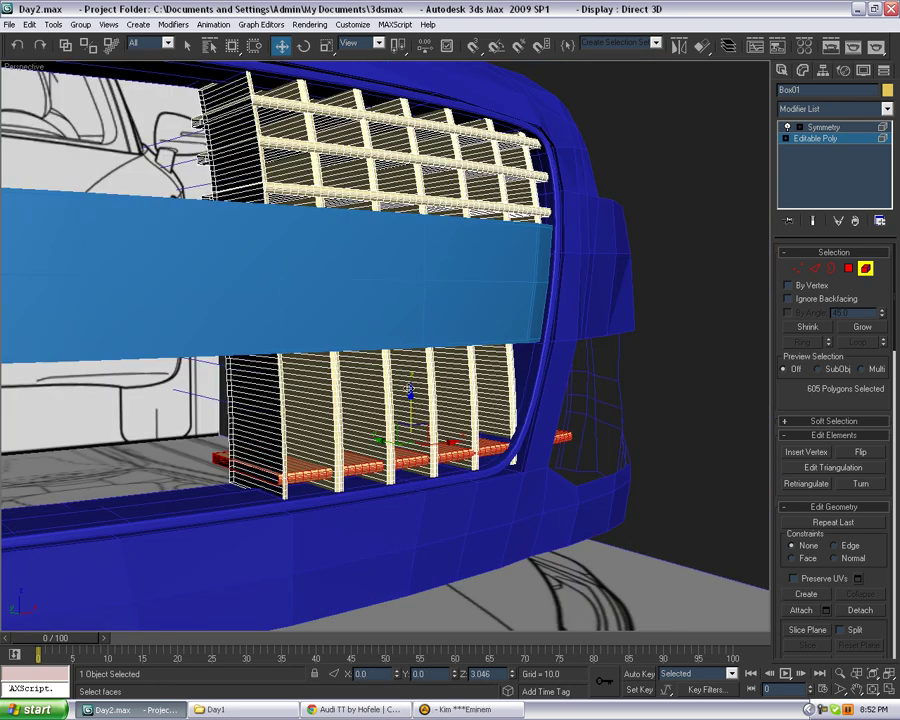
pyautogui.moveTo(410, 404); pyautogui.dragTo(410, 356)
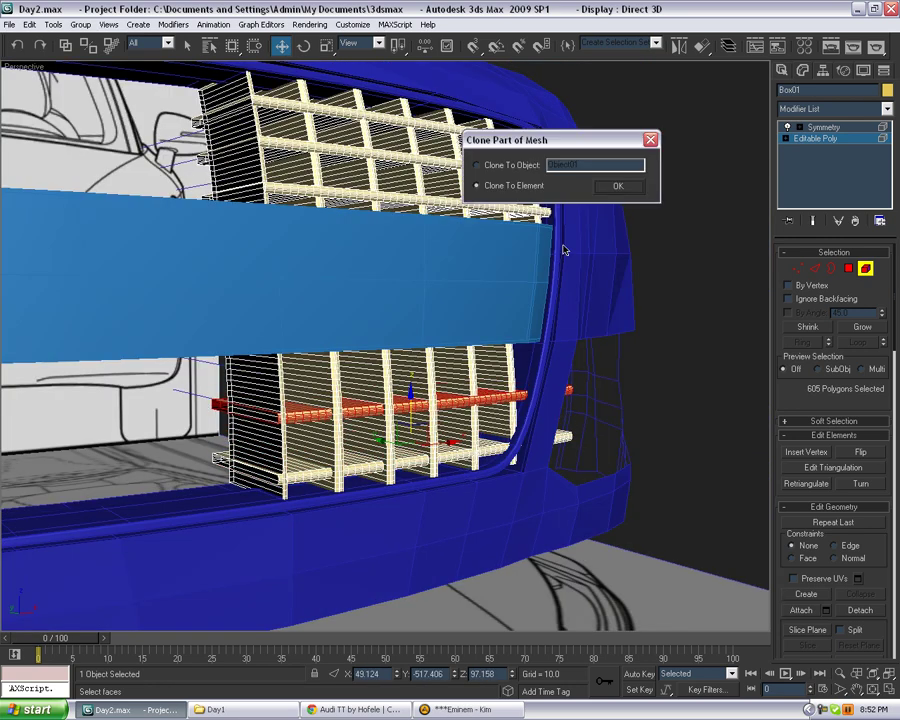
pyautogui.click(614, 187)
pyautogui.keyDown('ctrl'); pyautogui.click(395, 454); pyautogui.keyUp('ctrl')
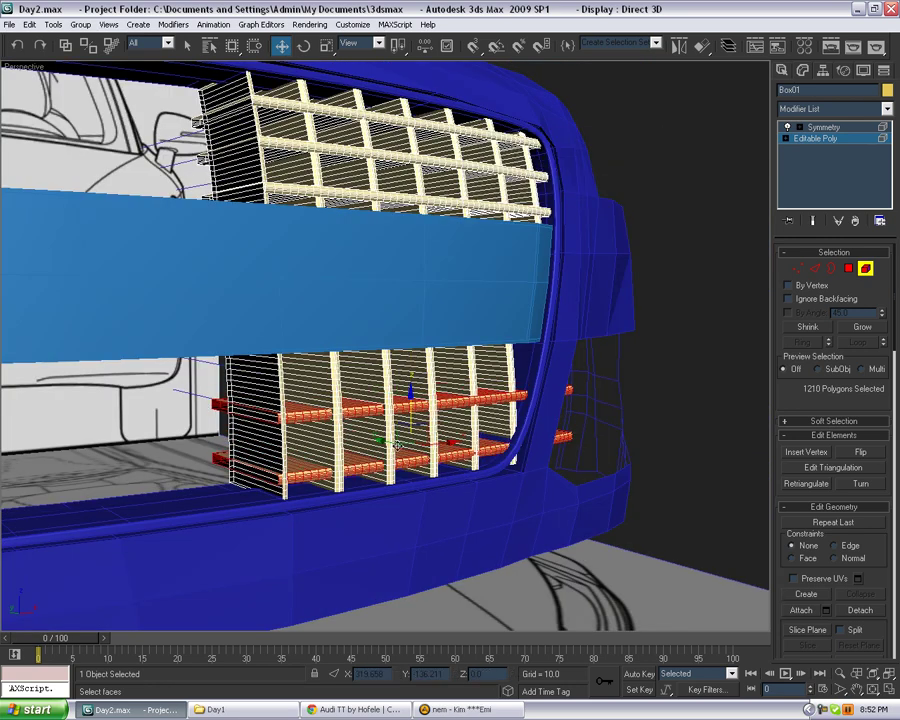
# Raise the two lower grille bars along Z and move them forward along Y through the vertical slats.
pyautogui.moveTo(410, 395); pyautogui.dragTo(410, 388)
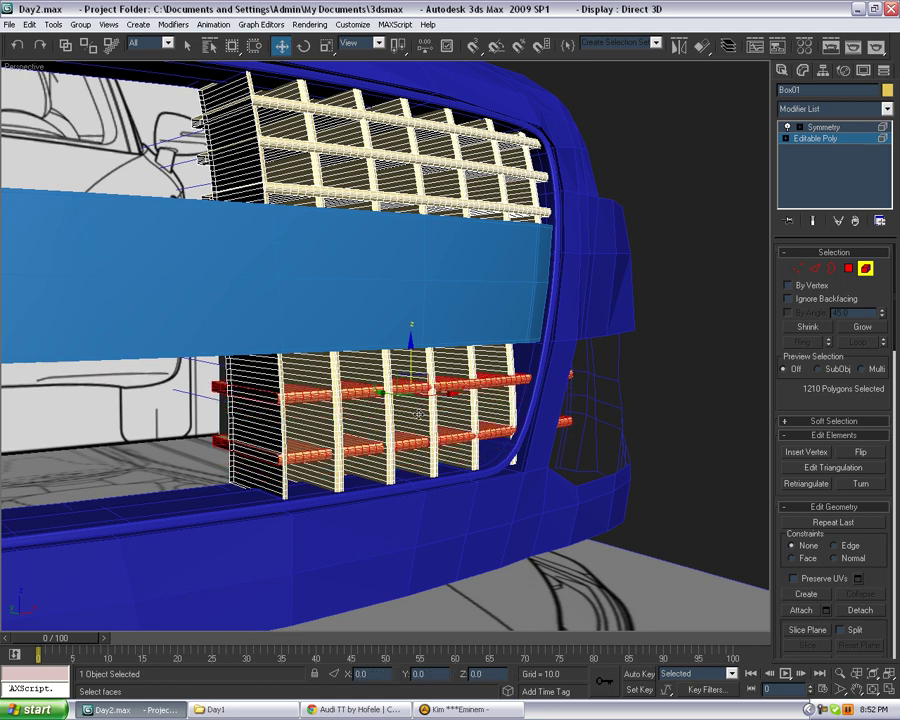
pyautogui.keyDown('alt'); pyautogui.moveTo(410, 388); pyautogui.dragTo(464, 425, button='middle'); pyautogui.keyUp('alt')
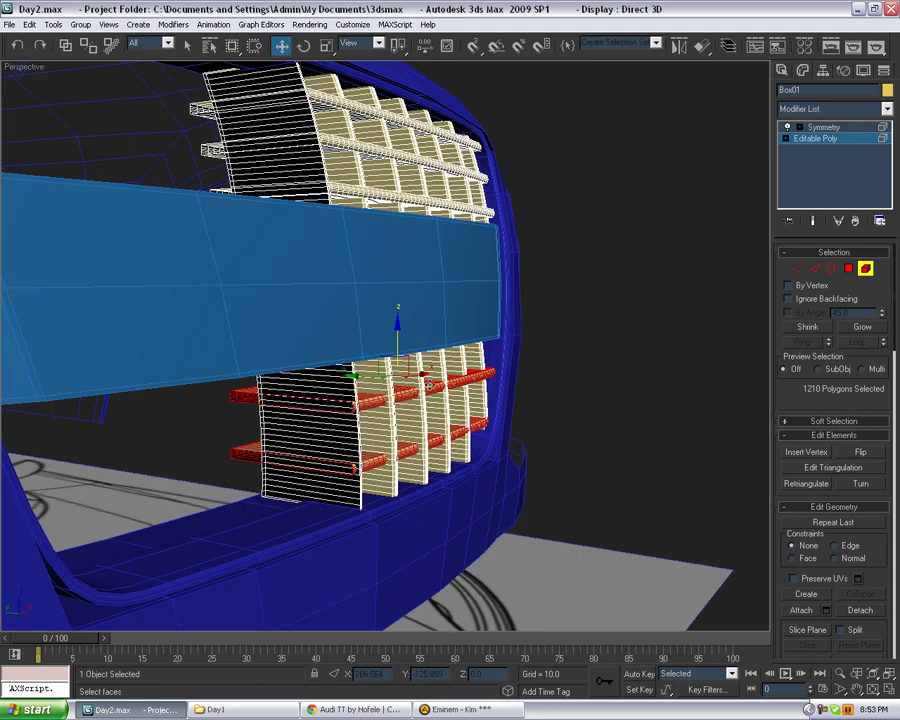
pyautogui.keyDown('alt'); pyautogui.moveTo(428, 385); pyautogui.dragTo(339, 383, button='middle'); pyautogui.keyUp('alt')
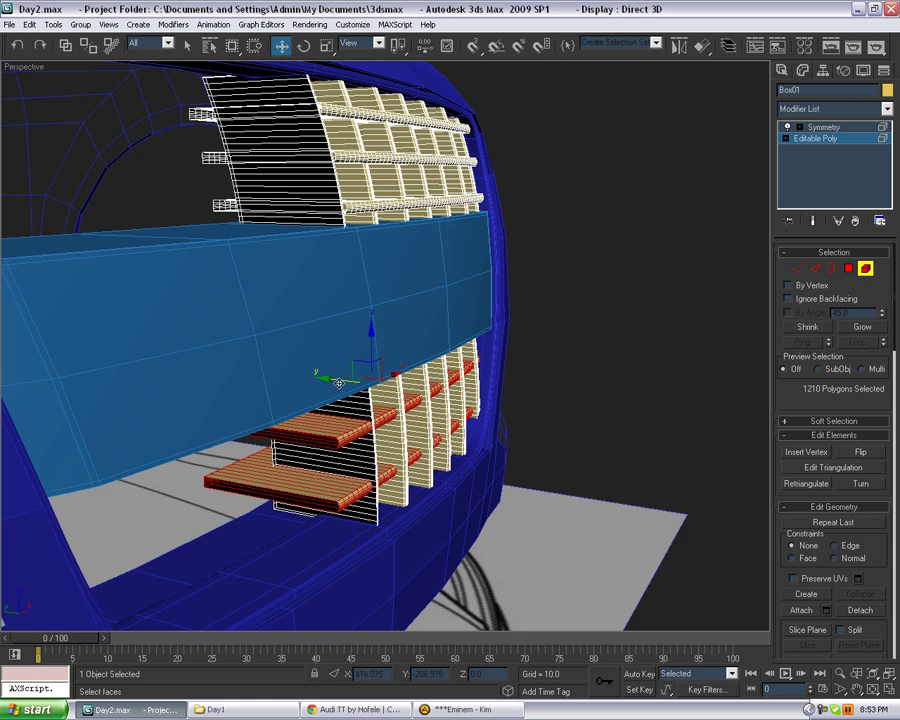
pyautogui.moveTo(339, 383); pyautogui.dragTo(349, 382)
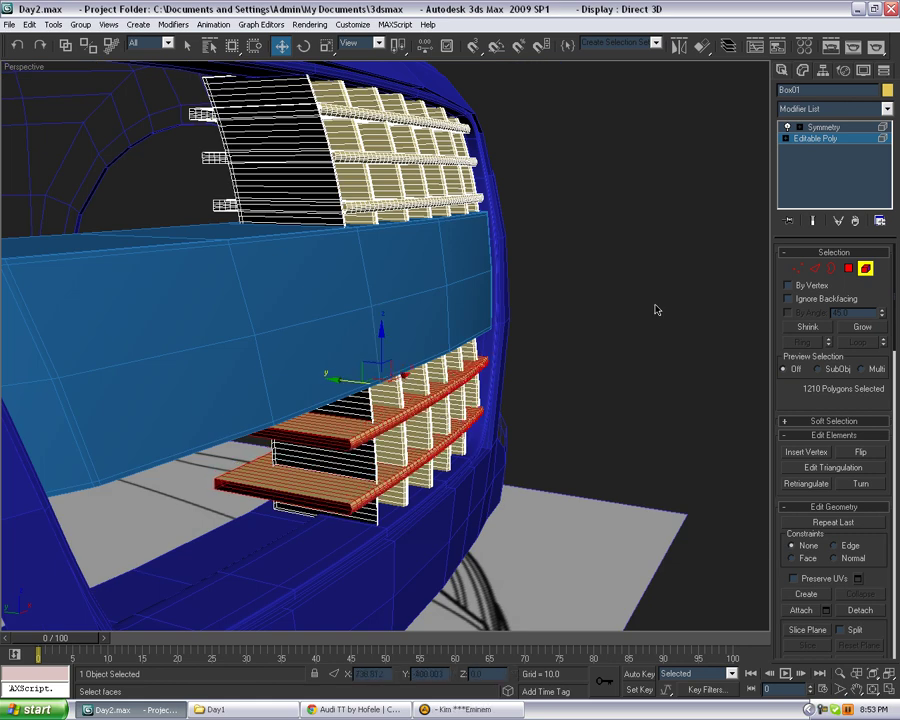
# Leave element editing, deselect the grille, hide the edged faces, and inspect how the lower bars fit inside the frame.
pyautogui.click(782, 70)
pyautogui.click(628, 260)
pyautogui.press('F4')
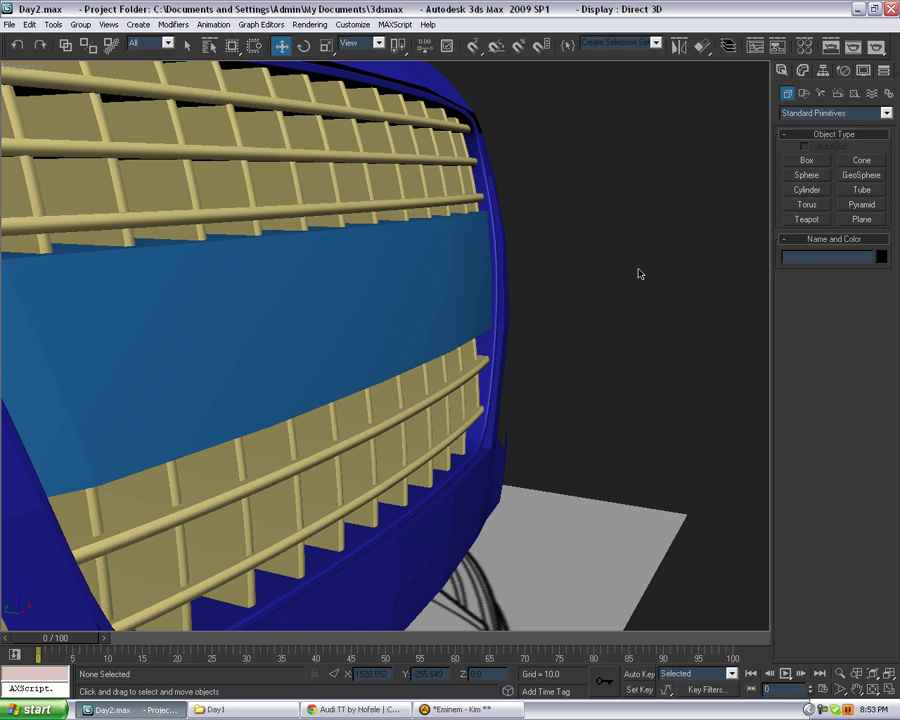
pyautogui.keyDown('alt'); pyautogui.moveTo(622, 349); pyautogui.dragTo(510, 354, button='middle'); pyautogui.keyUp('alt')
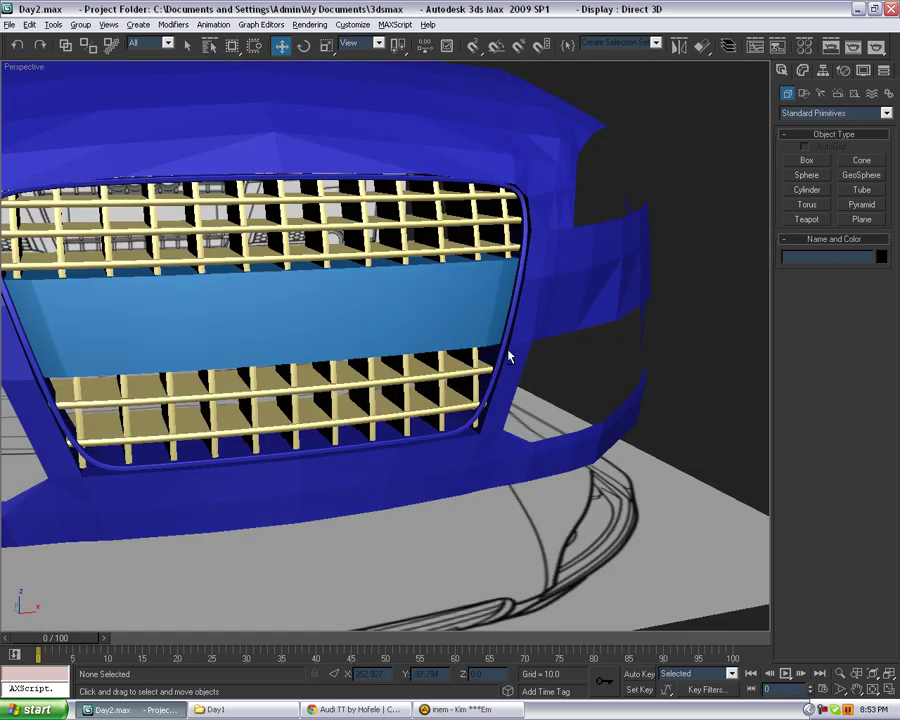
pyautogui.keyDown('alt'); pyautogui.moveTo(406, 373); pyautogui.dragTo(452, 368, button='middle'); pyautogui.keyUp('alt')
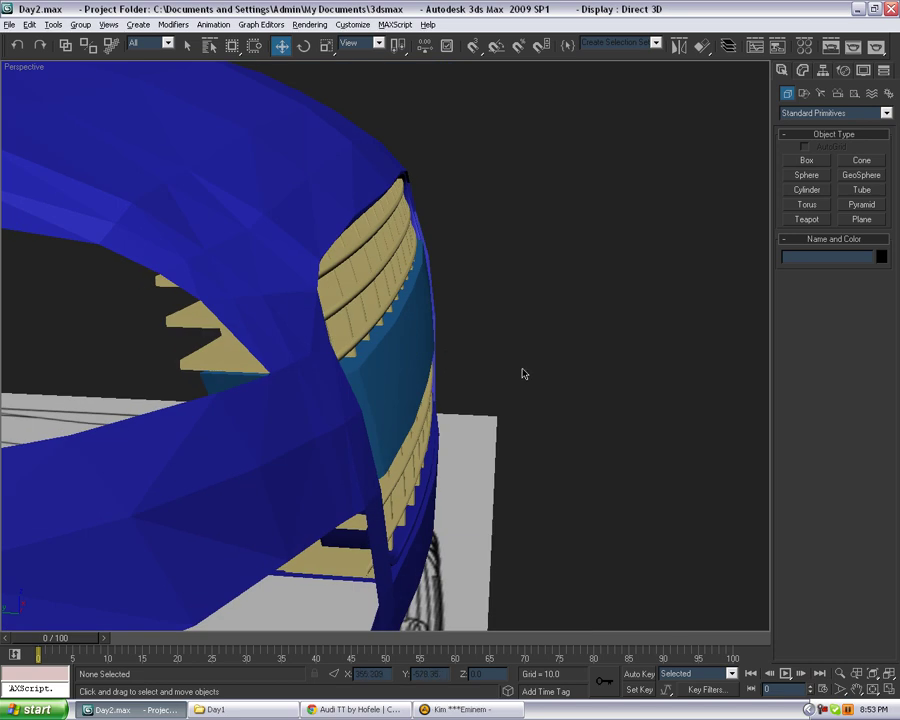
pyautogui.keyDown('alt'); pyautogui.moveTo(522, 373); pyautogui.dragTo(565, 333, button='middle'); pyautogui.keyUp('alt')
# Isolate the grille slats, the surrounding frame and the centre panel from the rest of the car body.
pyautogui.click(557, 288)
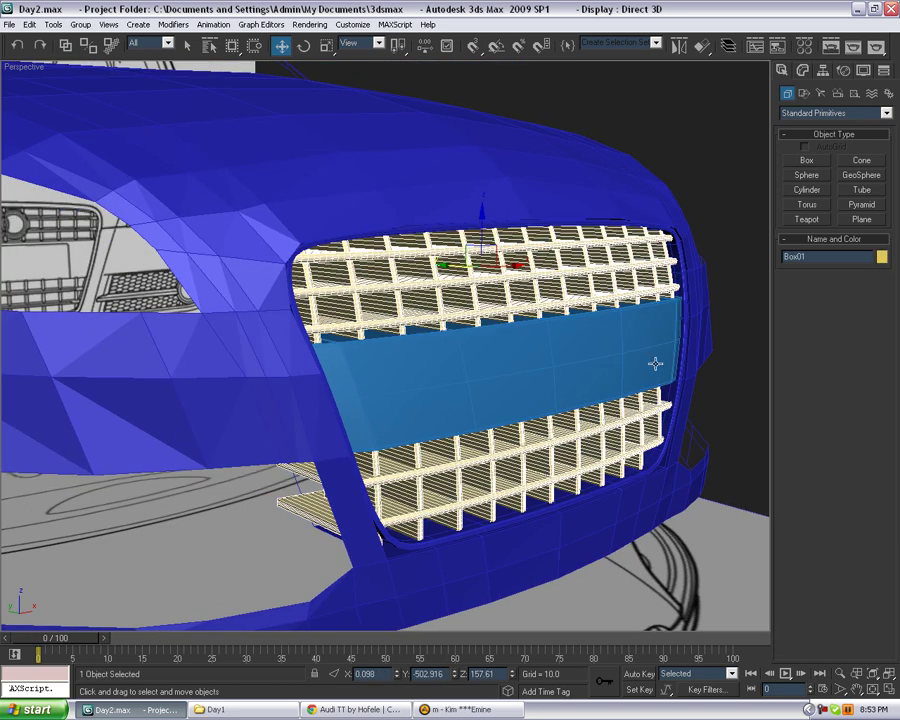
pyautogui.keyDown('ctrl'); pyautogui.click(672, 418); pyautogui.keyUp('ctrl')
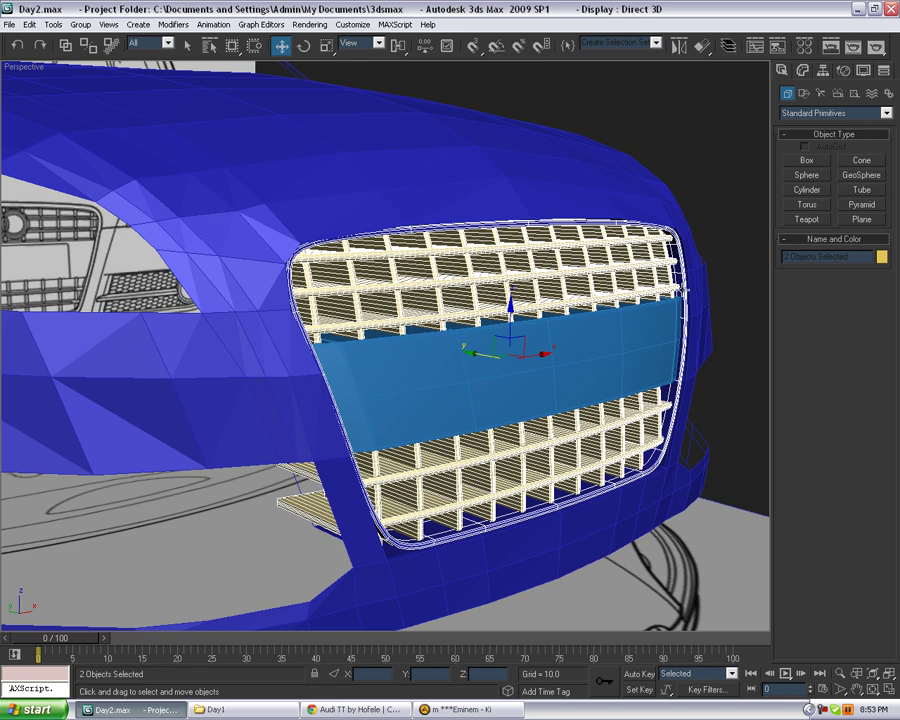
pyautogui.keyDown('ctrl'); pyautogui.click(621, 328); pyautogui.keyUp('ctrl')
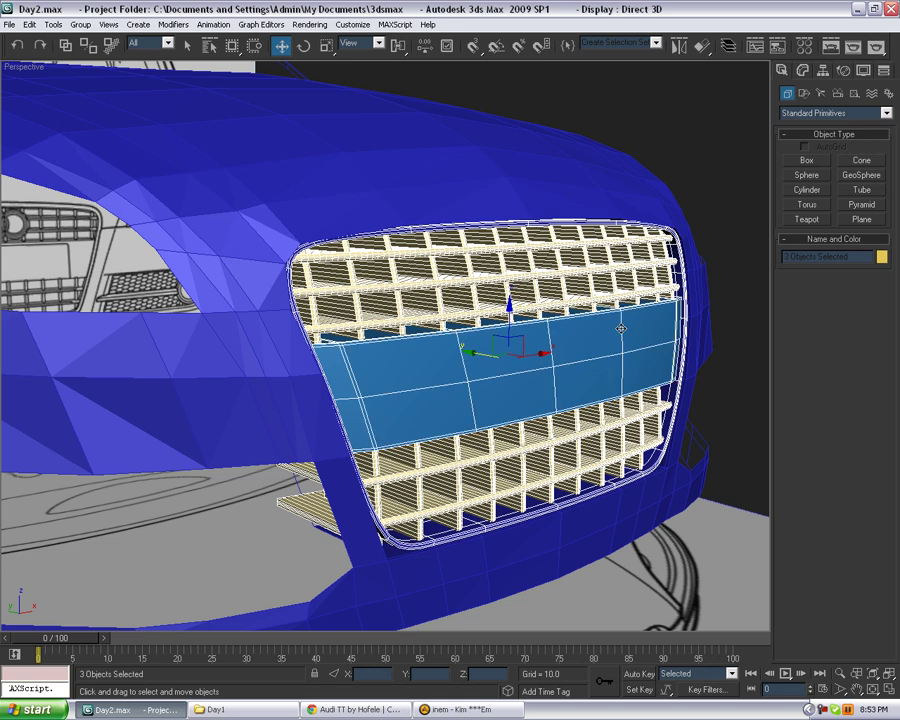
pyautogui.hotkey('alt', 'q')
pyautogui.click(649, 321)
pyautogui.keyDown('alt'); pyautogui.moveTo(649, 321); pyautogui.dragTo(465, 469, button='middle'); pyautogui.keyUp('alt')
# Assign the grey 06 - Default material to all three isolated grille objects.
pyautogui.moveTo(219, 151); pyautogui.dragTo(575, 571)
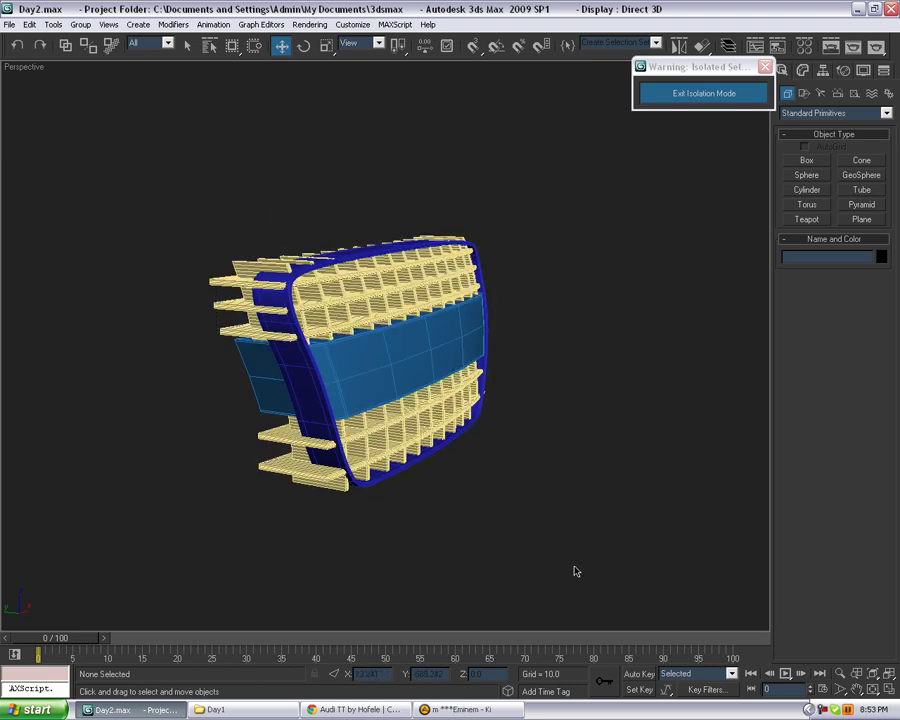
pyautogui.press('m')
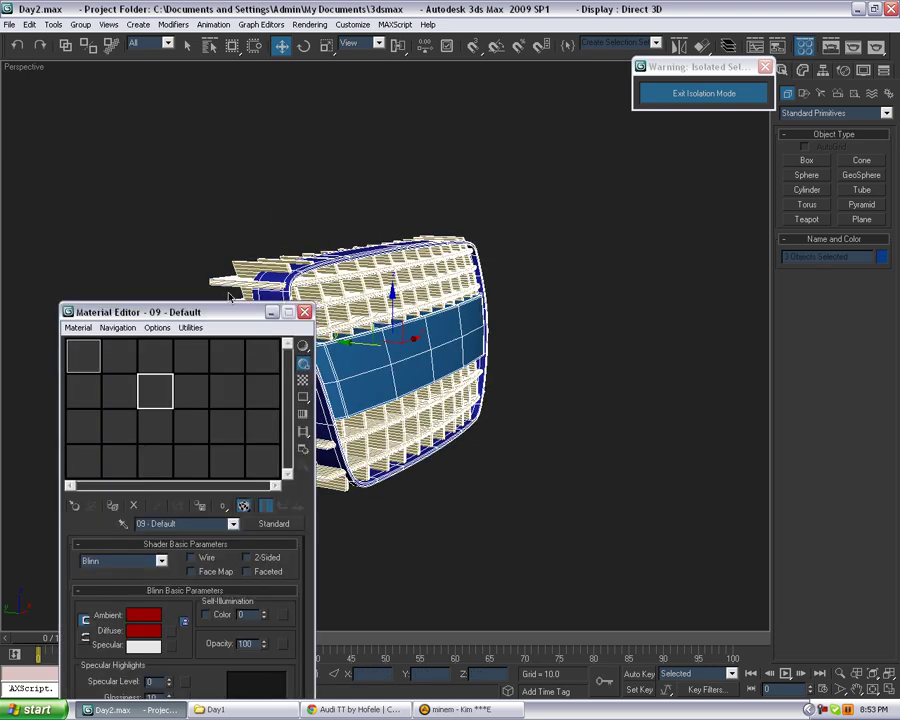
pyautogui.click(256, 370)
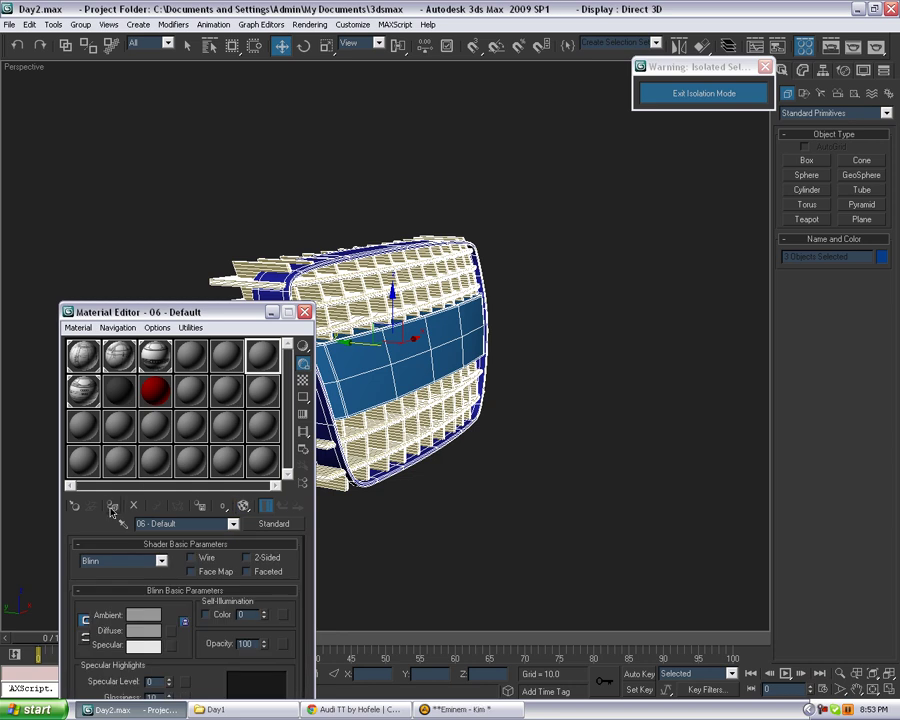
pyautogui.click(112, 506)
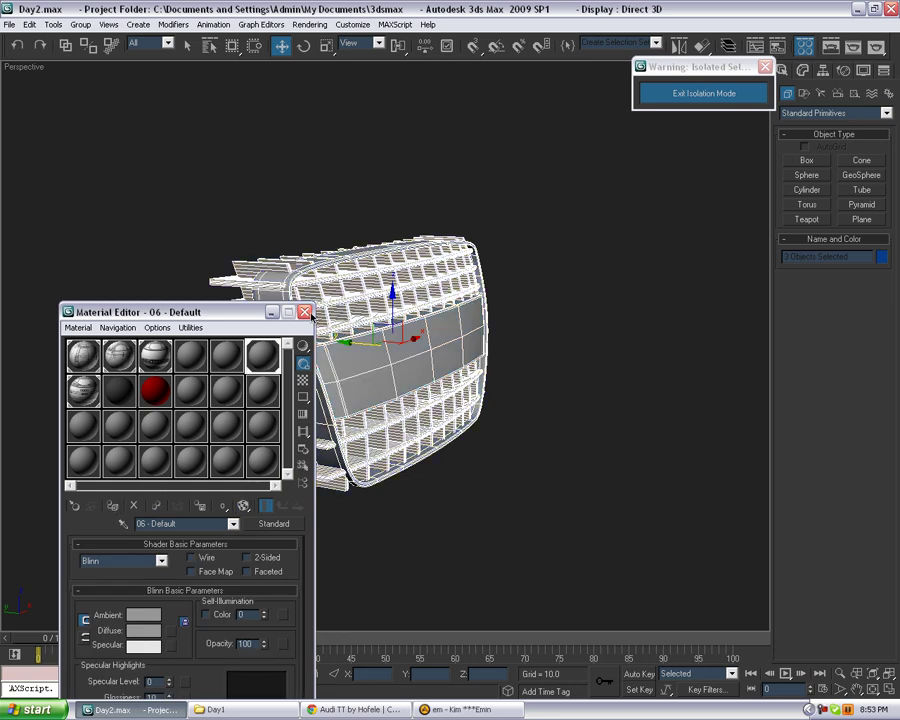
pyautogui.click(304, 312)
# Set the object colour of the three grille parts to black and deselect them.
pyautogui.click(881, 258)
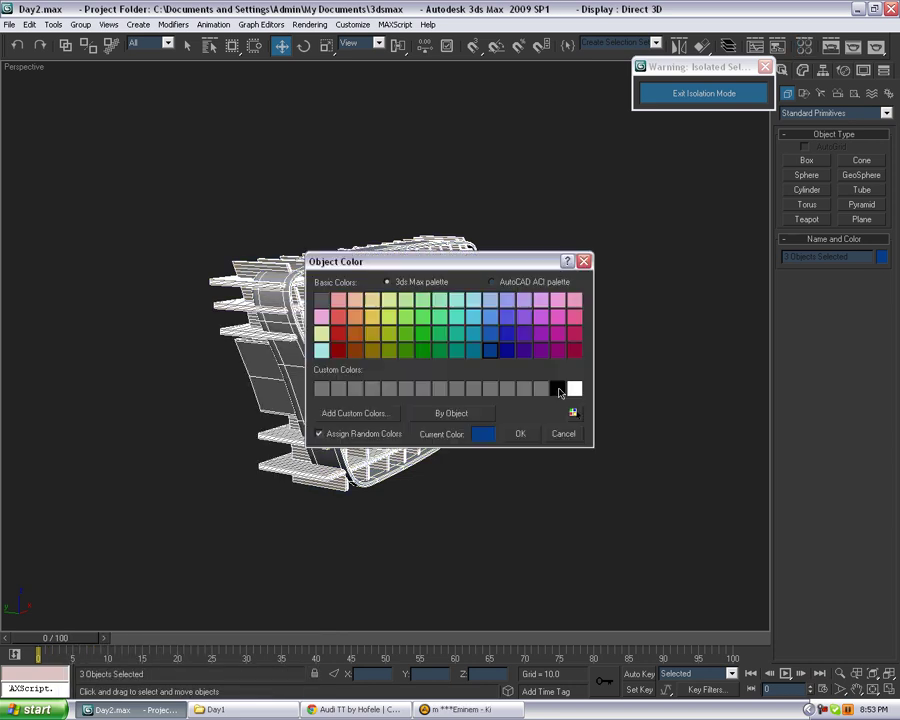
pyautogui.click(556, 386)
pyautogui.click(520, 434)
pyautogui.click(545, 454)
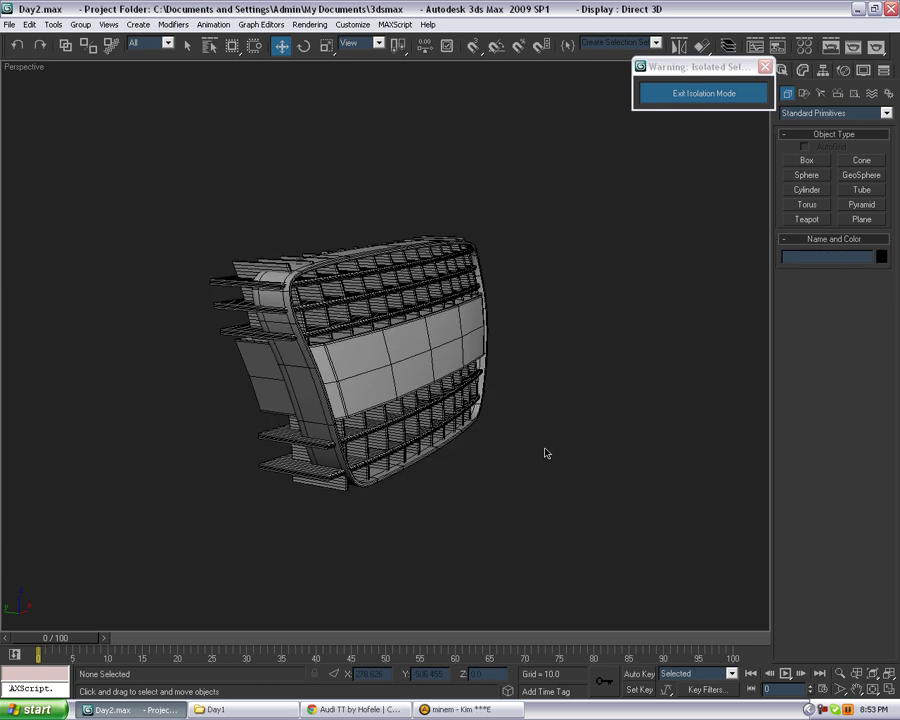
pyautogui.keyDown('alt'); pyautogui.moveTo(577, 437); pyautogui.dragTo(468, 430, button='middle'); pyautogui.keyUp('alt')
pyautogui.scroll(4, 366, 407)
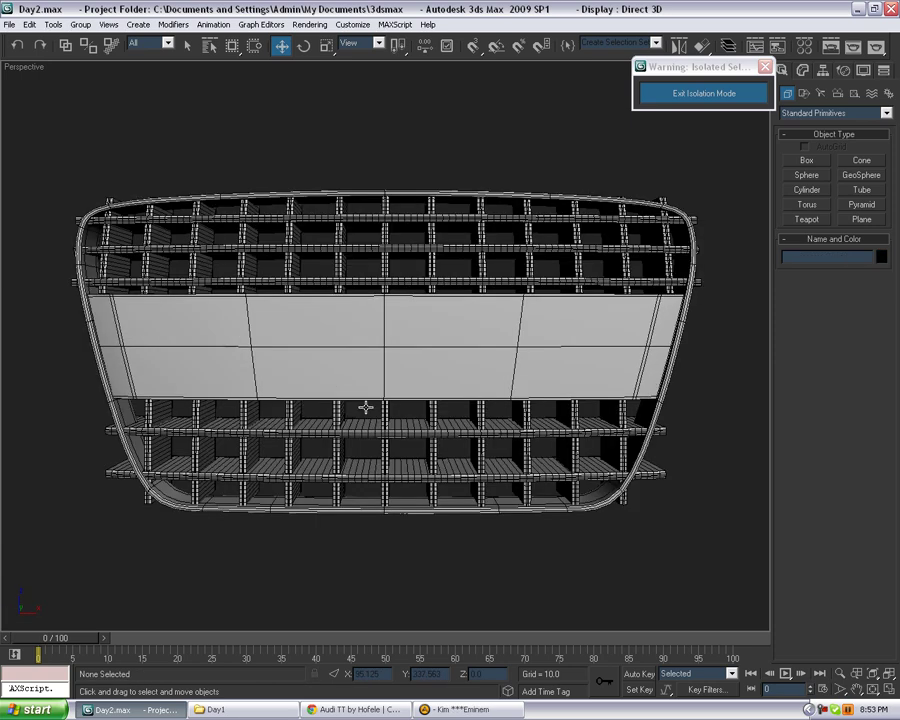
pyautogui.keyDown('alt'); pyautogui.moveTo(366, 407); pyautogui.dragTo(273, 272, button='middle'); pyautogui.keyUp('alt')
pyautogui.scroll(-4, 472, 408)
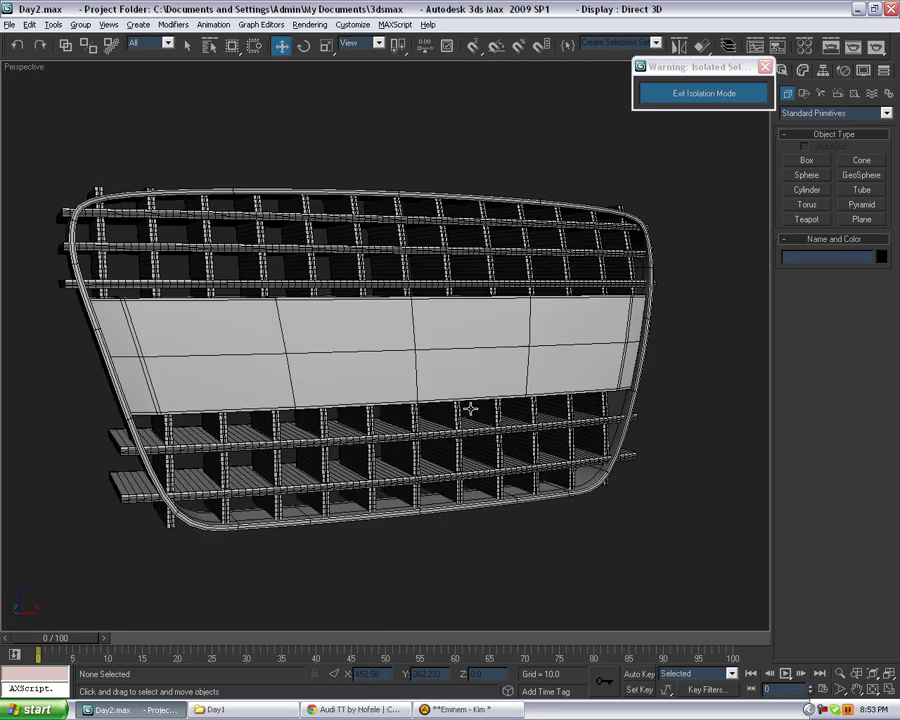
pyautogui.keyDown('alt'); pyautogui.moveTo(379, 378); pyautogui.dragTo(484, 378, button='middle'); pyautogui.keyUp('alt')
pyautogui.click(416, 316)
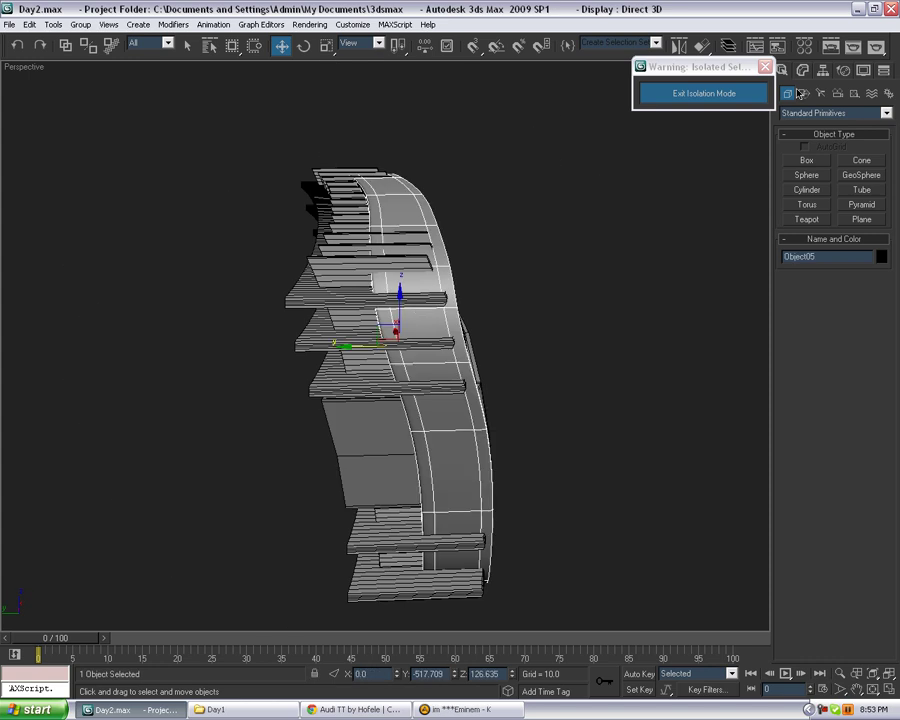
pyautogui.click(802, 93)
pyautogui.click(821, 141)
pyautogui.keyDown('alt'); pyautogui.moveTo(640, 251); pyautogui.dragTo(671, 251, button='middle'); pyautogui.keyUp('alt')
pyautogui.scroll(3, 671, 251)
pyautogui.click(816, 268)
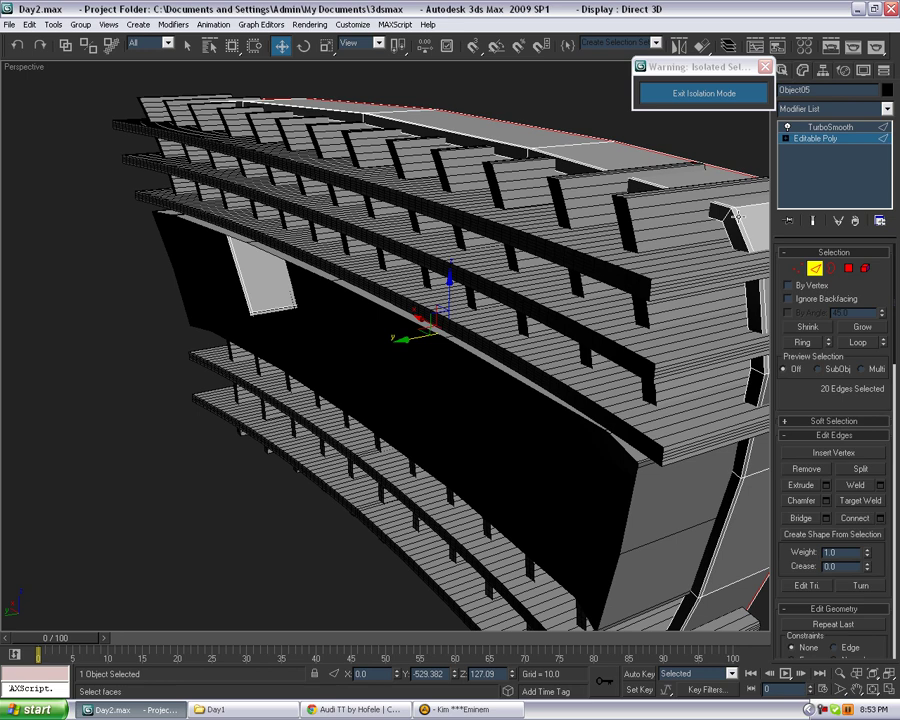
pyautogui.click(725, 215)
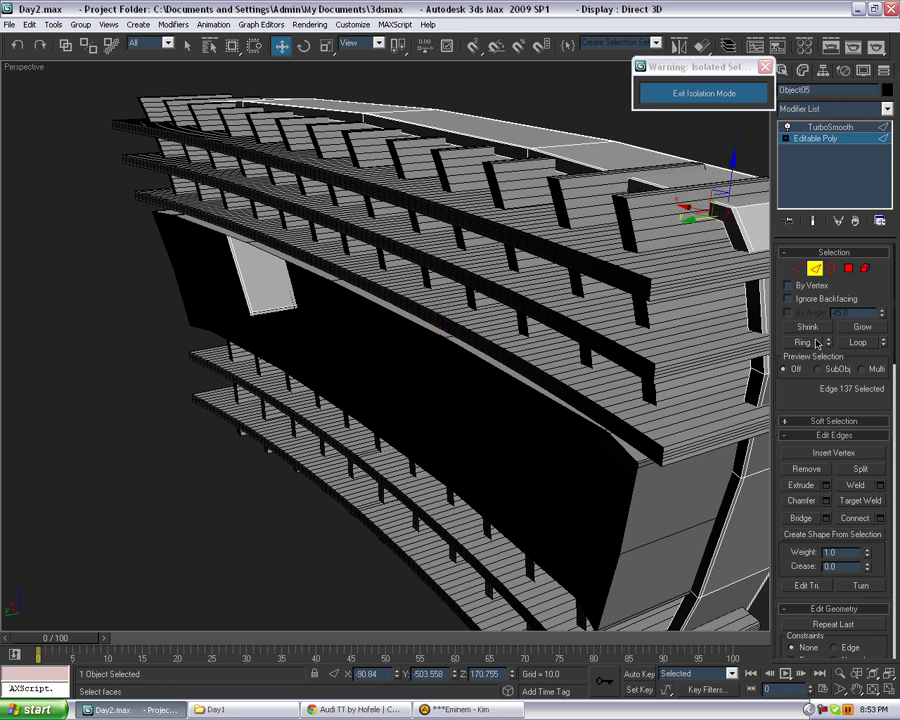
pyautogui.click(818, 343)
pyautogui.click(848, 268)
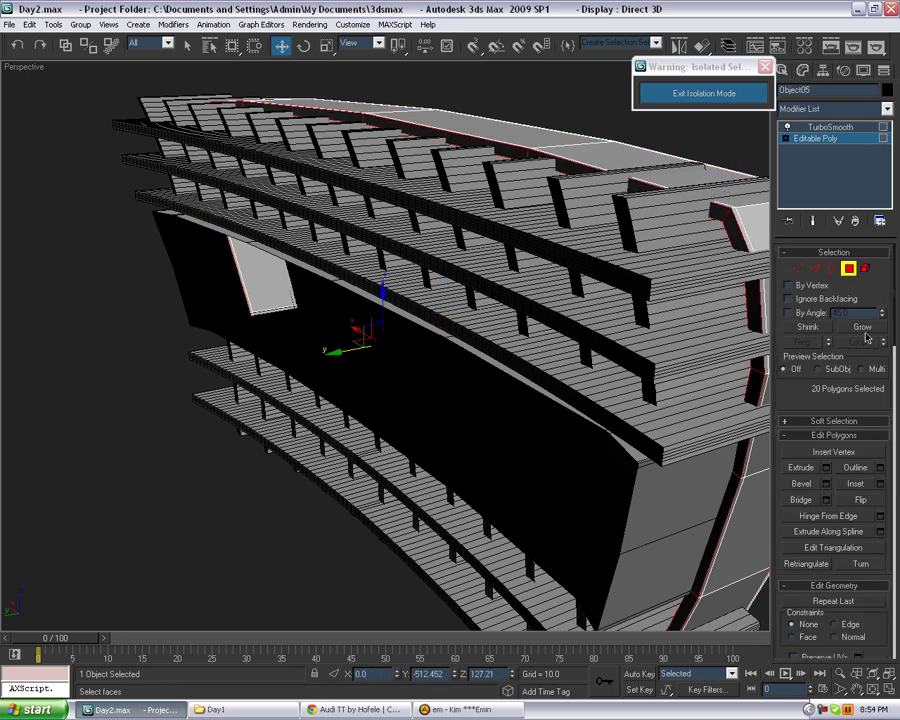
pyautogui.click(864, 330)
pyautogui.keyDown('alt'); pyautogui.moveTo(700, 330); pyautogui.dragTo(490, 343, button='middle'); pyautogui.keyUp('alt')
pyautogui.keyDown('alt'); pyautogui.moveTo(329, 348); pyautogui.dragTo(250, 354, button='middle'); pyautogui.keyUp('alt')
pyautogui.click(661, 304)
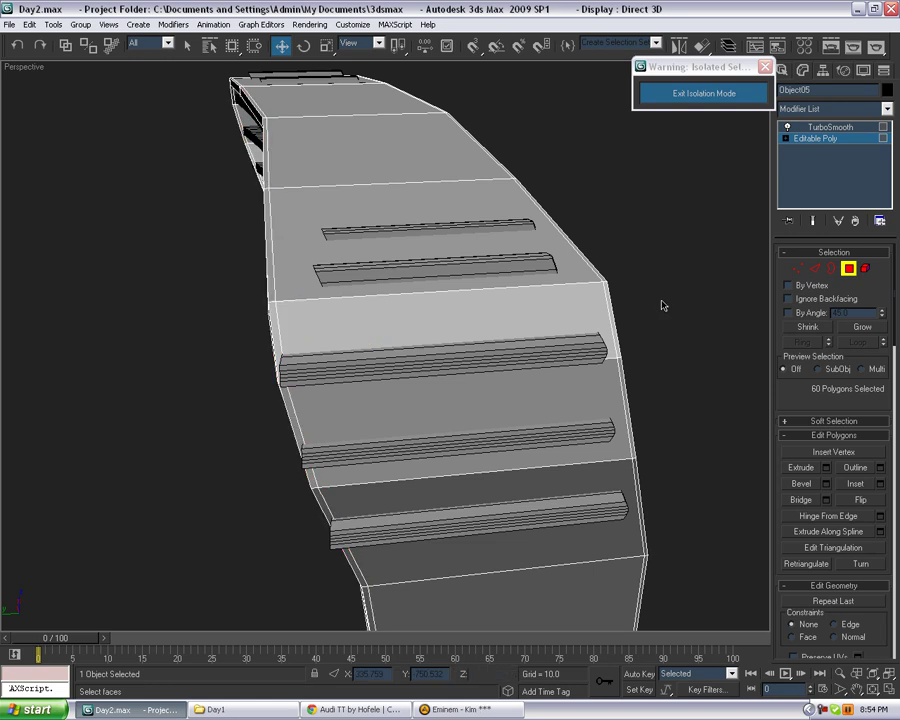
pyautogui.hotkey('shift', 'z')
pyautogui.hotkey('shift', 'z')
pyautogui.hotkey('shift', 'z')
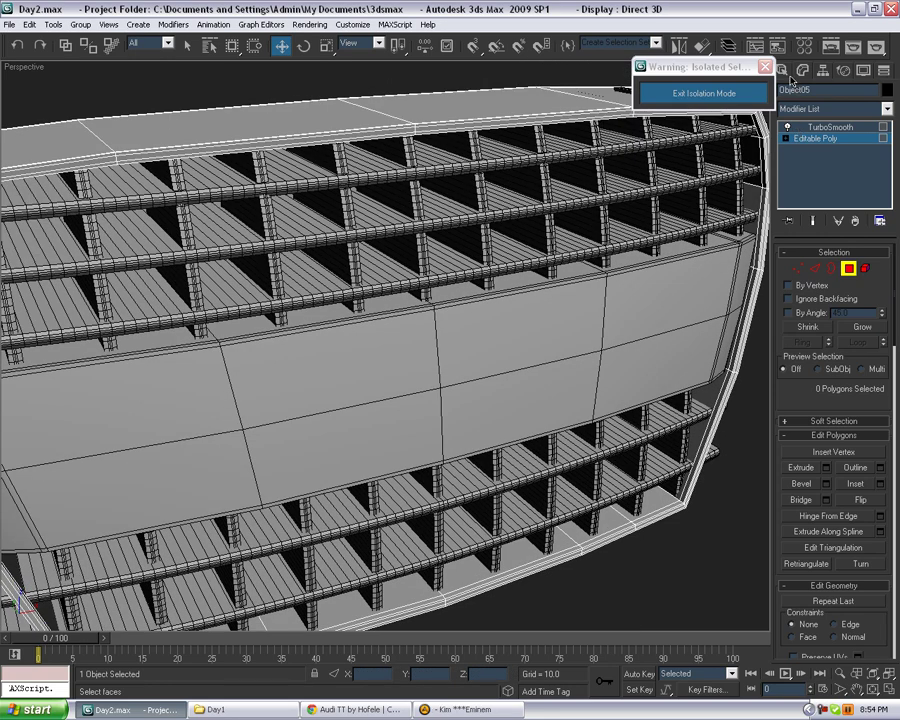
pyautogui.click(786, 72)
pyautogui.click(710, 570)
# Display the whole isolated grille centred in the front view.
pyautogui.moveTo(612, 384); pyautogui.dragTo(345, 287, button='middle')
pyautogui.moveTo(274, 269); pyautogui.dragTo(550, 306, button='middle')
pyautogui.press('f')
pyautogui.moveTo(301, 224); pyautogui.dragTo(398, 333, button='middle')
pyautogui.scroll(2, 398, 342)
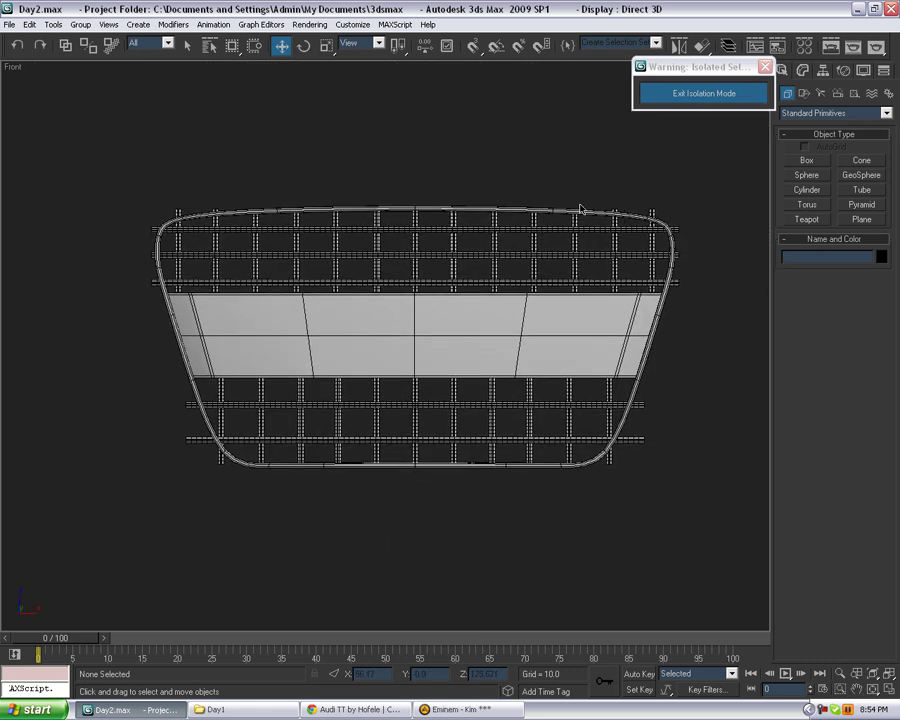